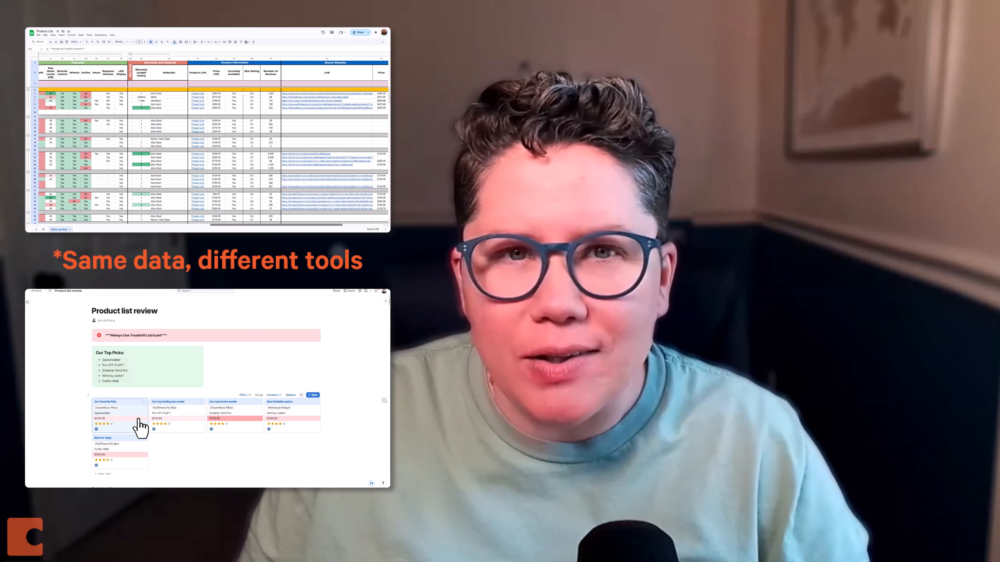
Step: Review the details of the Spacewalker product on the Our Favorite Pick card
click(139, 422)
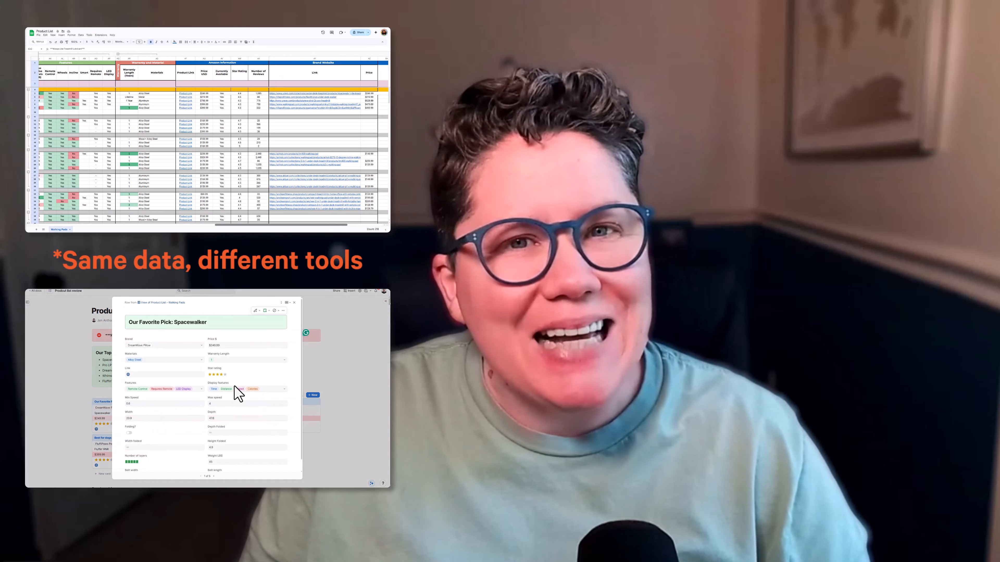
scroll(261, 379, down, 1)
scroll(264, 380, up, 1)
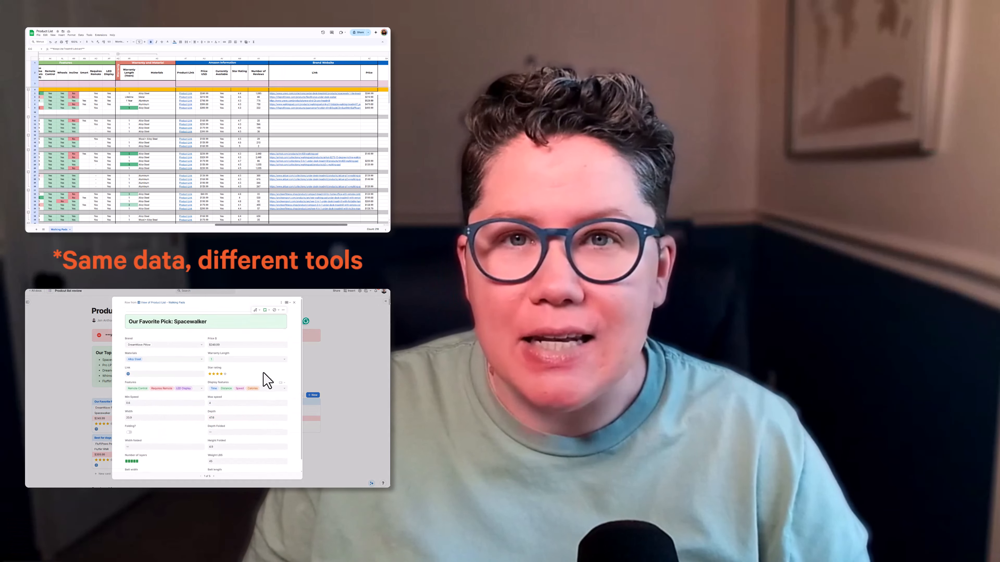
click(294, 304)
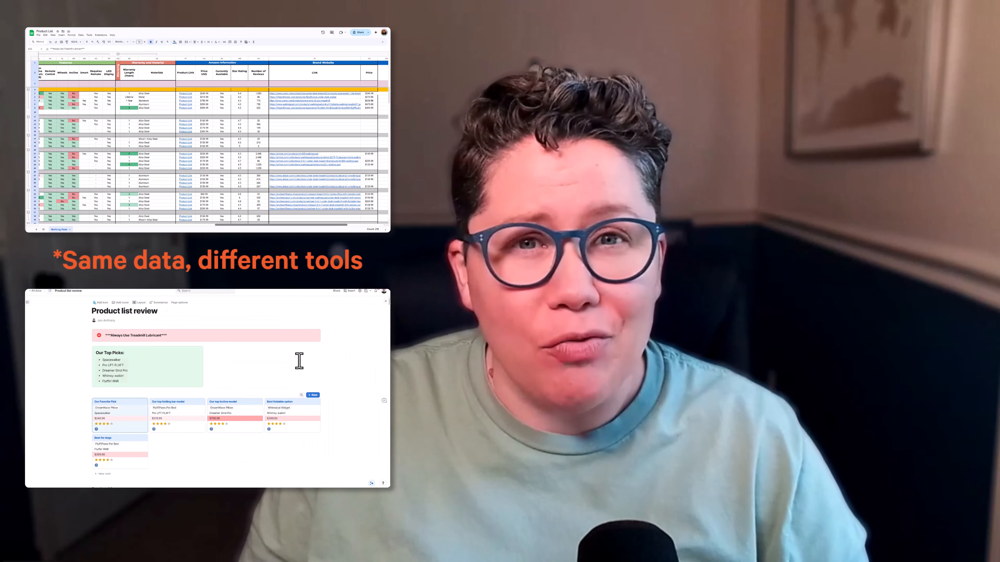
Step: Filter the Product List by the display features Time, Distance and Speed
scroll(297, 378, down, 5)
scroll(299, 386, down, 3)
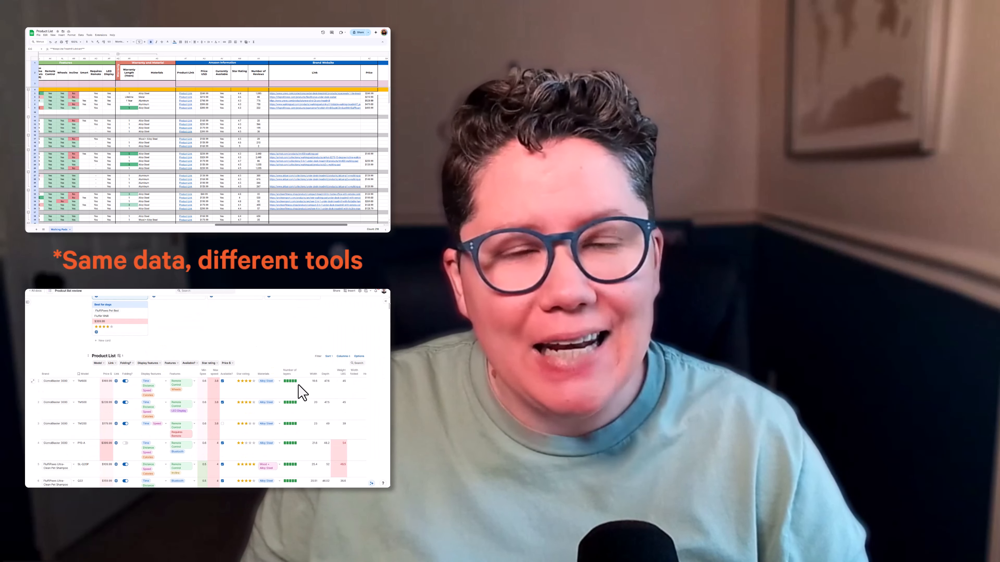
scroll(299, 392, down, 2)
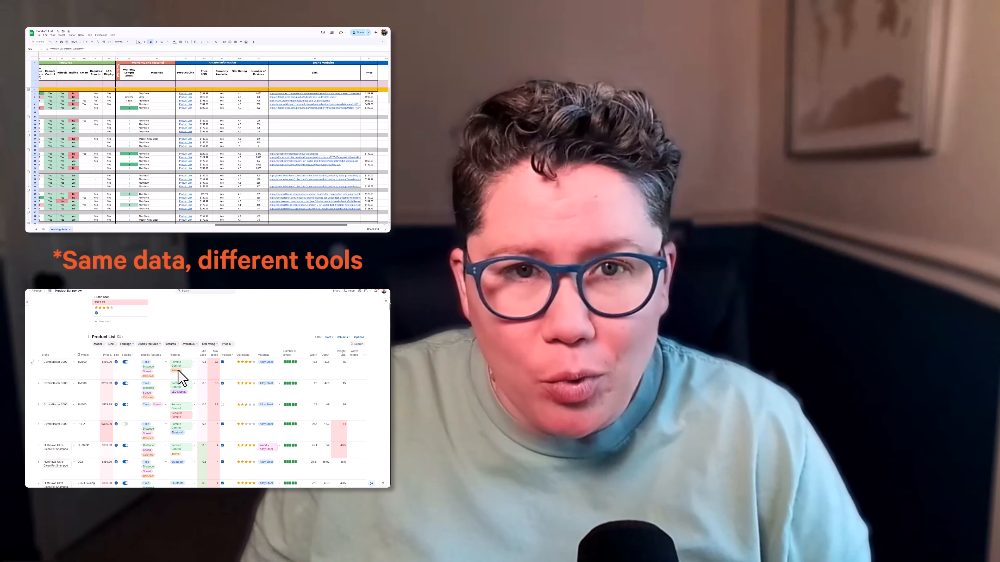
click(147, 344)
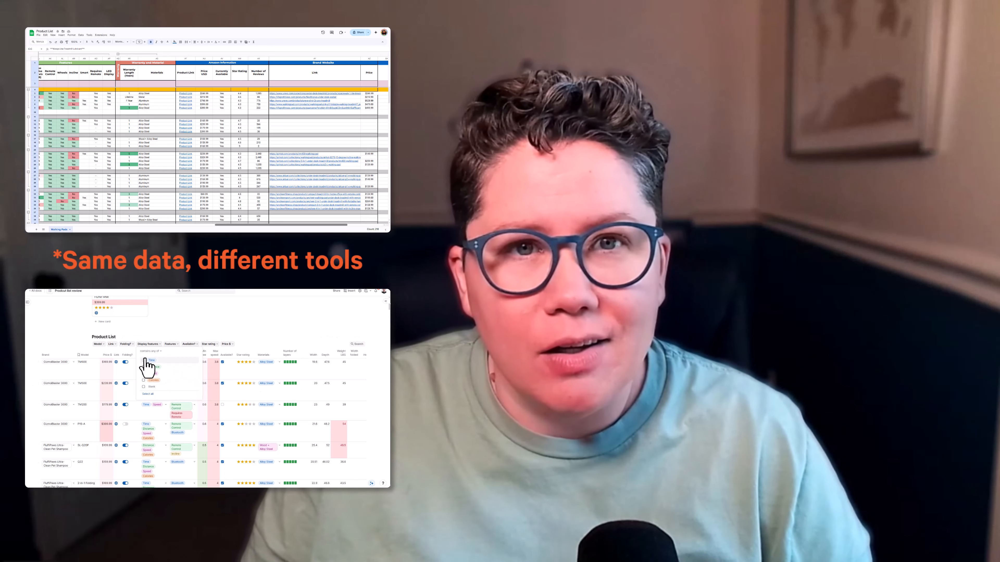
click(144, 360)
click(143, 366)
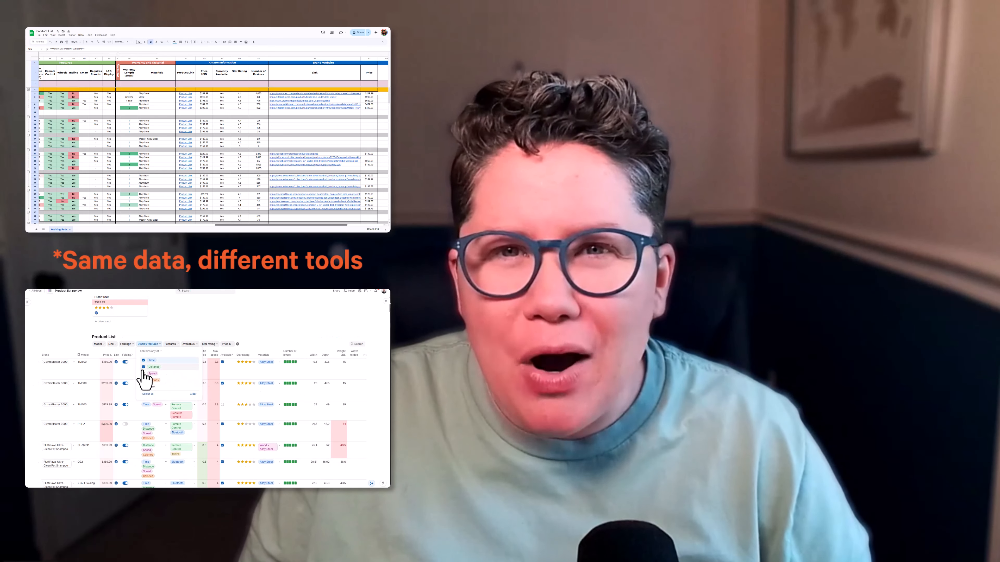
click(144, 374)
click(171, 344)
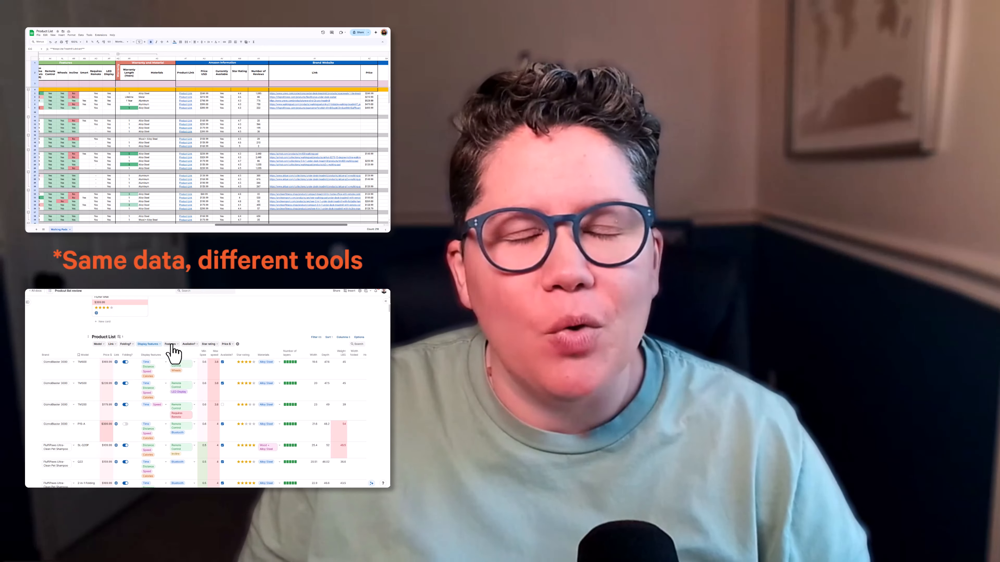
Step: Narrow the Product List to products whose Features include Bluetooth
click(171, 344)
click(170, 367)
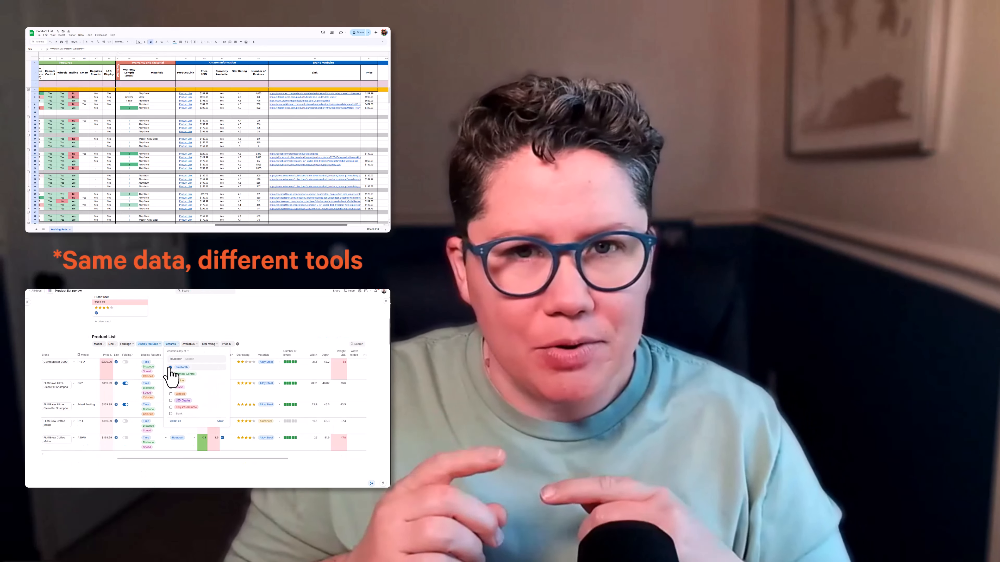
click(229, 328)
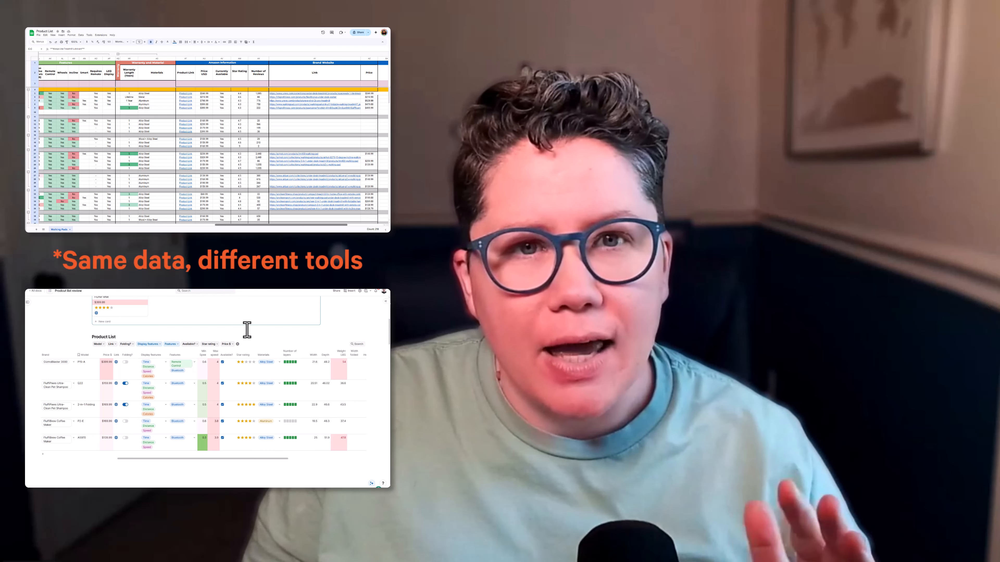
Step: Clear all filters applied to the Product List
click(237, 343)
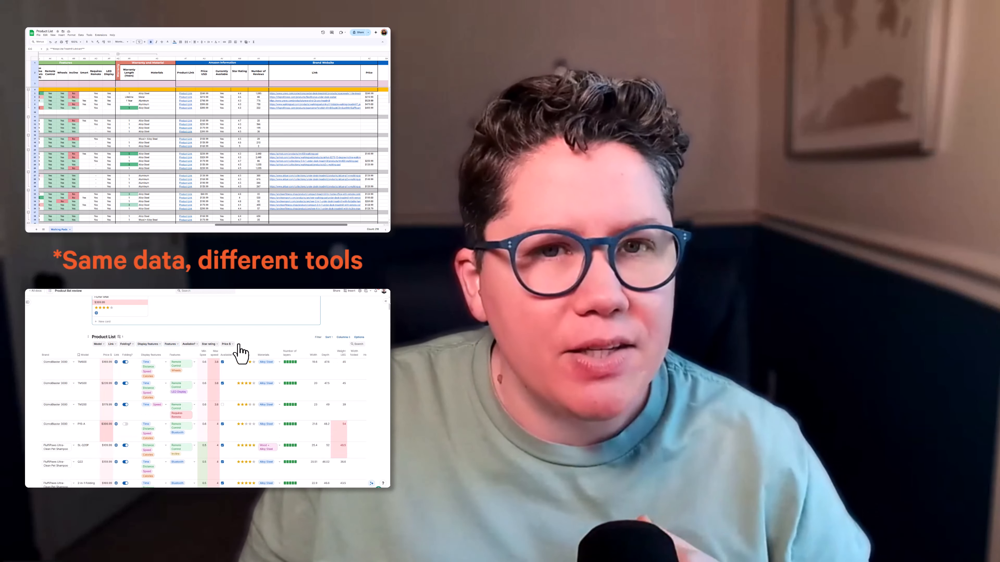
click(254, 334)
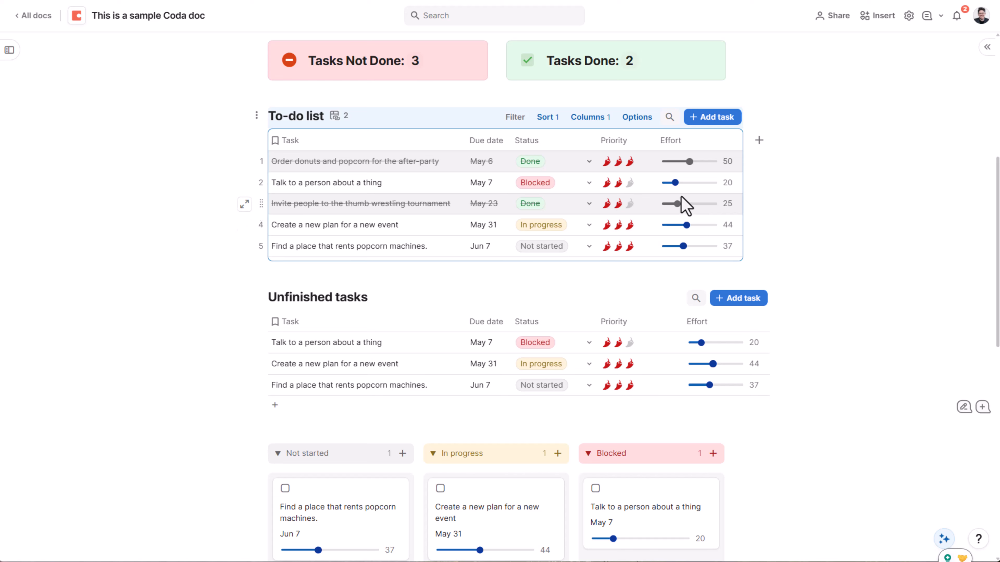
Step: Set the Effort of the to-do task "Talk to a person about a thing" to 0 and its Status to In progress
click(677, 183)
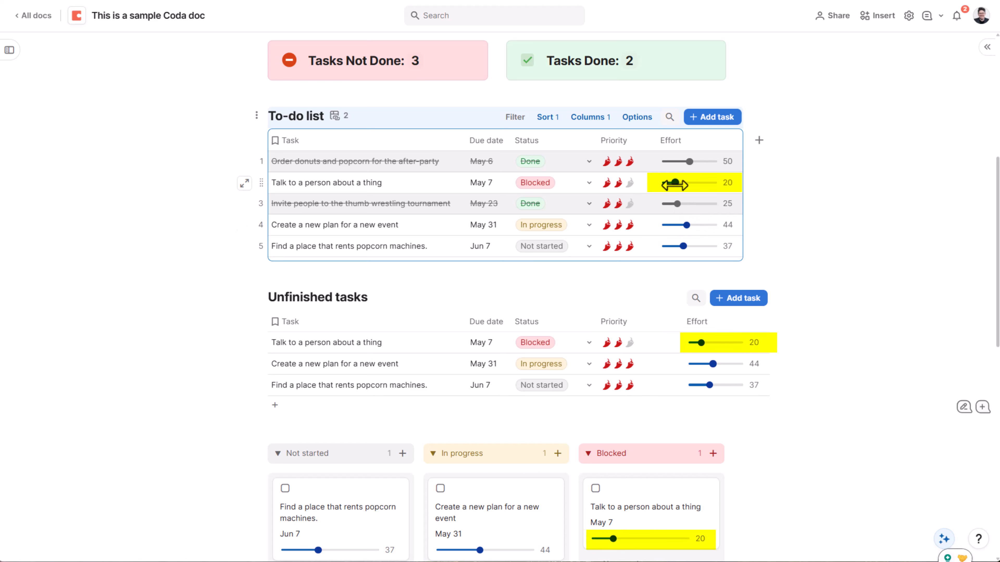
mouse_move(678, 183)
mouse_down()
mouse_move(713, 184)
mouse_move(665, 184)
mouse_up()
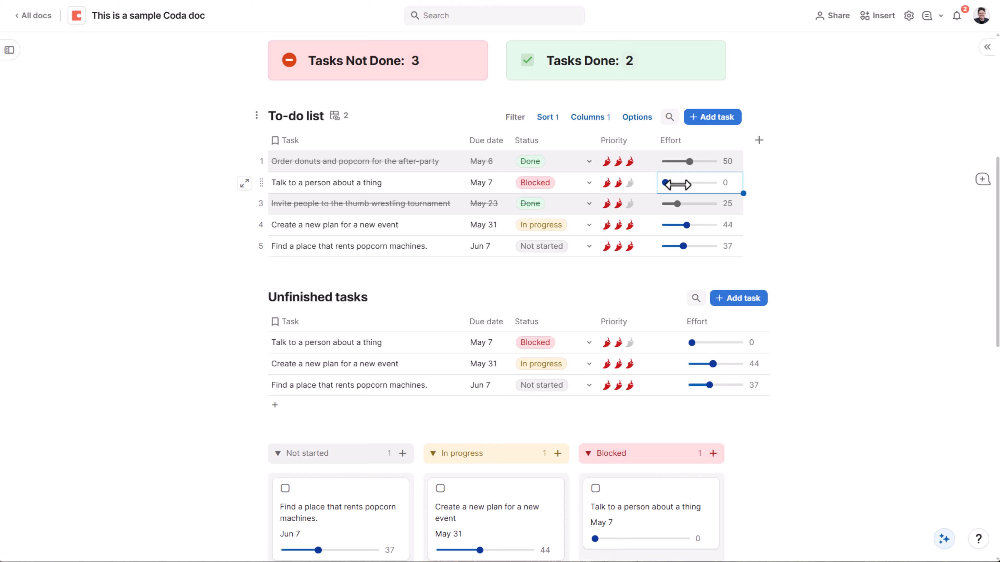
click(553, 183)
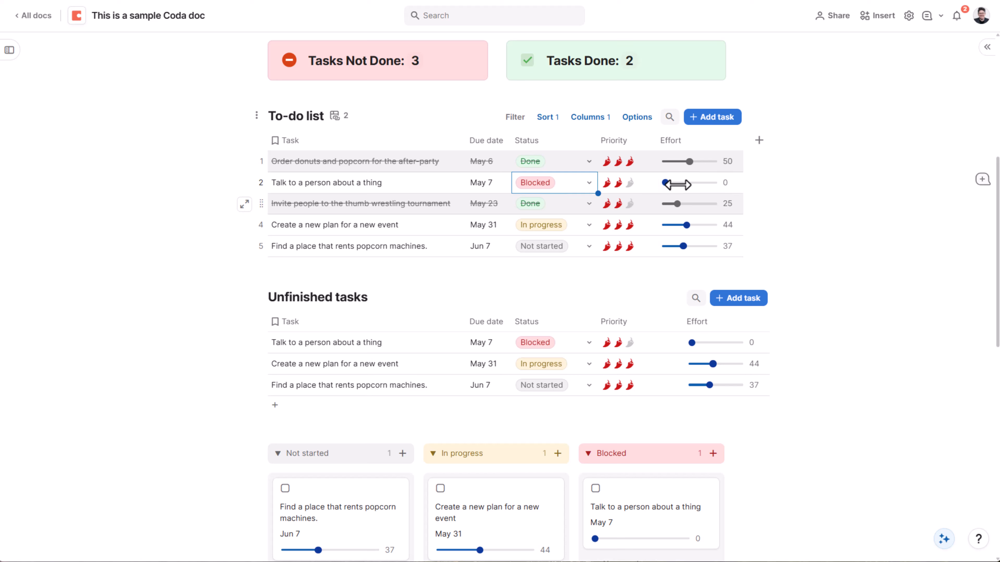
click(589, 182)
key(Down)
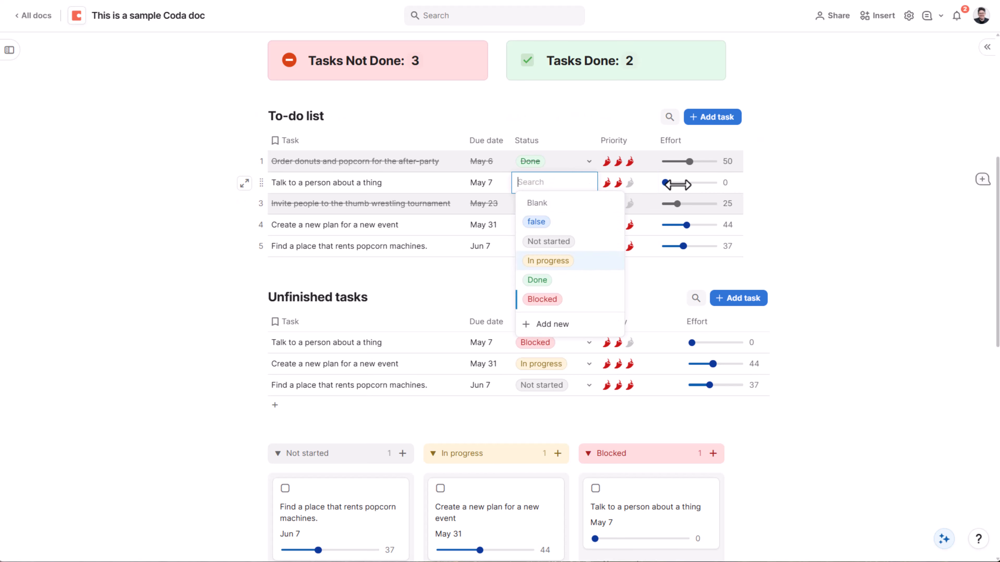
key(Return)
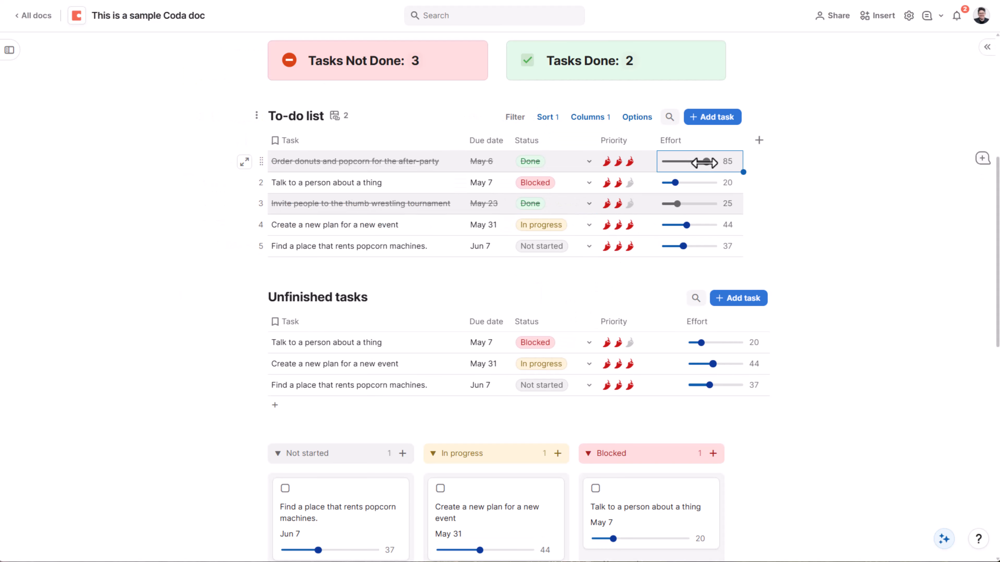
Step: Lower the Effort of the to-do task "Order donuts and popcorn for the after-party"
drag(704, 163, 691, 161)
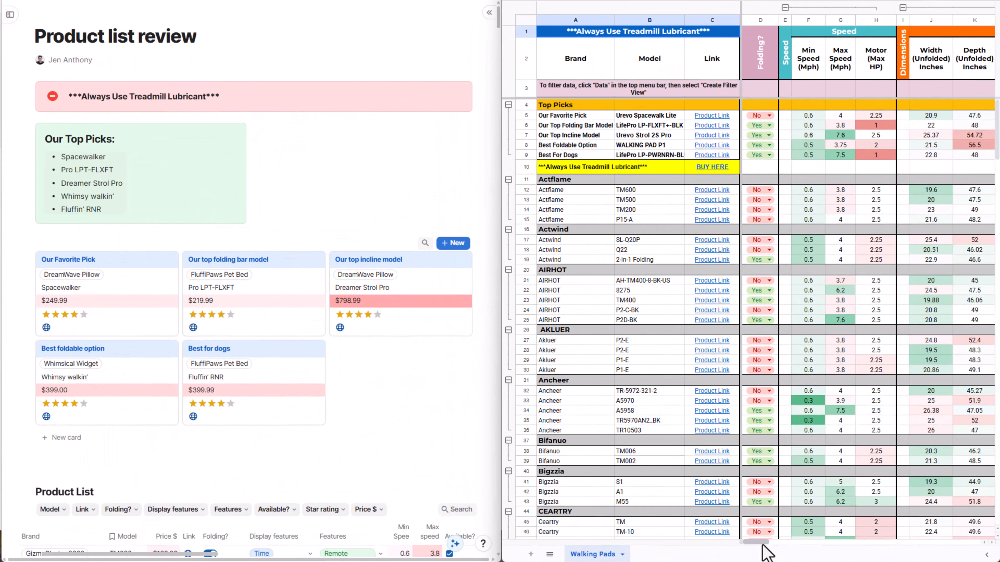
Step: Examine the Walking Pads spreadsheet's columns across to the brand website price, and the rows and further columns of the Product List
drag(765, 542, 862, 556)
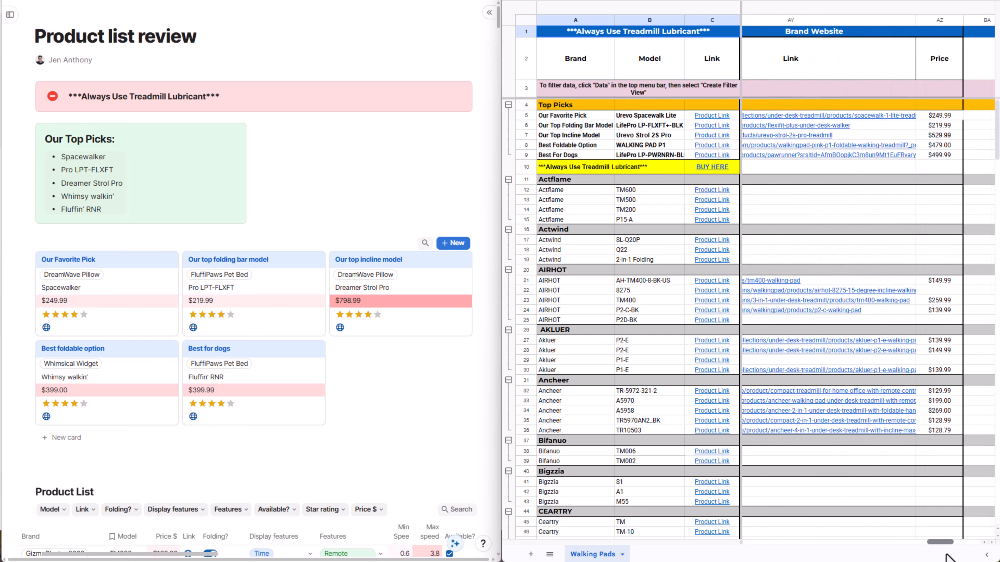
drag(911, 557, 752, 558)
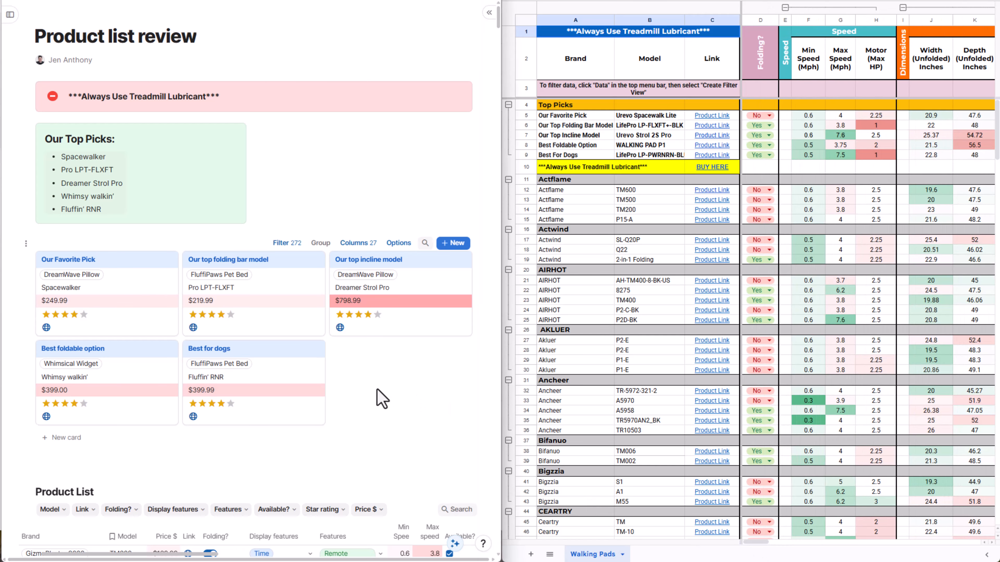
scroll(388, 404, down, 1)
scroll(388, 404, down, 5)
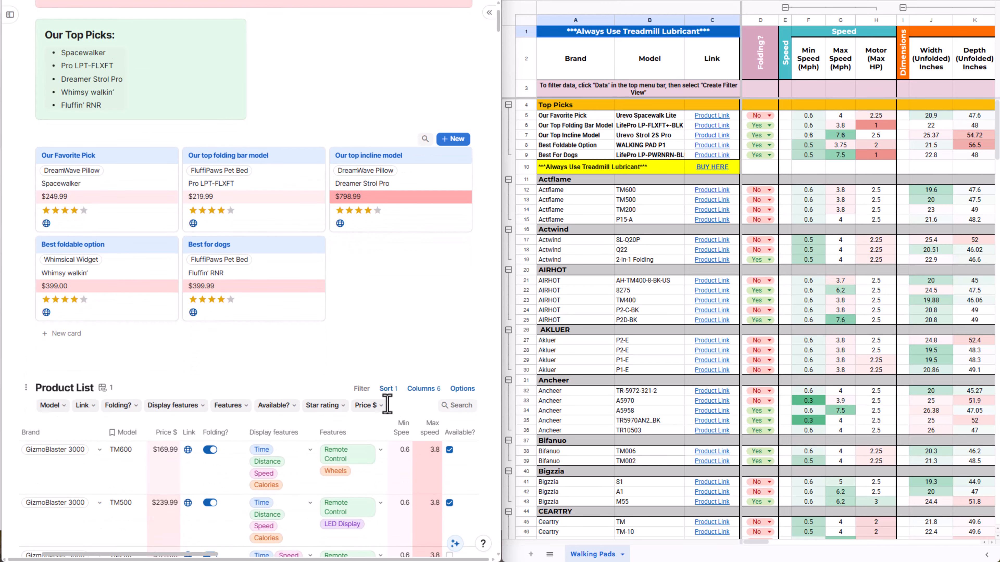
scroll(387, 400, down, 3)
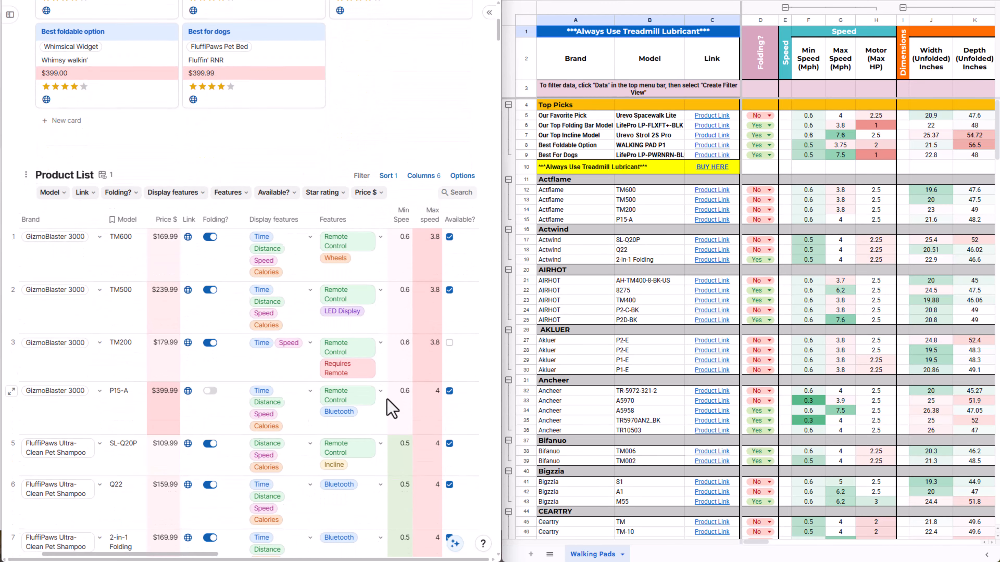
scroll(373, 438, down, 1)
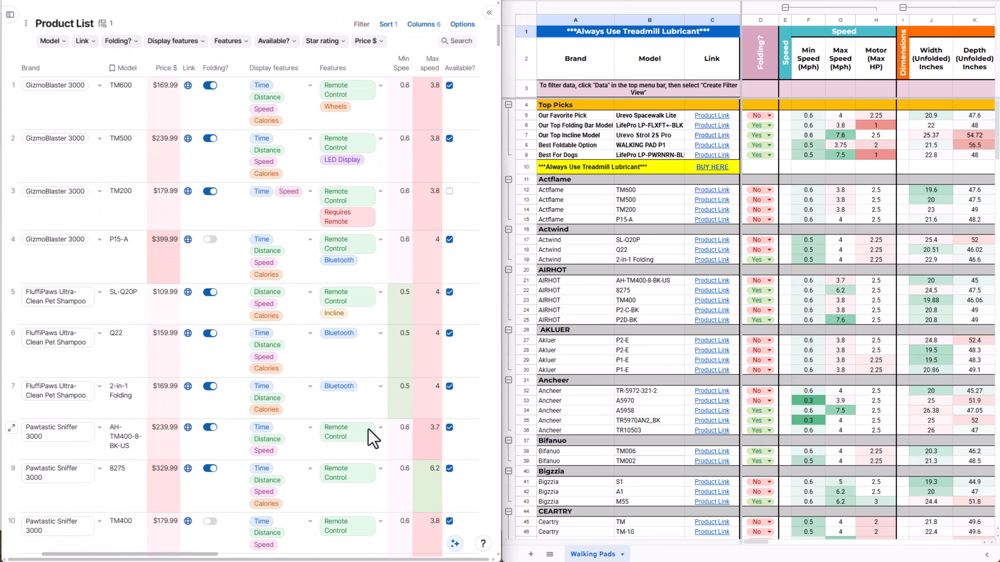
drag(174, 555, 364, 561)
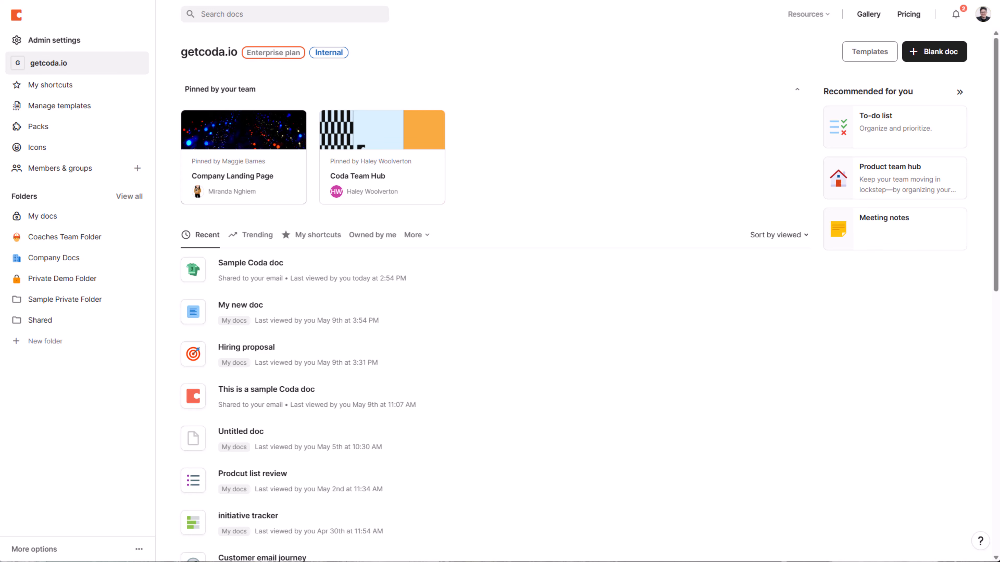
Step: Open the Sample Coda doc and review the Aurora Skies project's expanded row, from its fields down to its tasks and comments
click(430, 272)
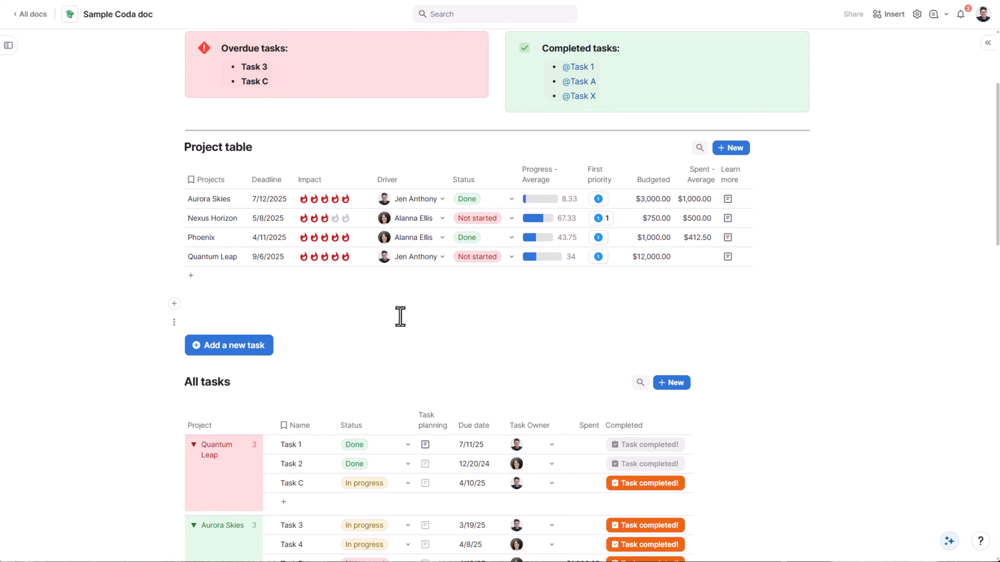
mouse_move(176, 199)
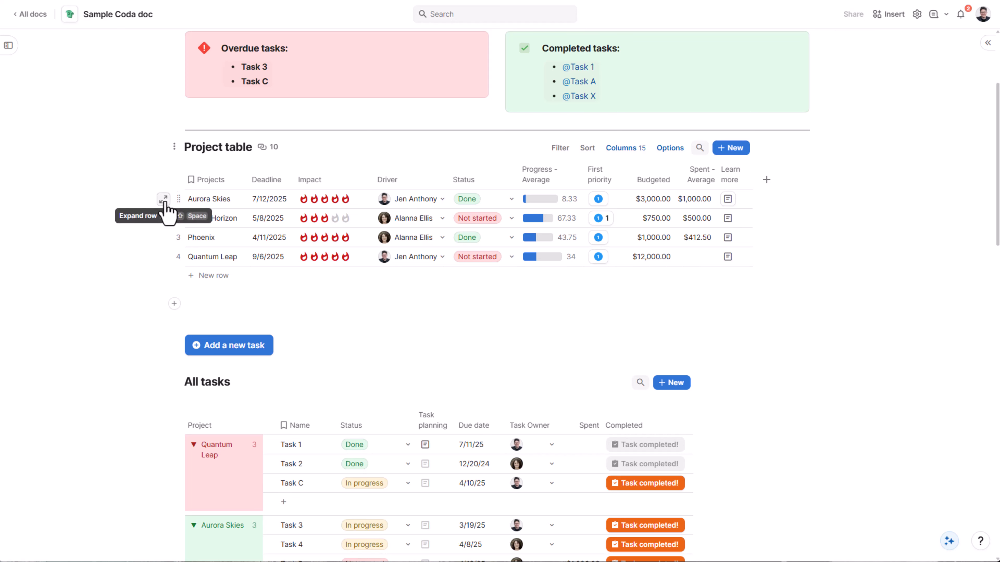
click(163, 199)
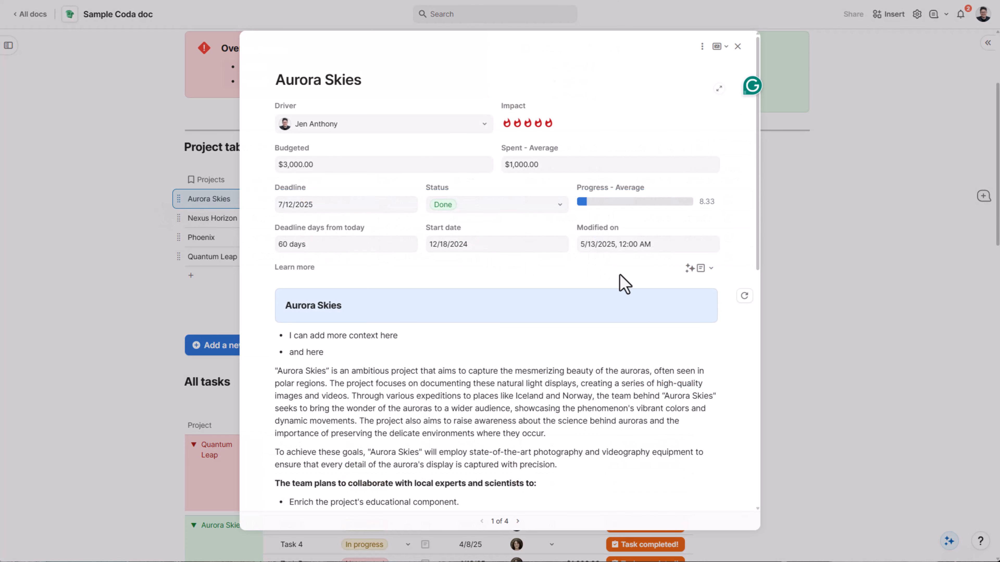
scroll(625, 283, down, 5)
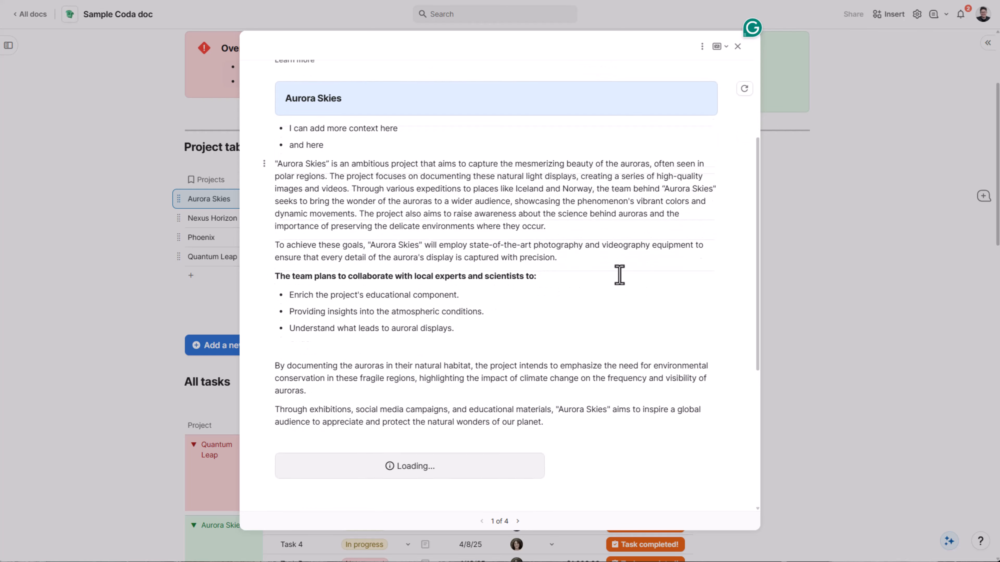
scroll(620, 274, down, 6)
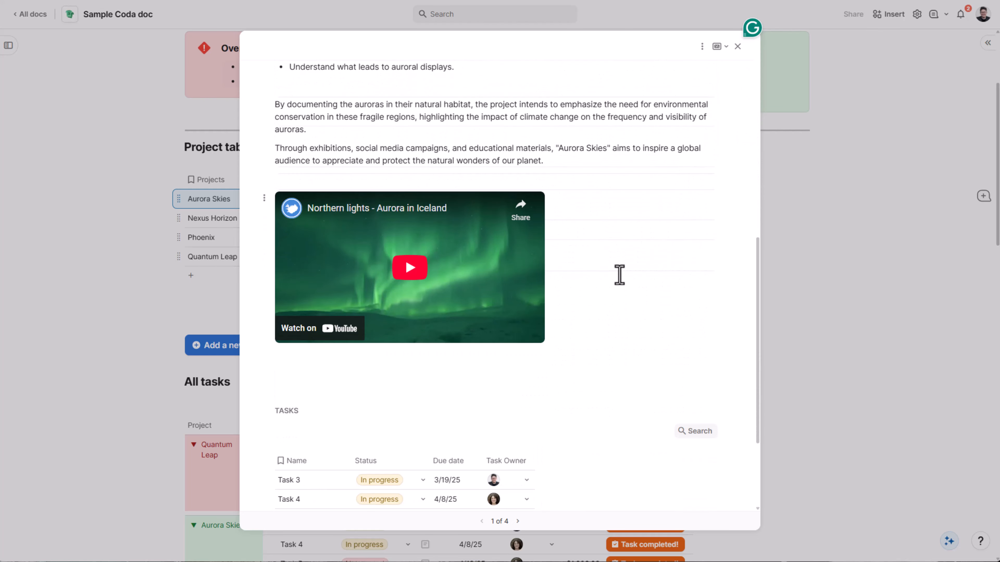
scroll(619, 275, down, 4)
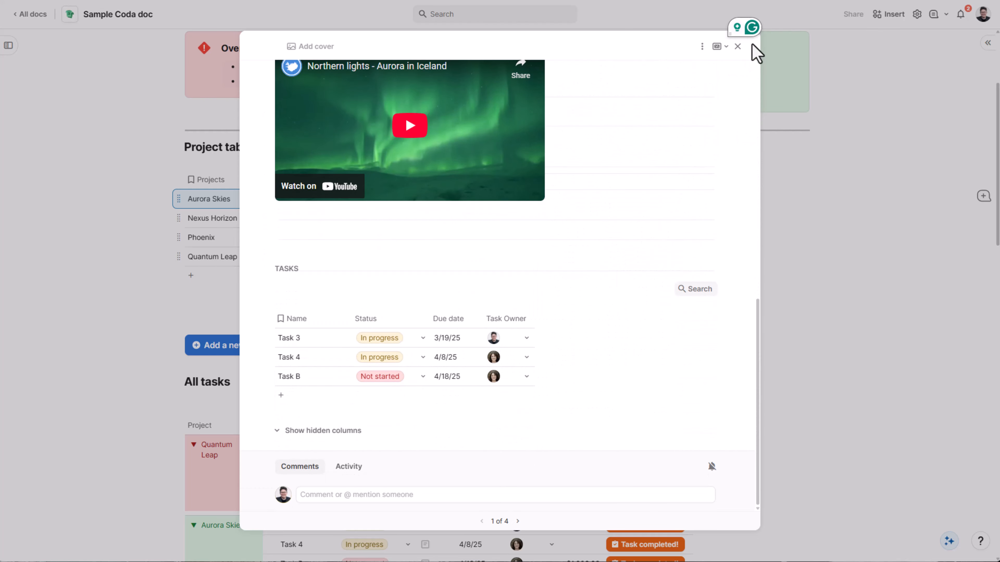
click(737, 46)
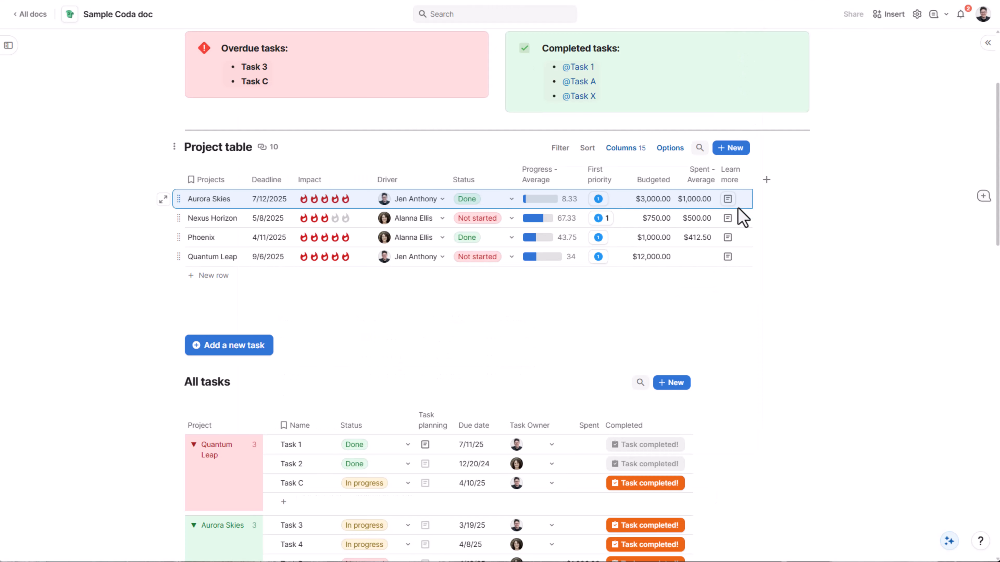
click(258, 296)
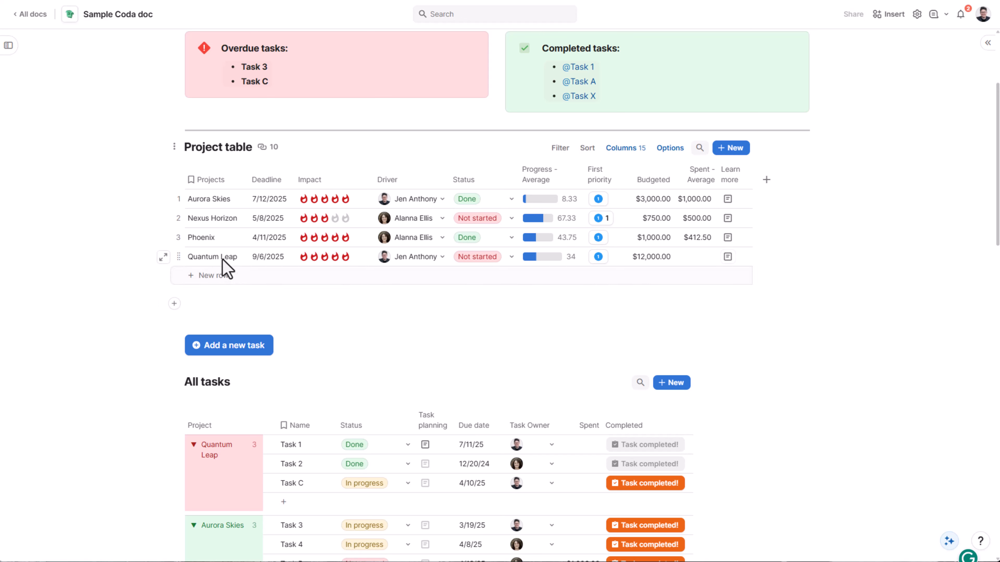
Step: Reorder the project table by moving Phoenix below Quantum Leap and moving Nexus Horizon down to the end
click(178, 236)
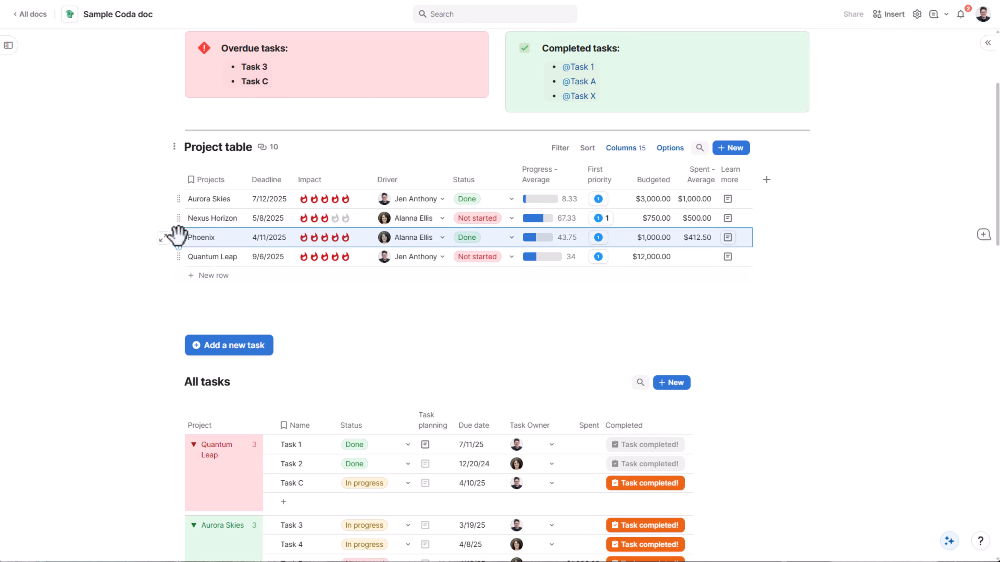
drag(180, 241, 183, 249)
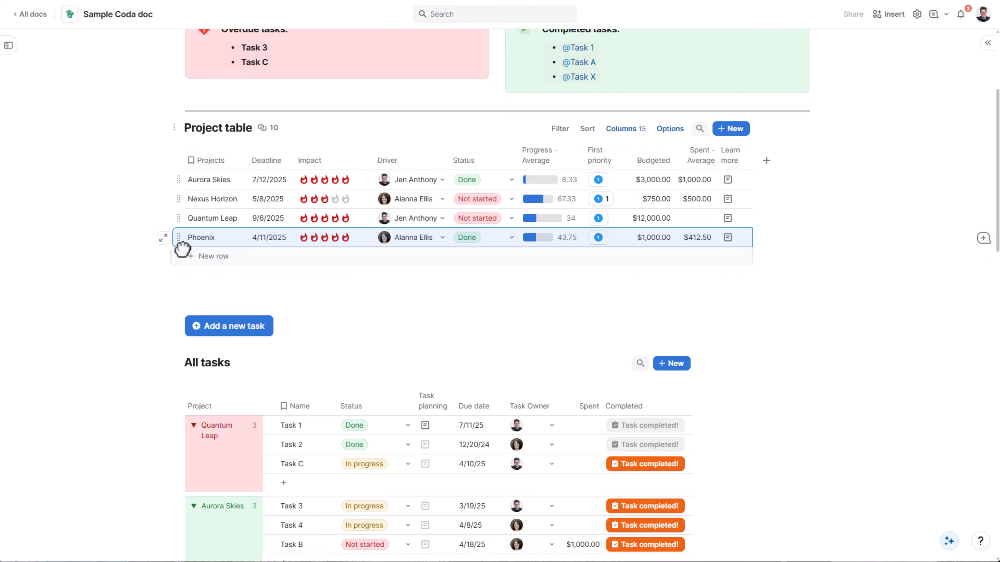
click(175, 195)
drag(180, 199, 206, 256)
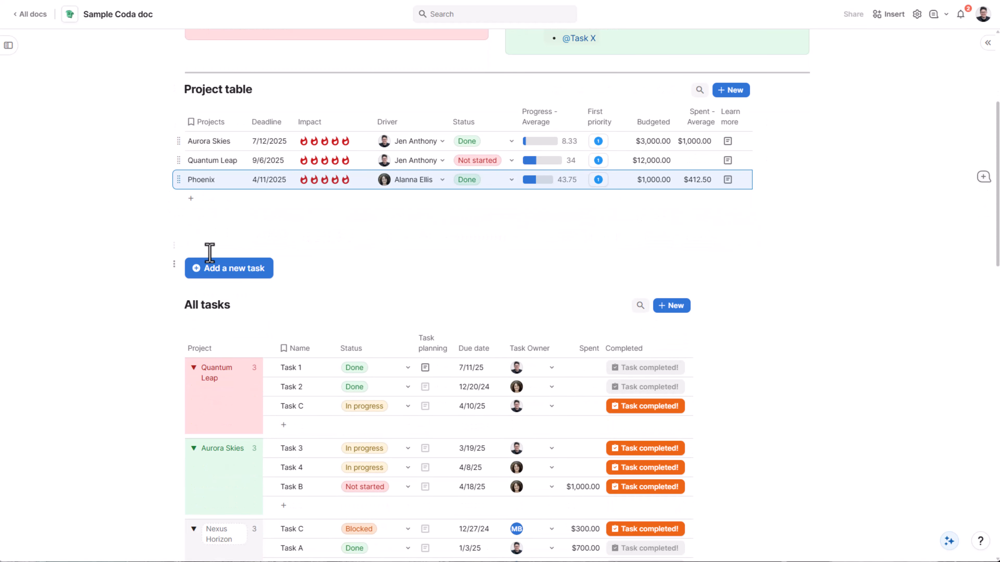
Step: Undo the last change to the project table to bring back the Nexus Horizon row
click(217, 235)
key(ctrl+z)
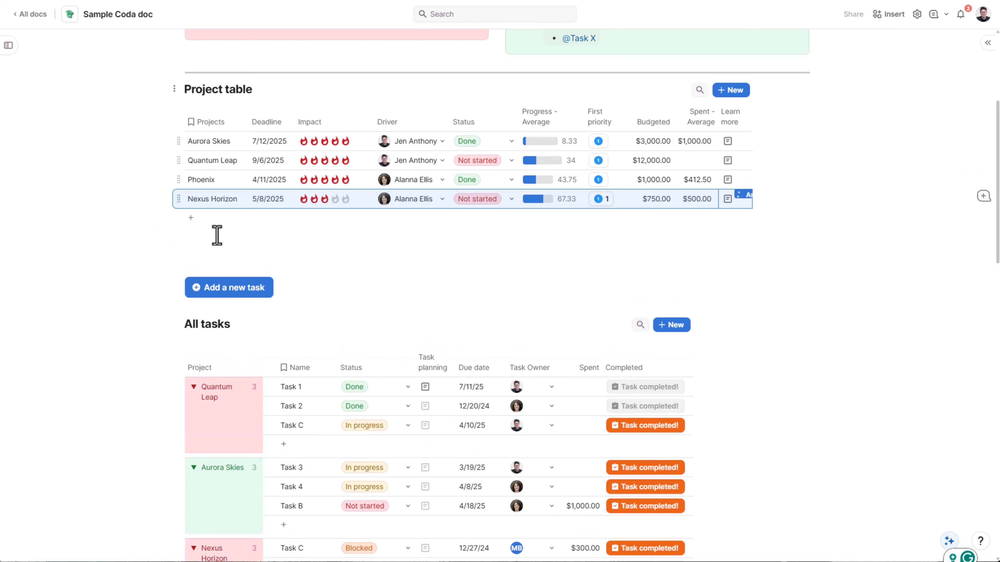
click(232, 238)
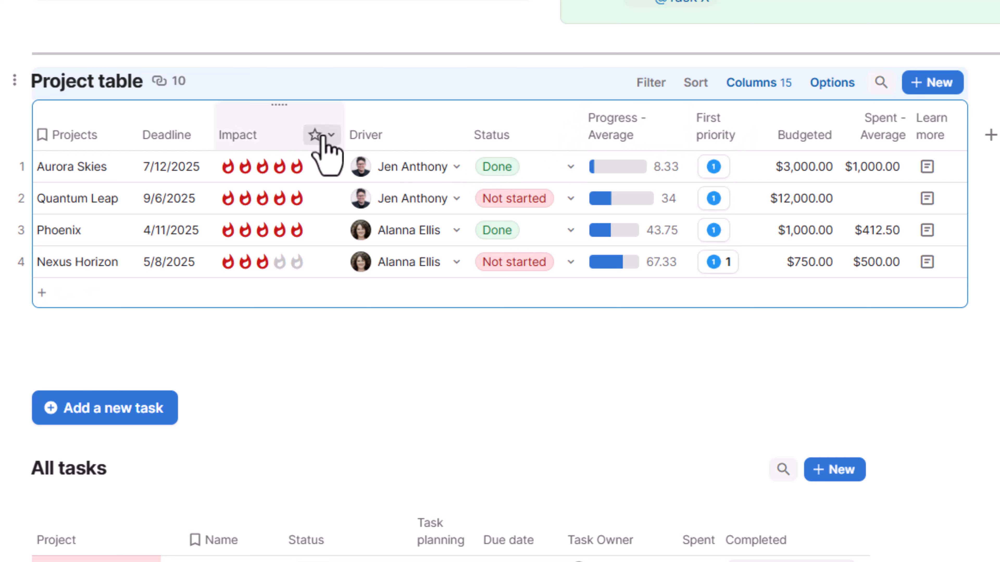
Step: Change the project table's Impact column scale to the chili pepper icon with a maximum of 7
click(330, 138)
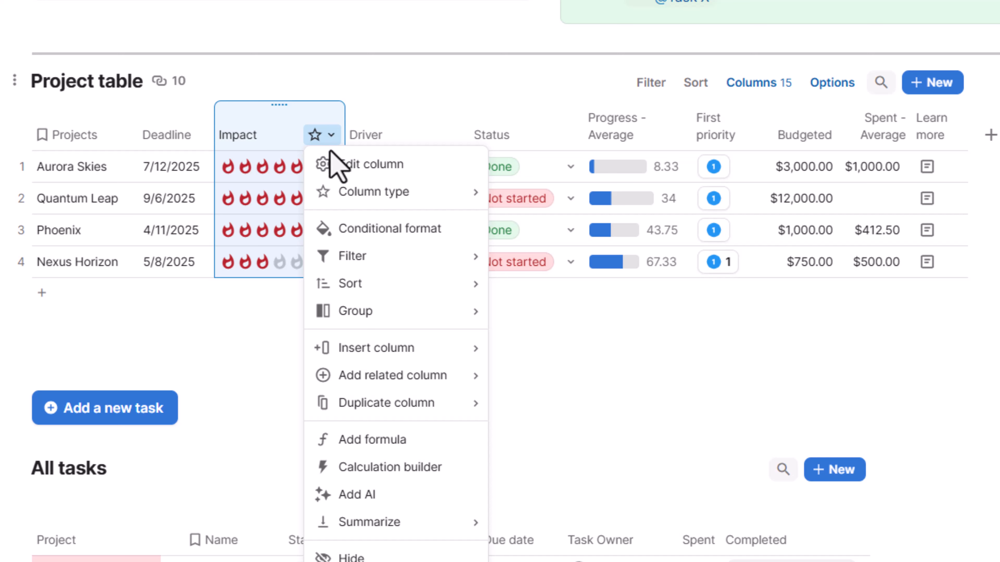
click(369, 173)
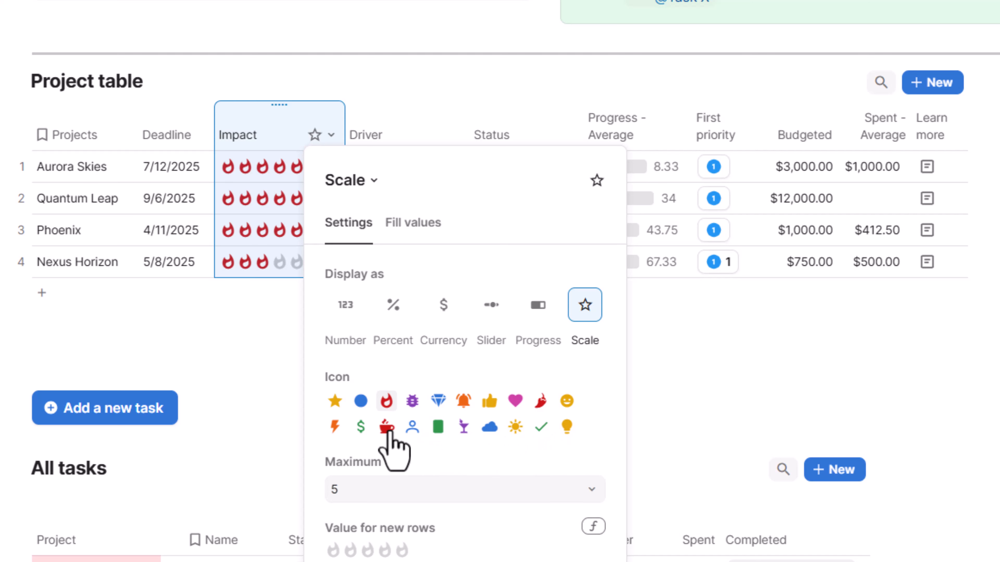
click(541, 408)
click(492, 494)
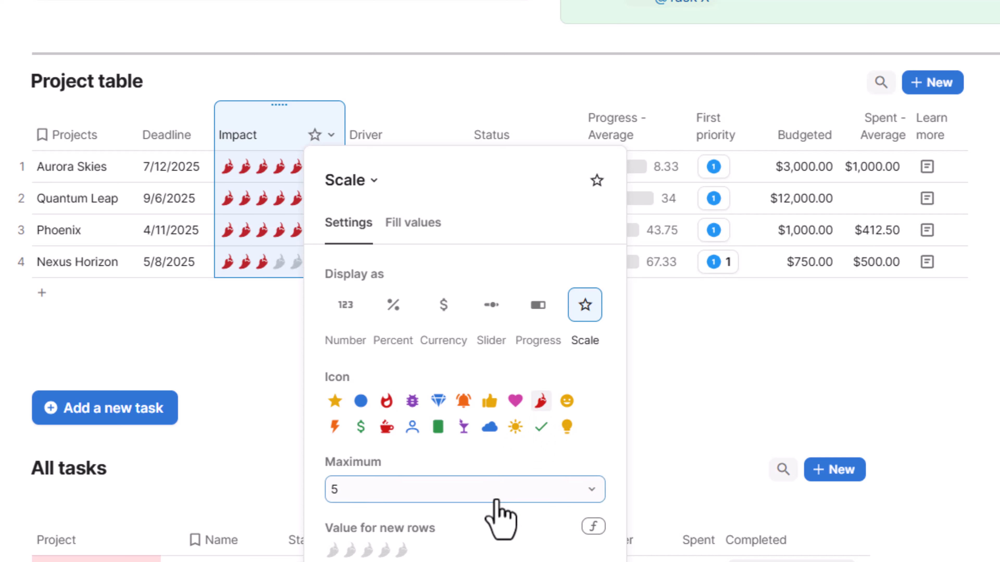
click(346, 561)
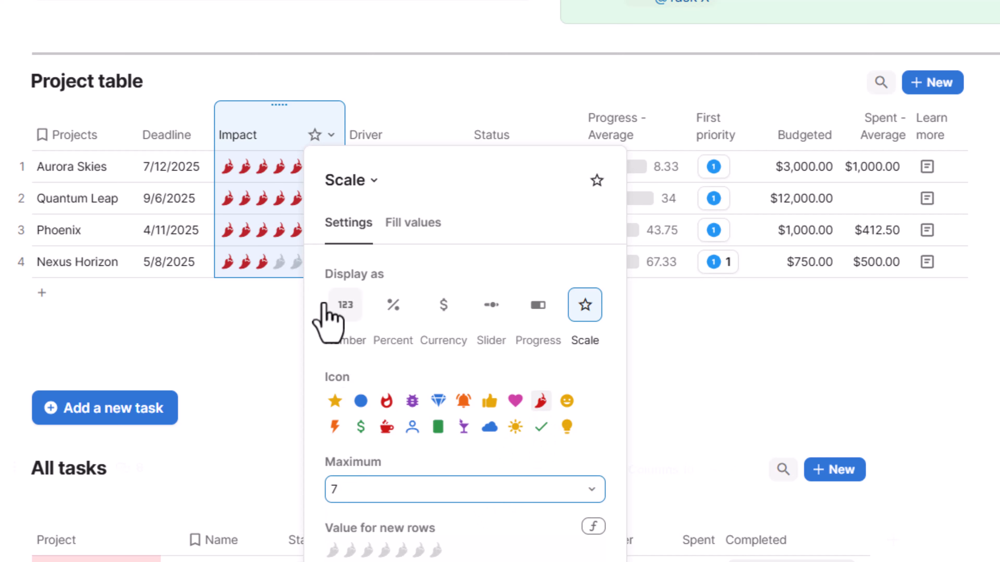
click(275, 137)
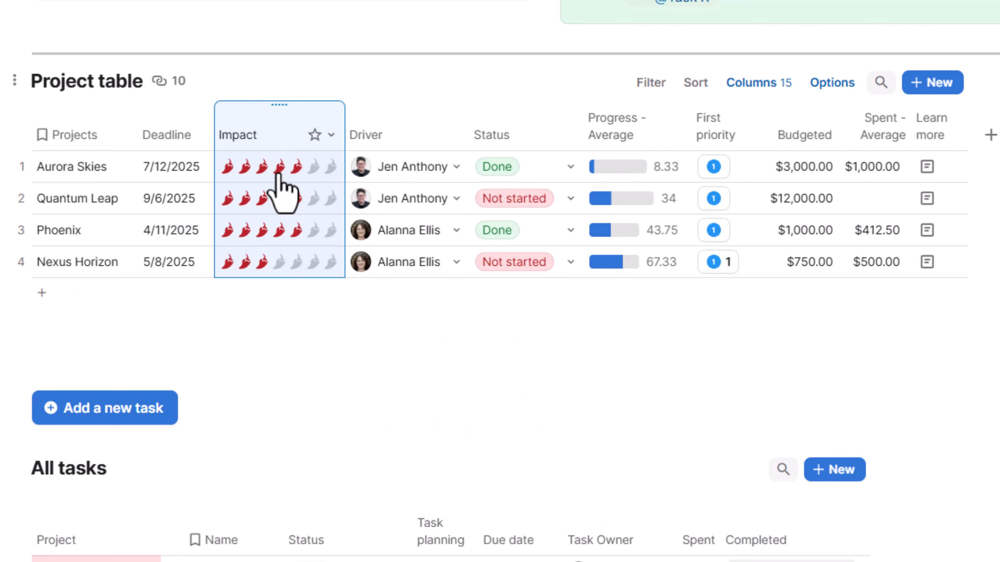
Step: Rate Quantum Leap's Impact at 7 and Nexus Horizon's Impact at 2
click(332, 200)
click(244, 263)
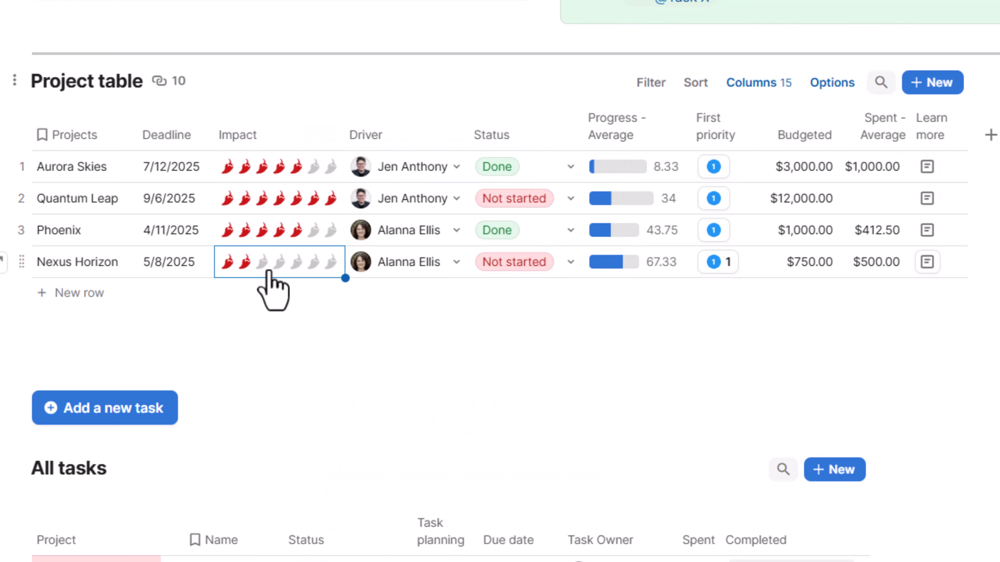
Step: Set the Driver column to display avatars only and narrow the column to fit them
mouse_move(425, 228)
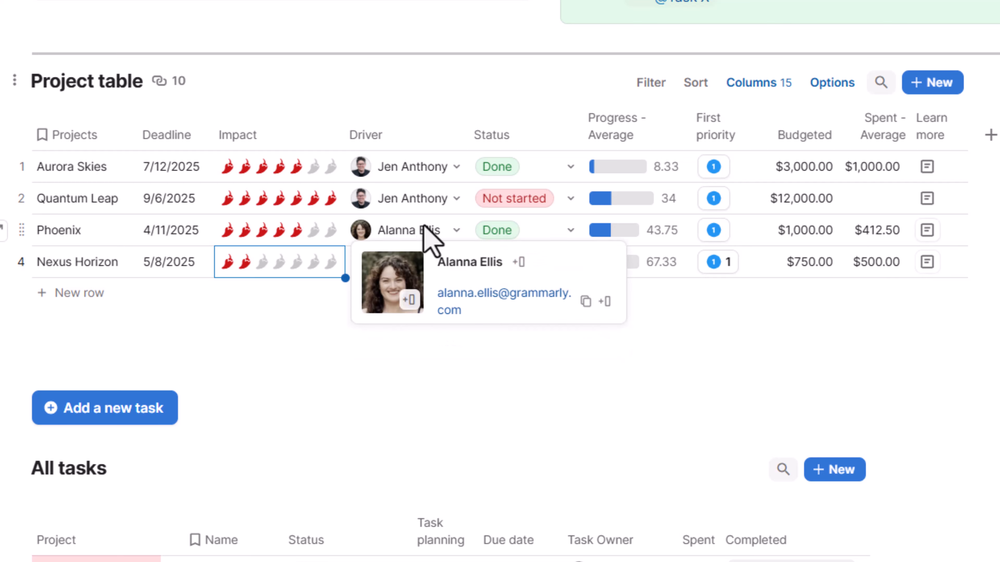
mouse_move(438, 174)
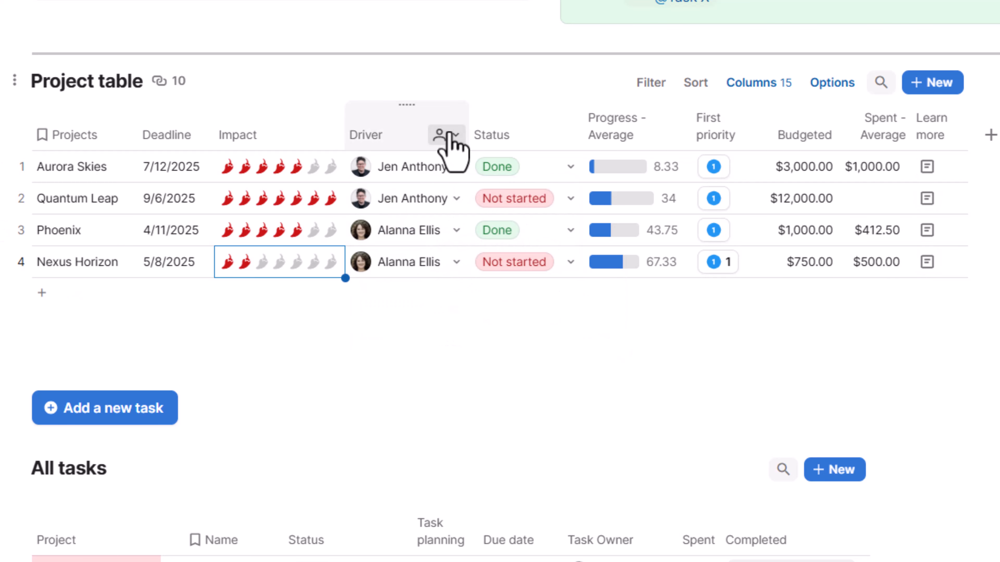
click(446, 135)
click(480, 165)
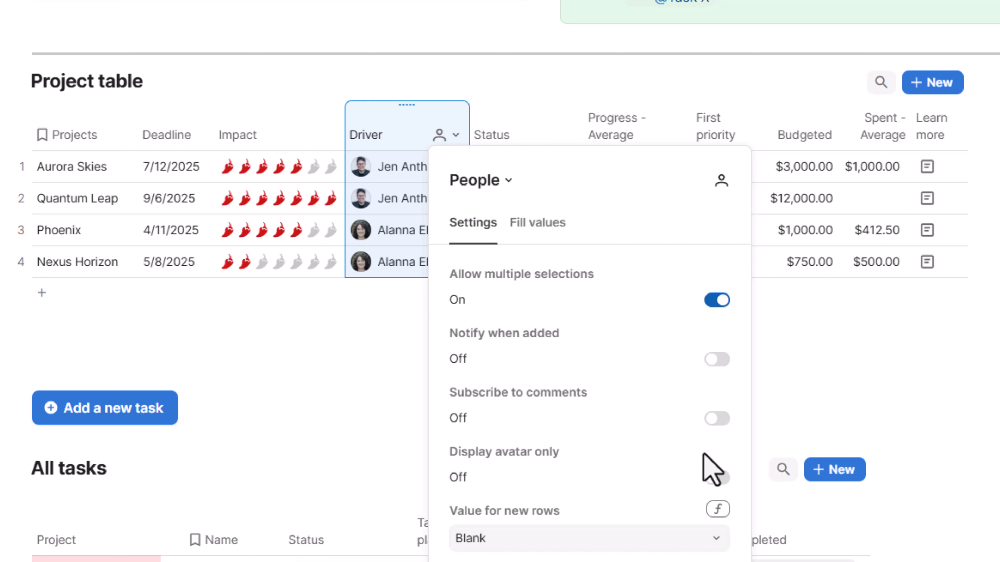
click(713, 479)
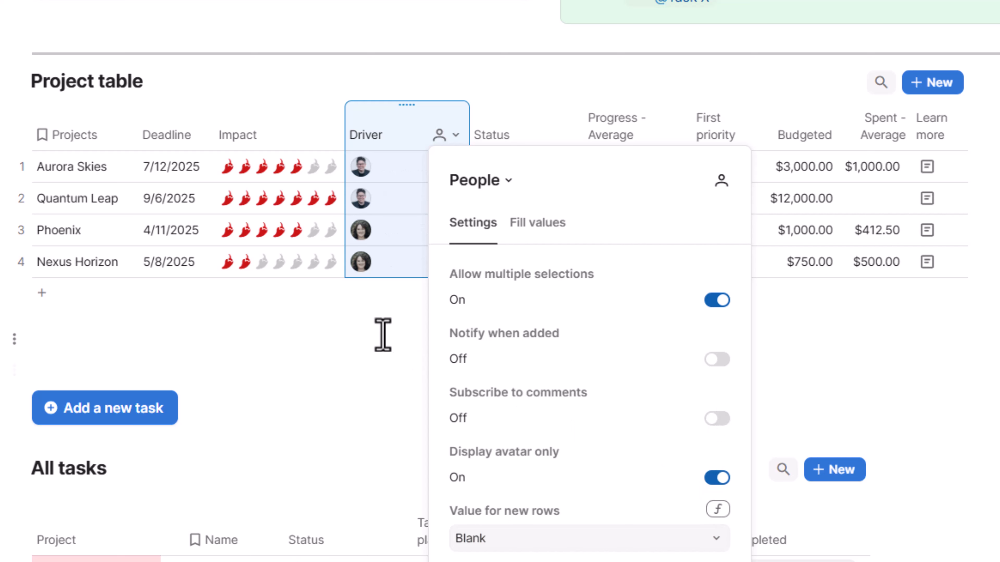
click(396, 305)
drag(462, 132, 393, 132)
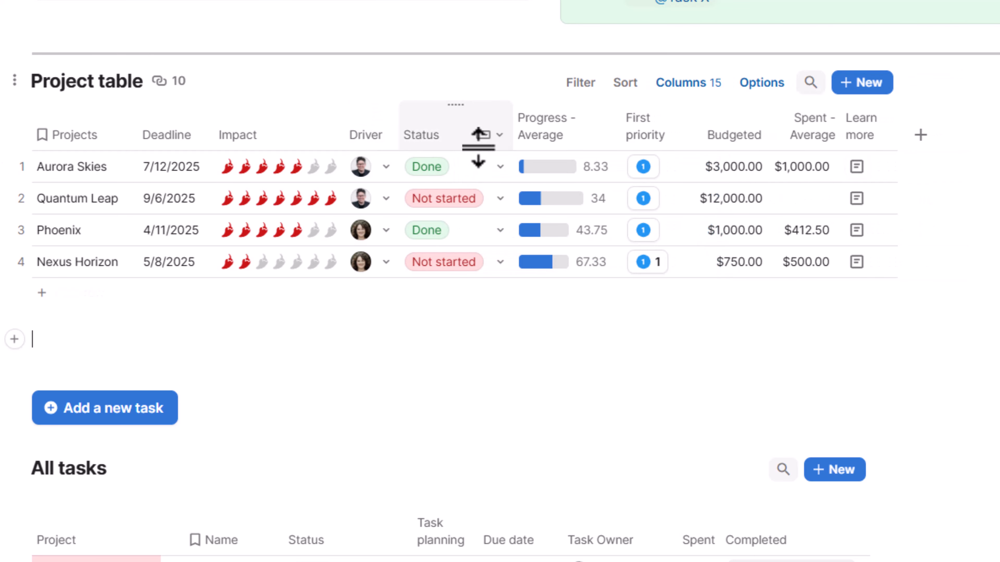
Step: Set the Aurora Skies project's Status to Not started
click(498, 167)
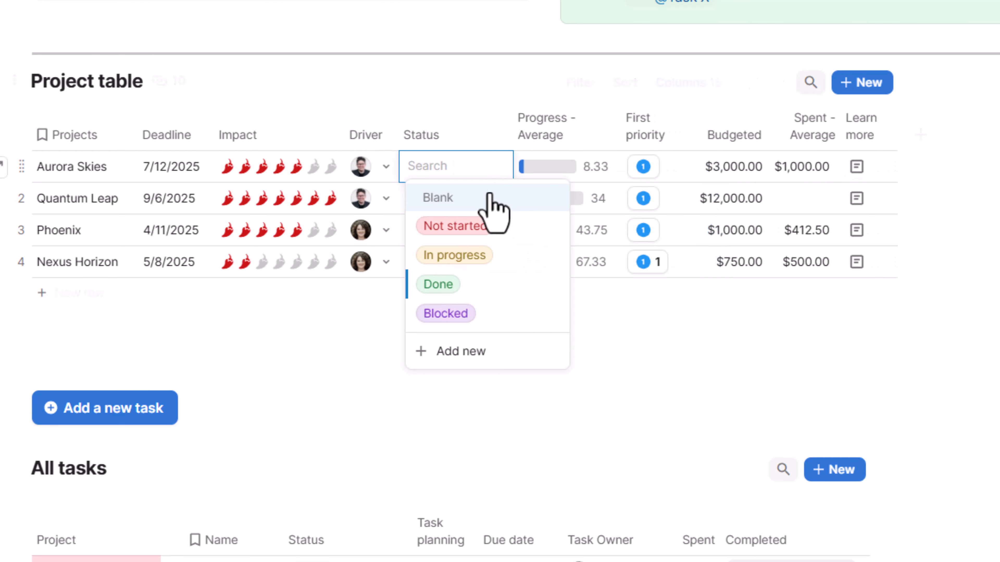
click(487, 227)
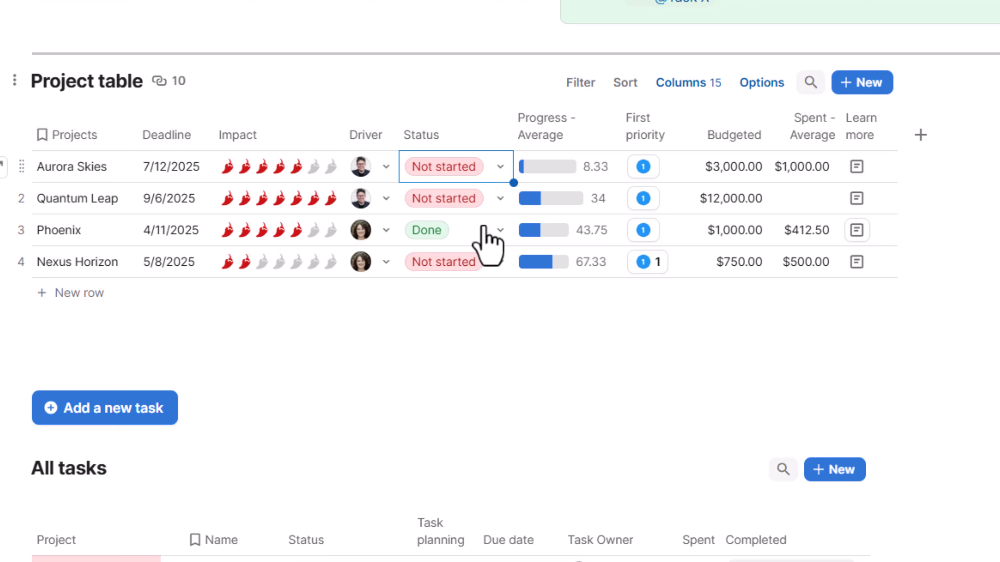
Step: Recolor the Status column's Blocked option with the orange shaded style and set Nexus Horizon's Status to Blocked
click(497, 138)
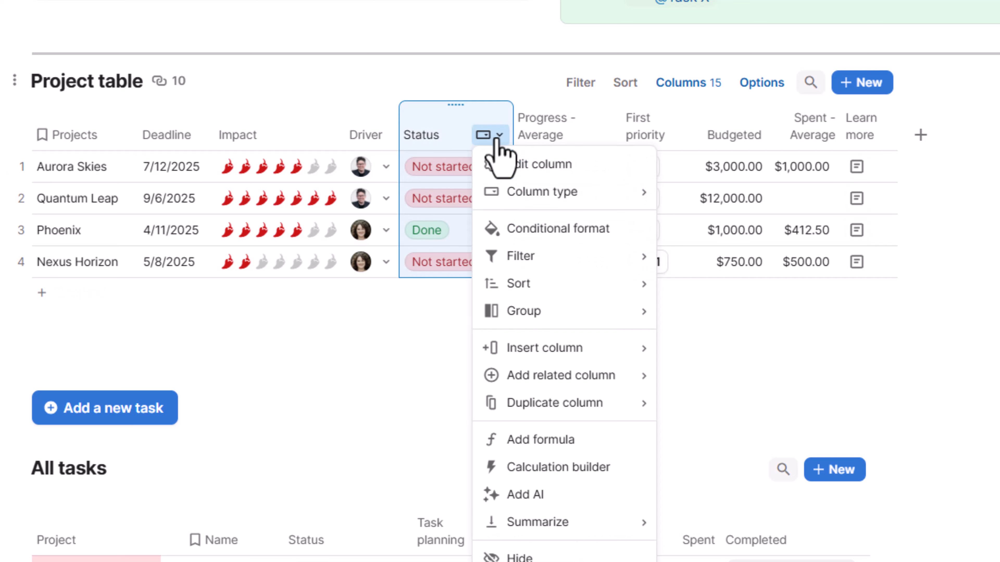
click(534, 166)
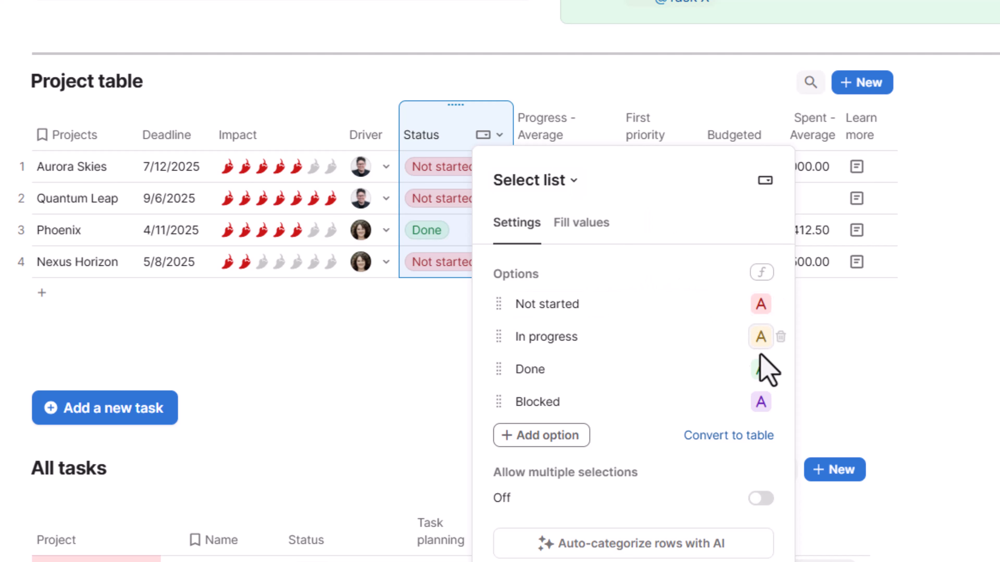
click(763, 408)
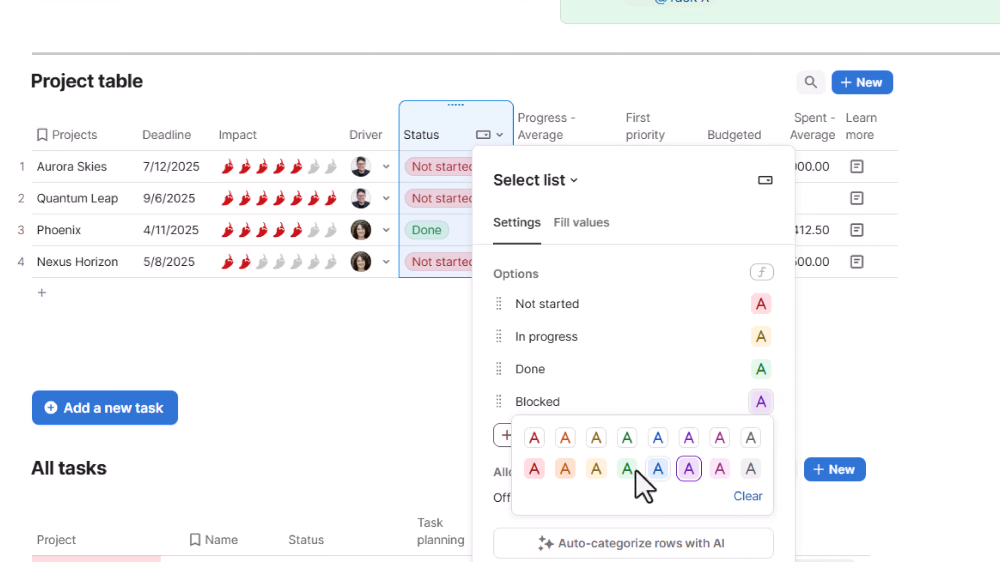
click(566, 469)
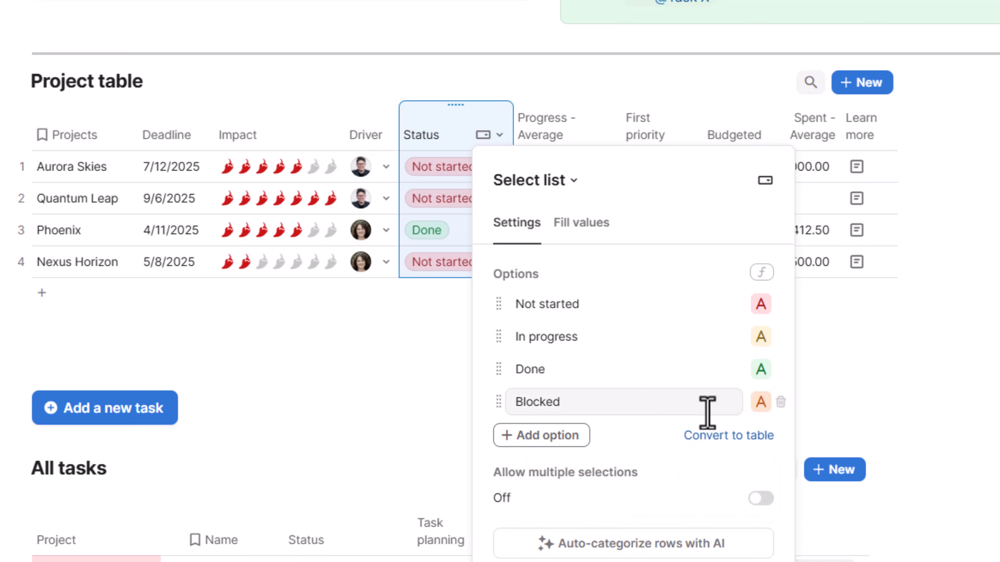
click(454, 119)
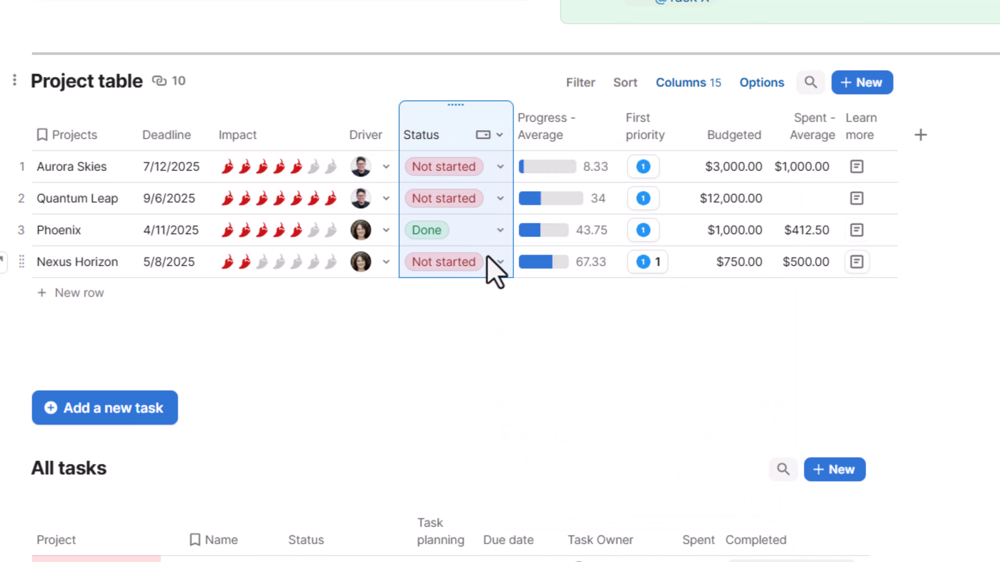
click(496, 264)
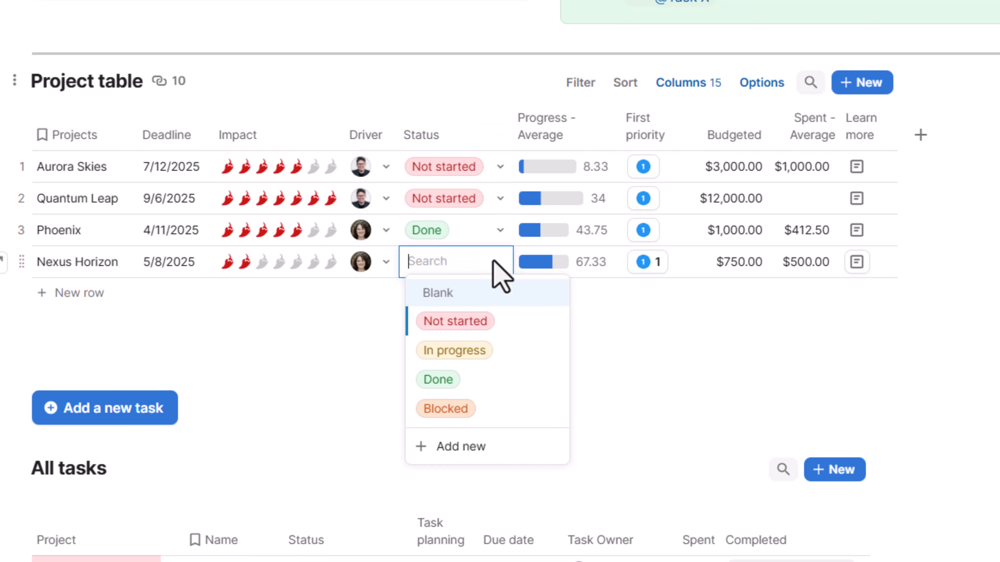
click(459, 409)
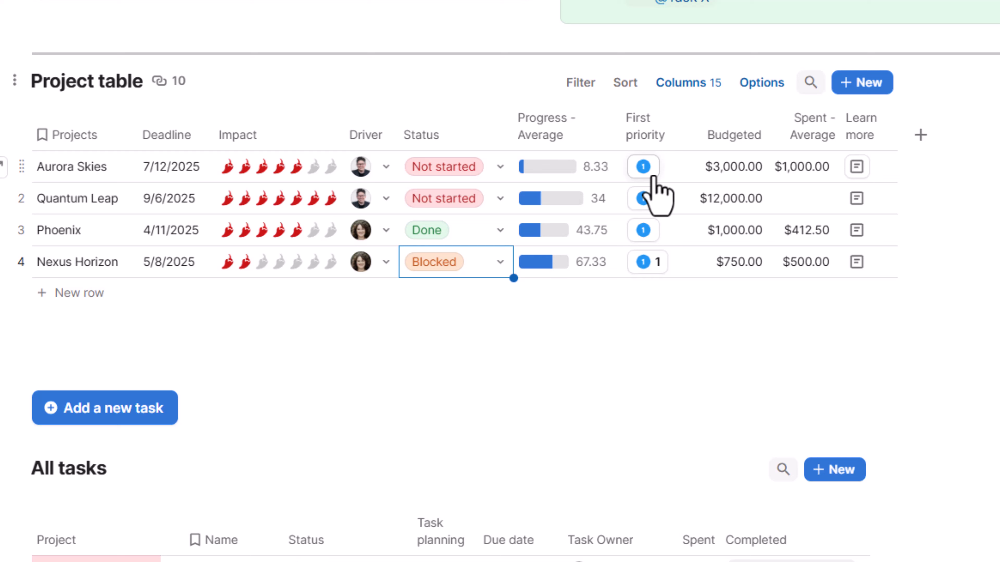
Step: Vote for Aurora Skies and Nexus Horizon as First priority, and sort the project table by that column in descending order
click(646, 170)
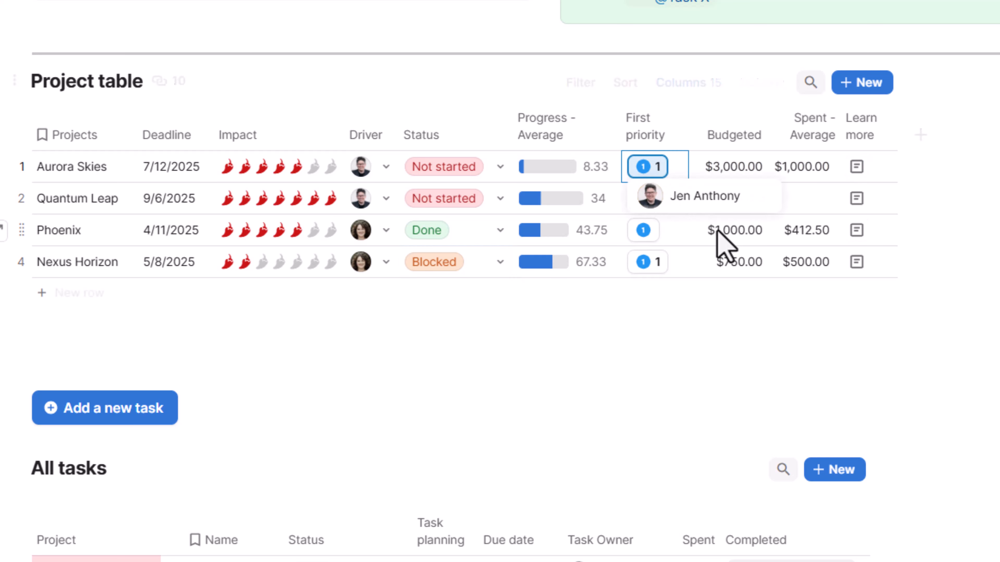
click(645, 268)
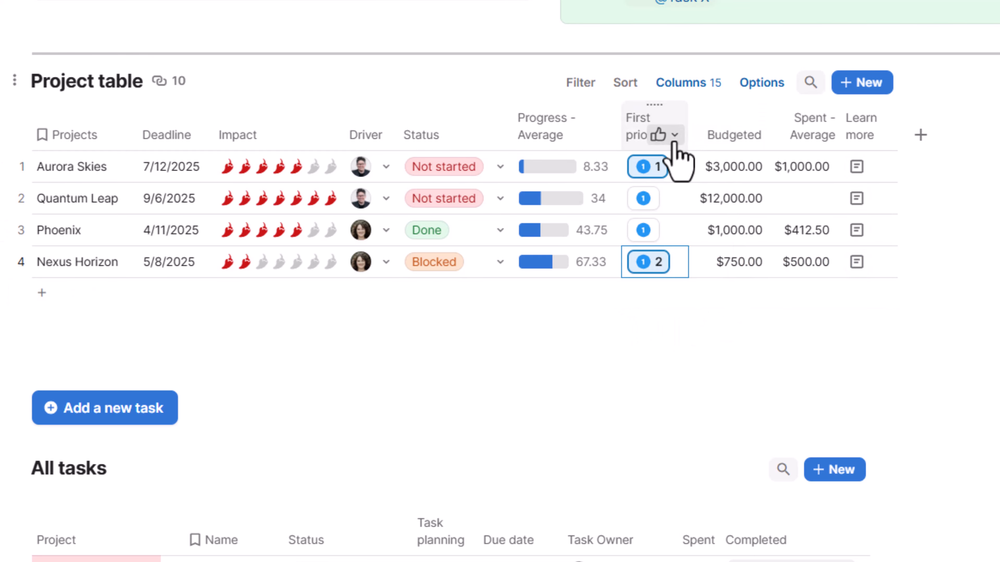
click(673, 138)
mouse_move(722, 284)
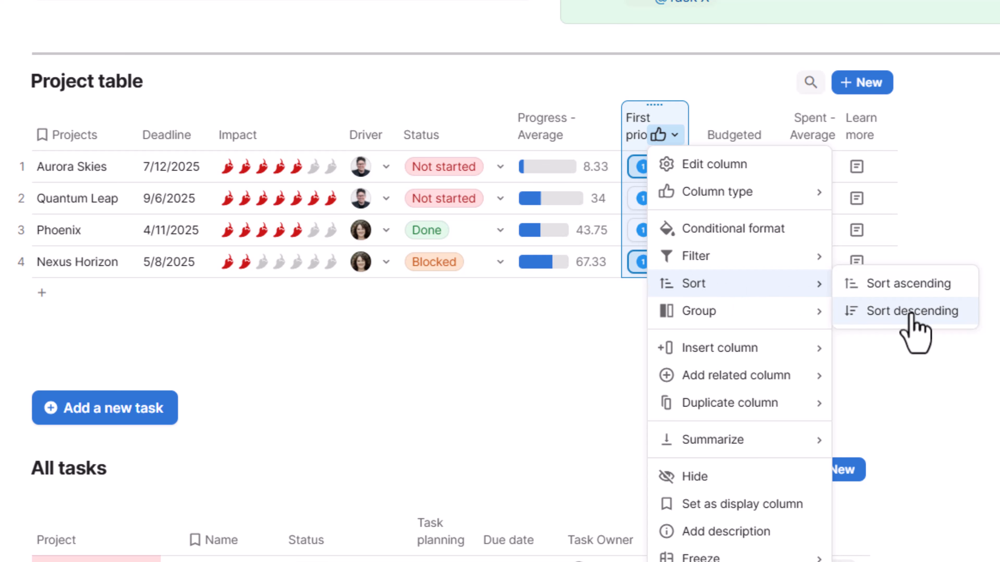
click(852, 313)
click(634, 349)
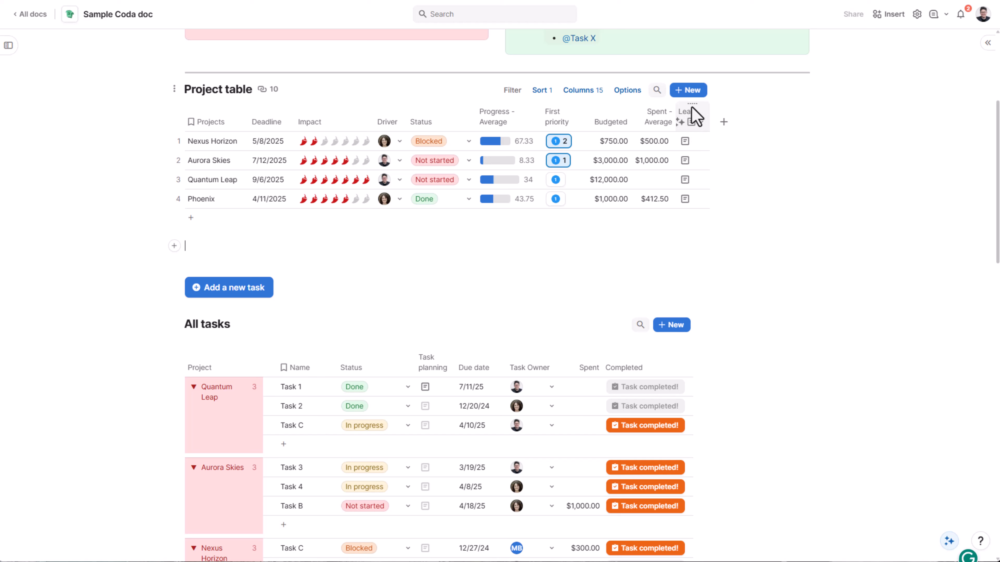
Step: Open the Learn more page of the Aurora Skies project from the project table
click(693, 116)
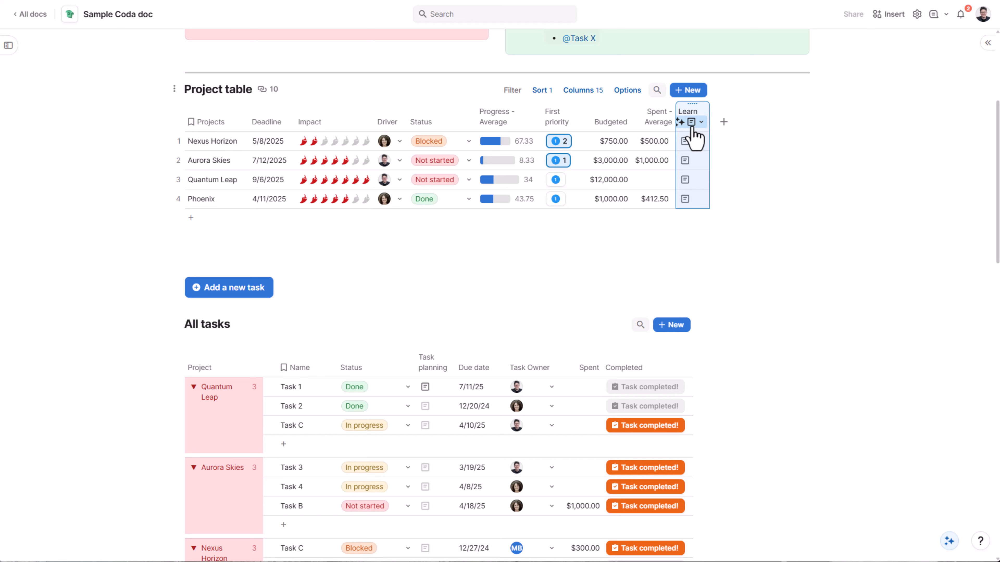
click(686, 162)
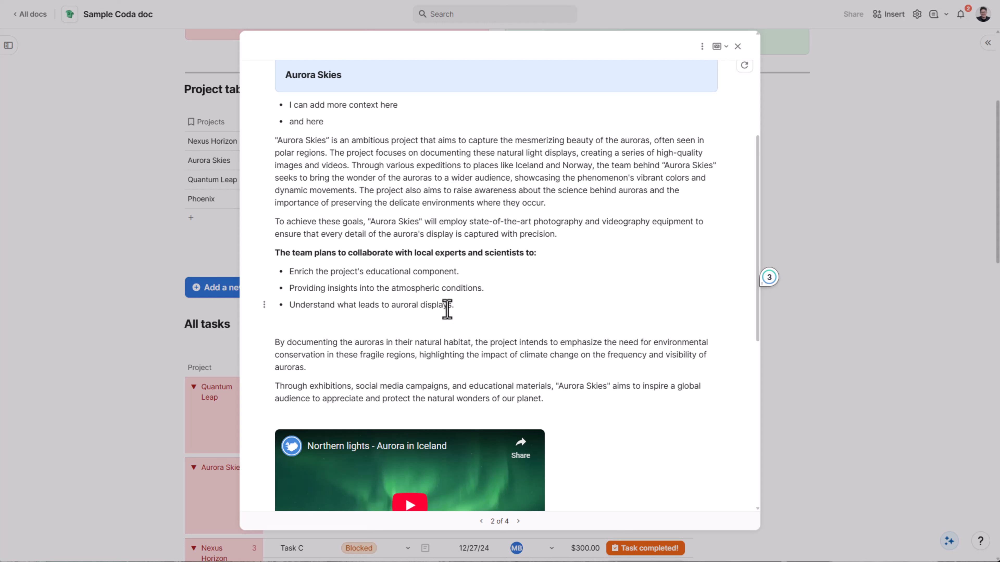
Step: Convert the bold line "The team plans to collaborate with local experts and scientists to:" into a collapsible list
click(263, 252)
mouse_move(265, 274)
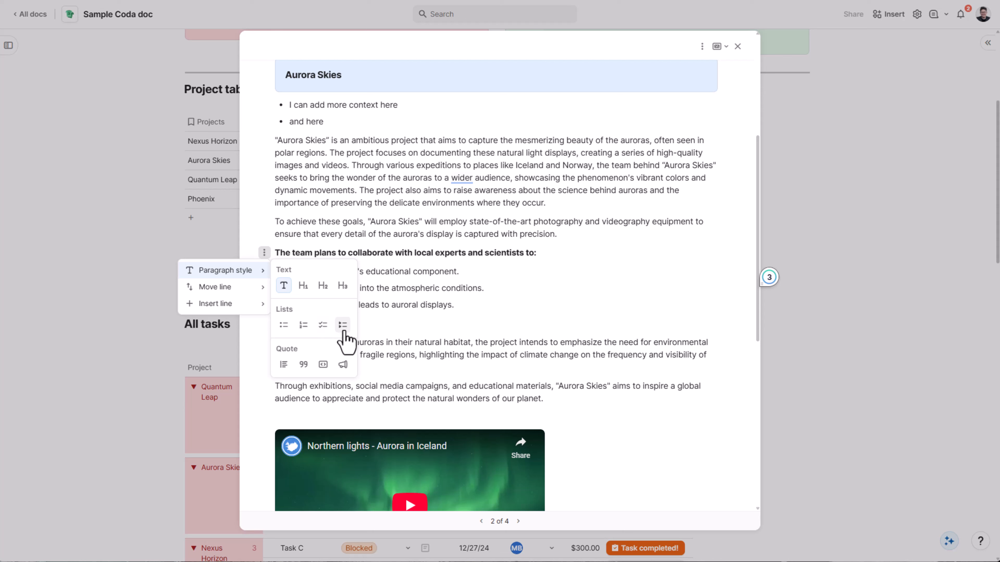
click(343, 327)
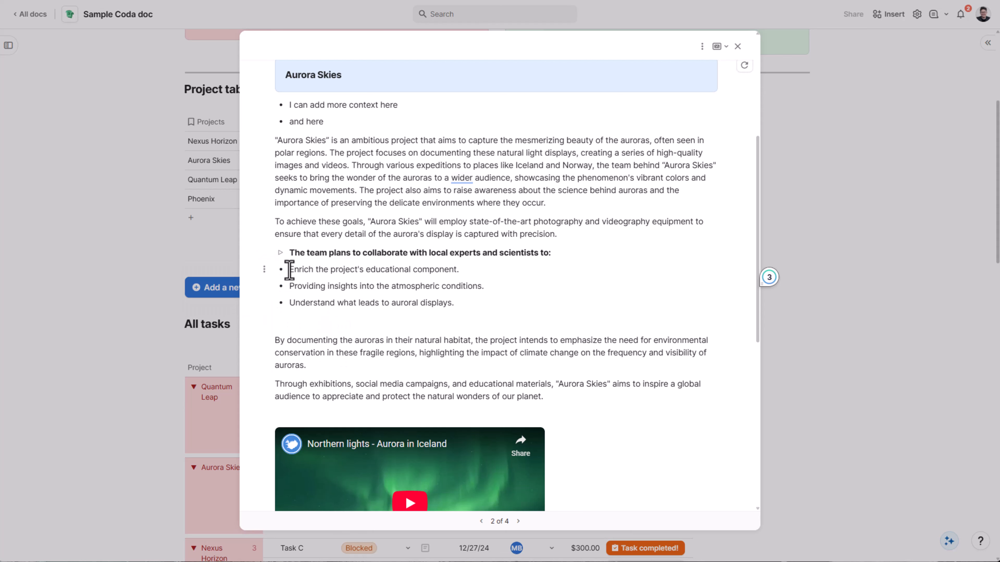
Step: Format the line "The team plans to collaborate with local experts and scientists to:" as a Heading 3
drag(554, 259, 290, 253)
click(323, 236)
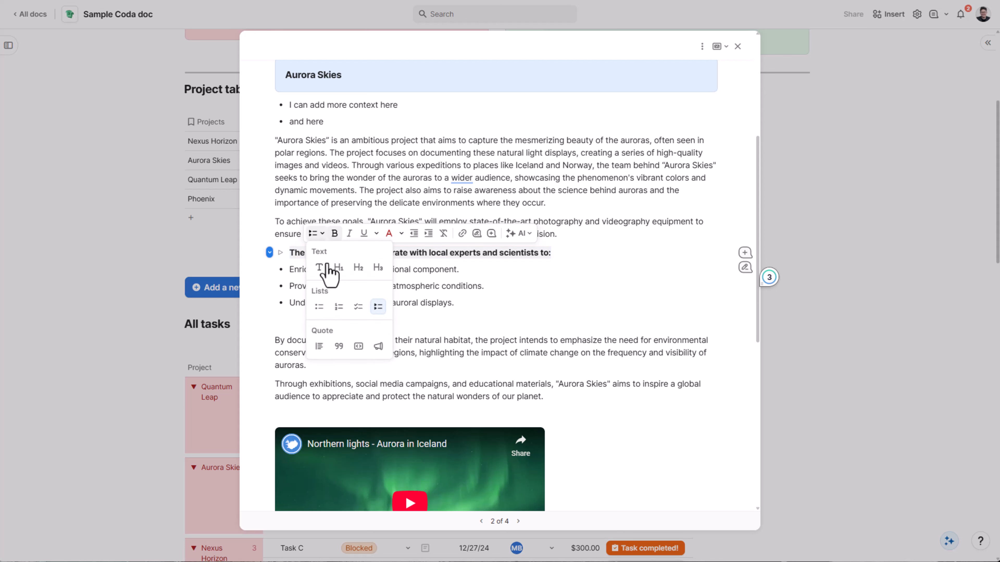
click(378, 272)
click(343, 281)
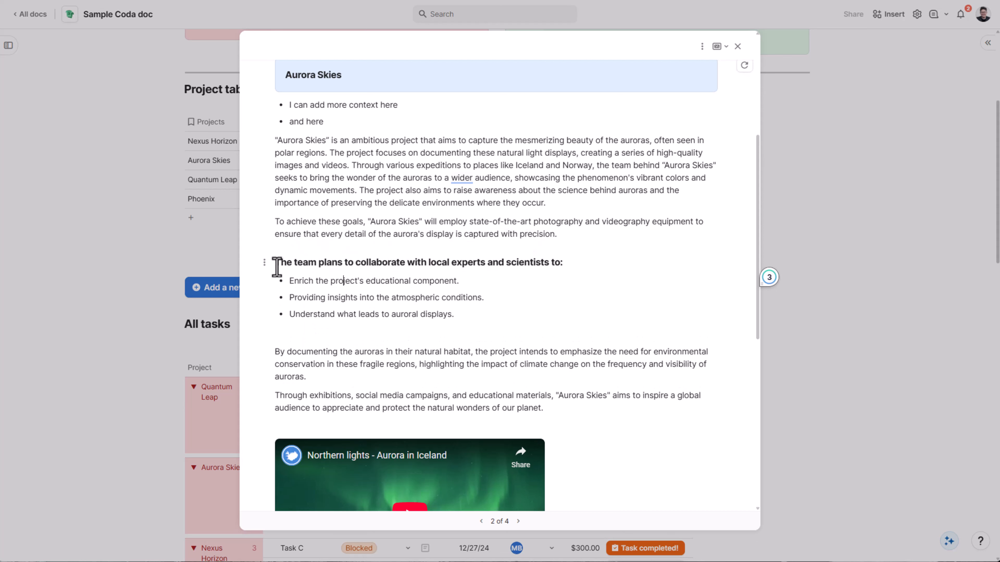
Step: Collapse and re-expand the section under the collaboration heading, and view the embedded video below it
click(264, 262)
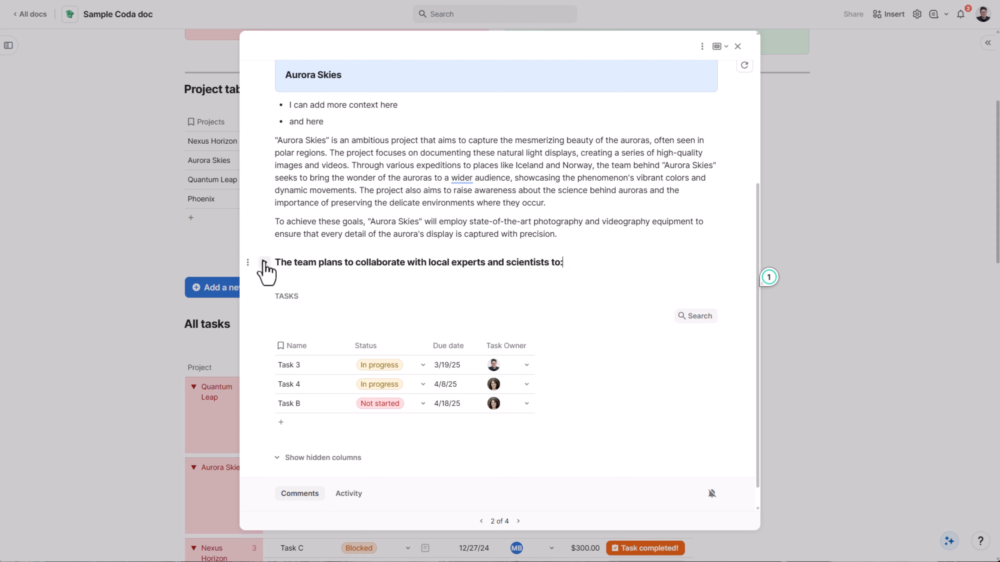
click(263, 262)
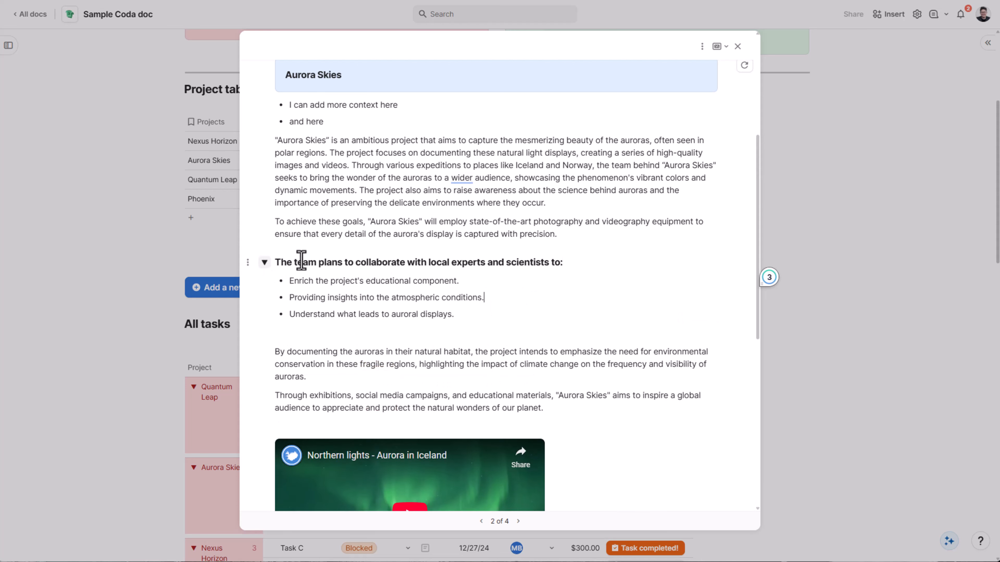
scroll(676, 349, down, 2)
scroll(675, 348, down, 5)
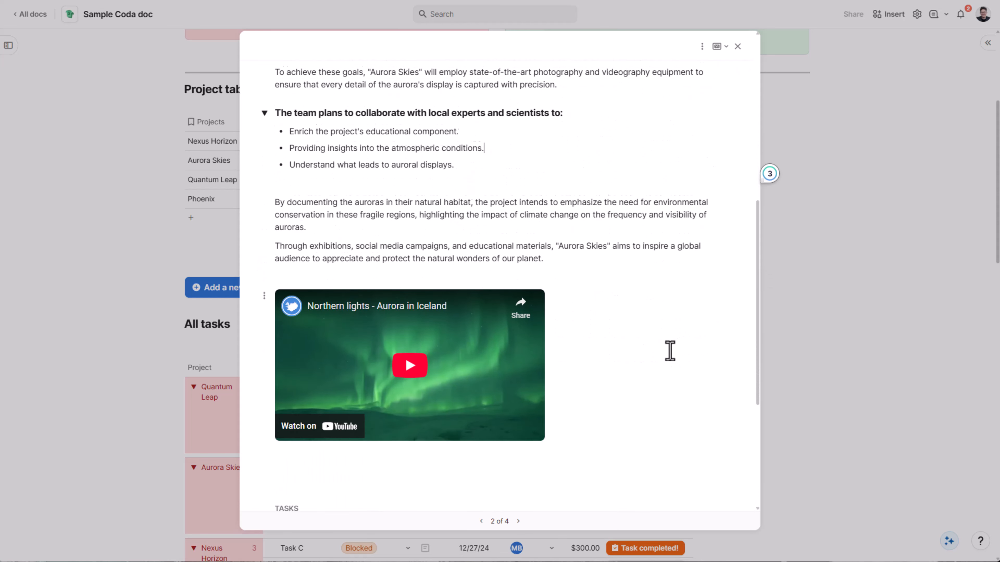
Step: Play and pause the embedded northern lights video, and close the Aurora Skies page after reviewing its content
click(414, 320)
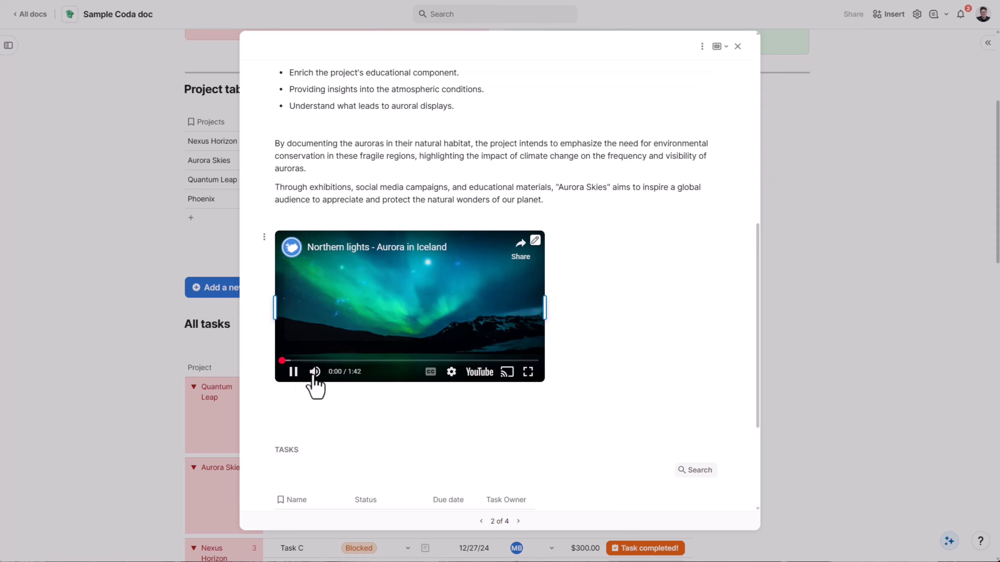
click(293, 373)
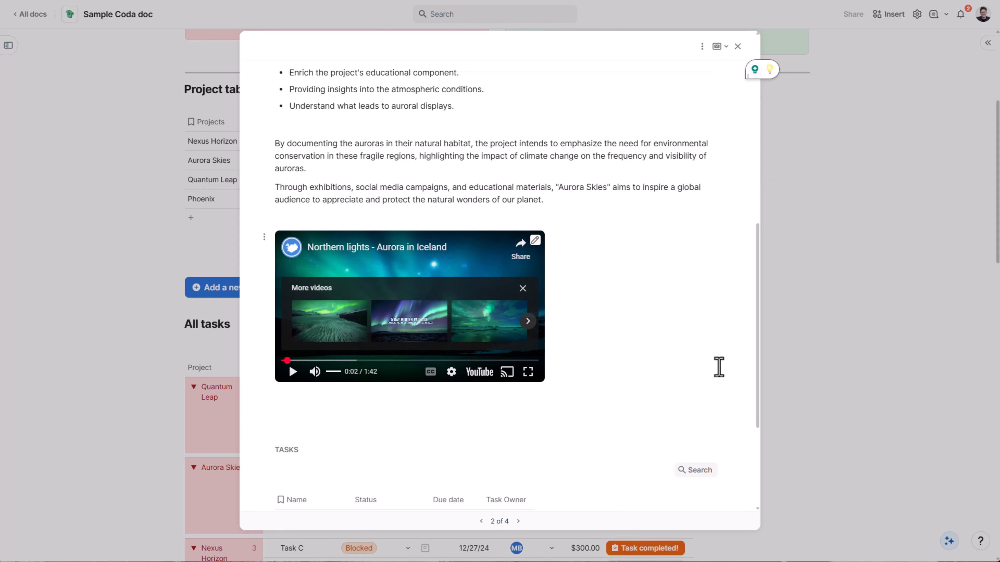
scroll(707, 373, up, 2)
click(525, 343)
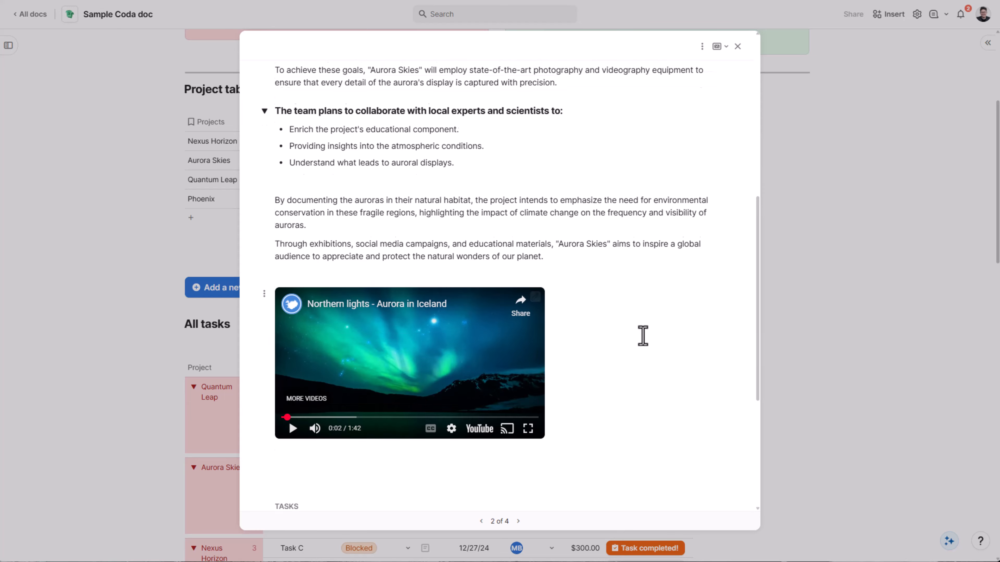
scroll(643, 335, up, 5)
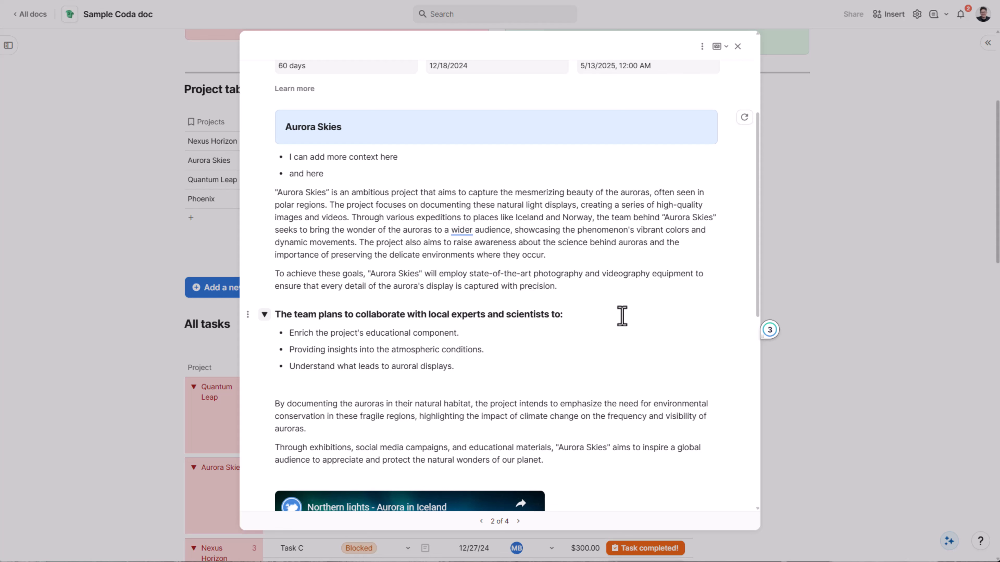
click(738, 47)
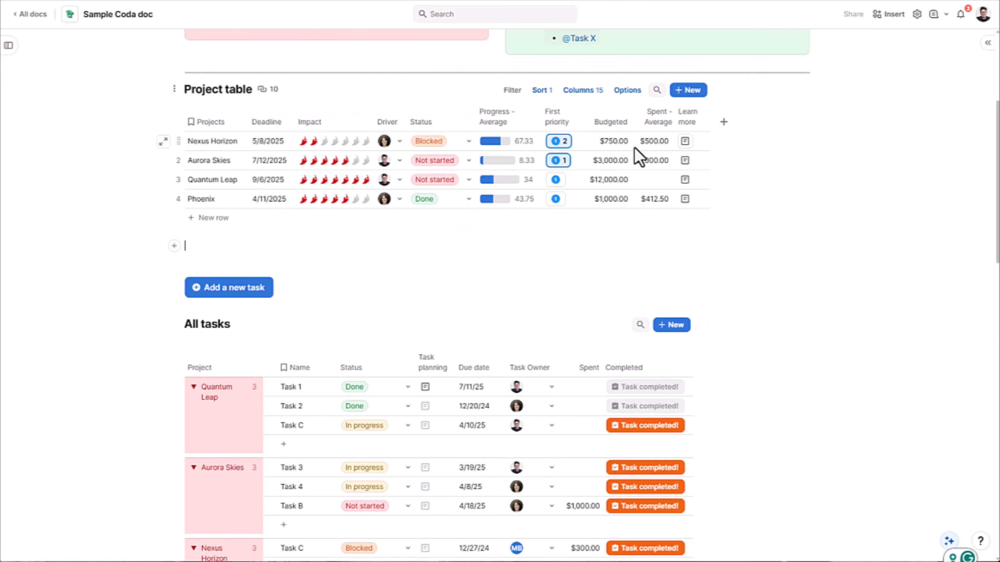
Step: Browse the full list of column types available for a new column in the project table, including the additional types
click(725, 122)
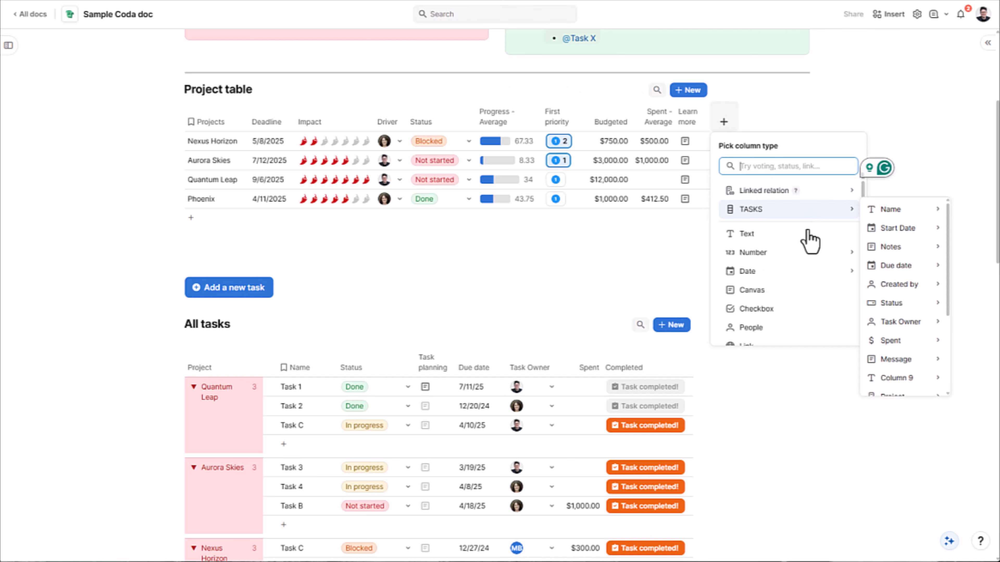
scroll(810, 276, down, 4)
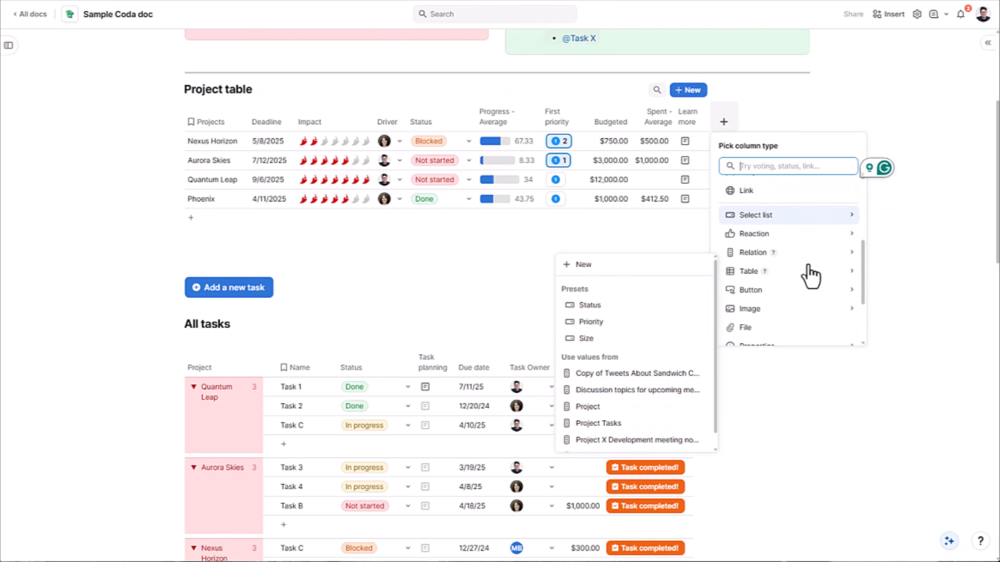
scroll(811, 276, down, 3)
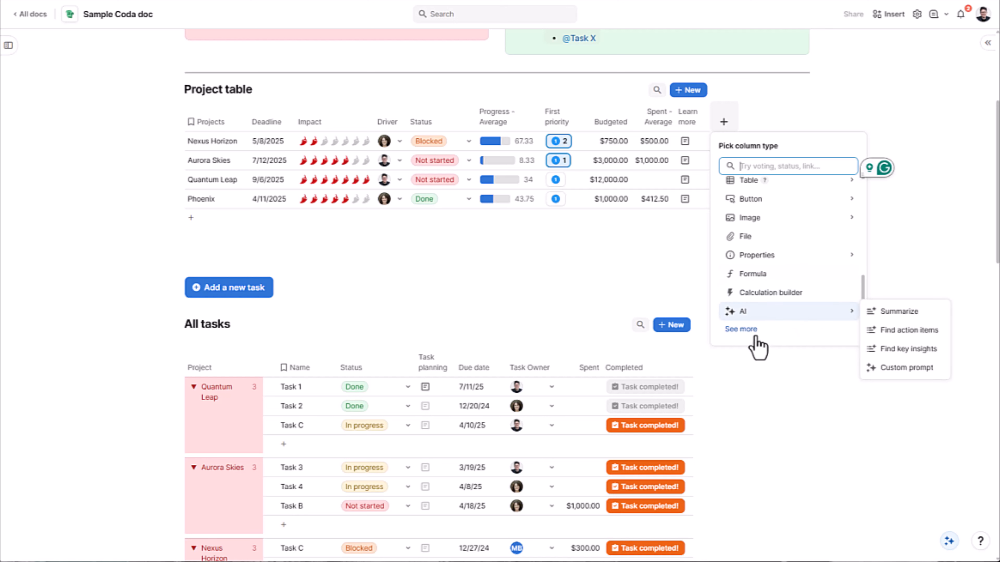
click(748, 330)
scroll(771, 315, down, 2)
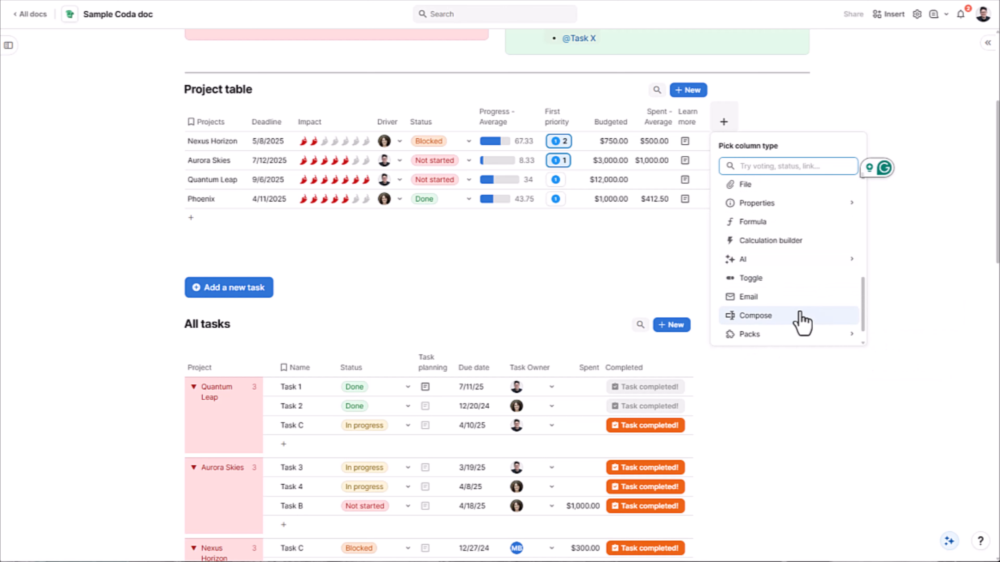
scroll(801, 312, down, 1)
scroll(800, 330, up, 5)
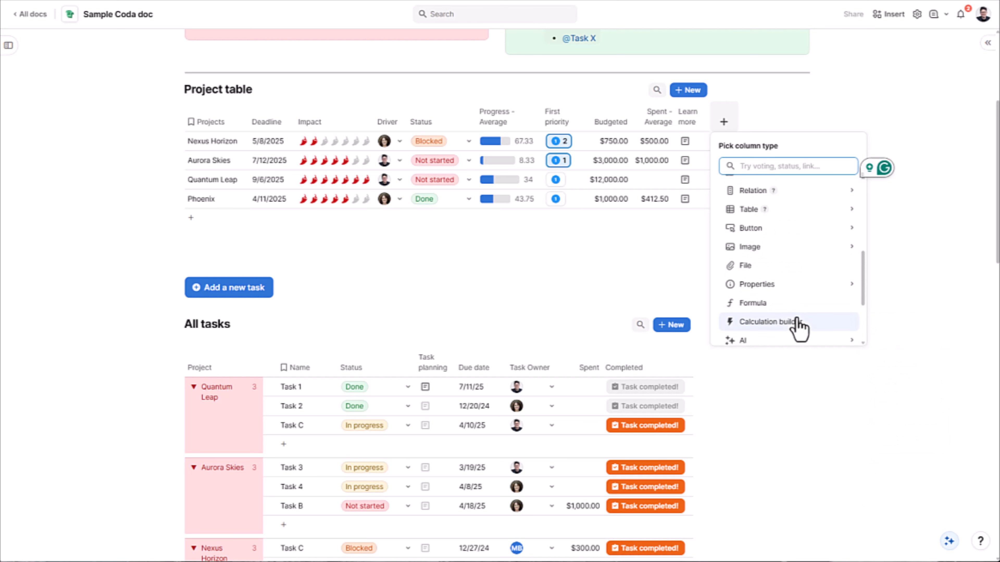
click(629, 258)
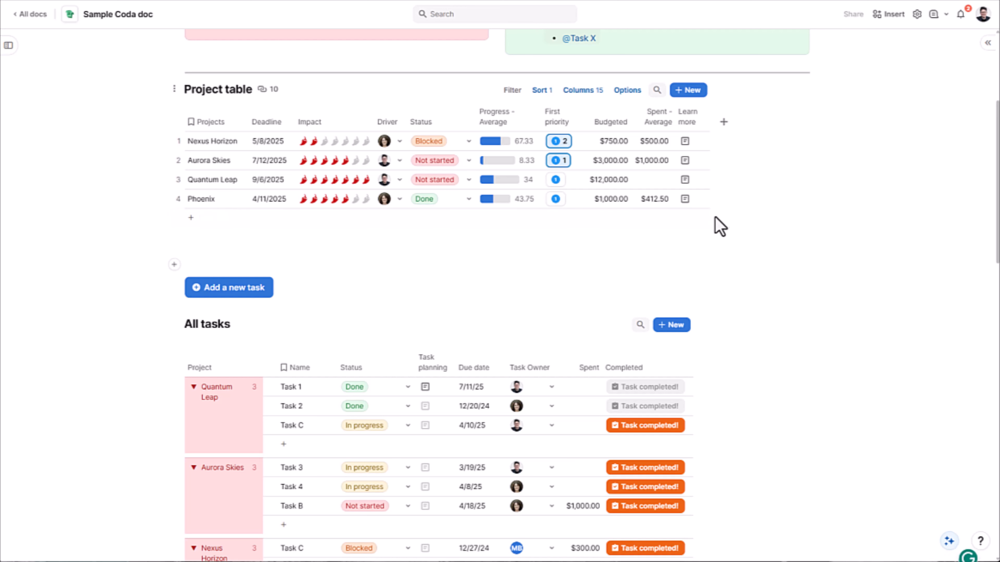
Step: Examine the Number and Date column subtypes offered for a new project table column
click(724, 125)
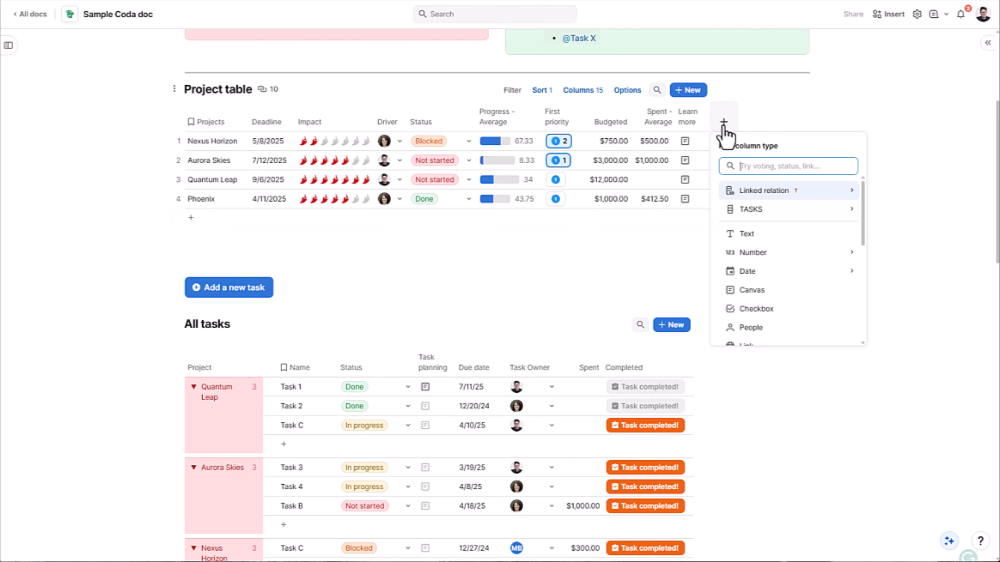
mouse_move(817, 254)
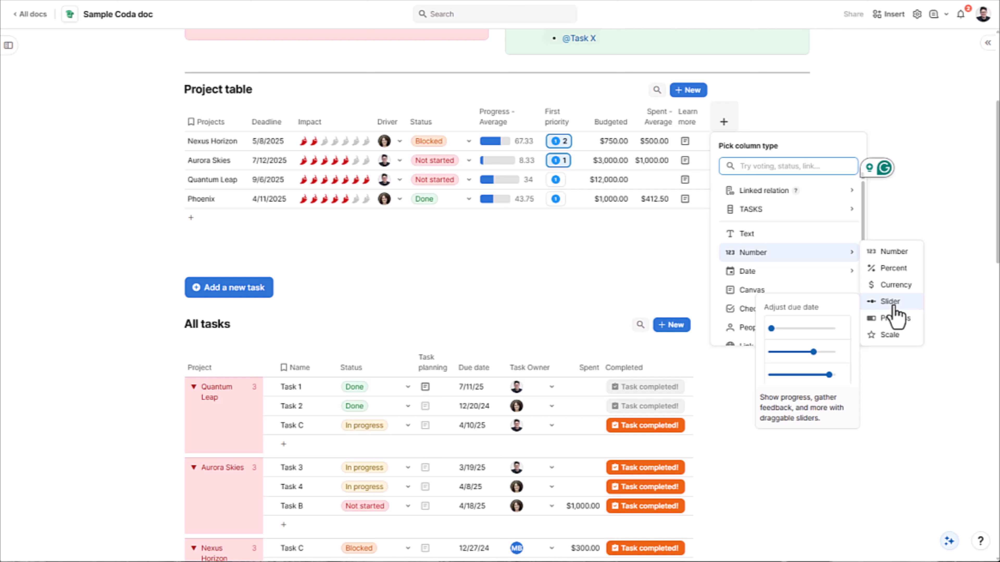
mouse_move(835, 277)
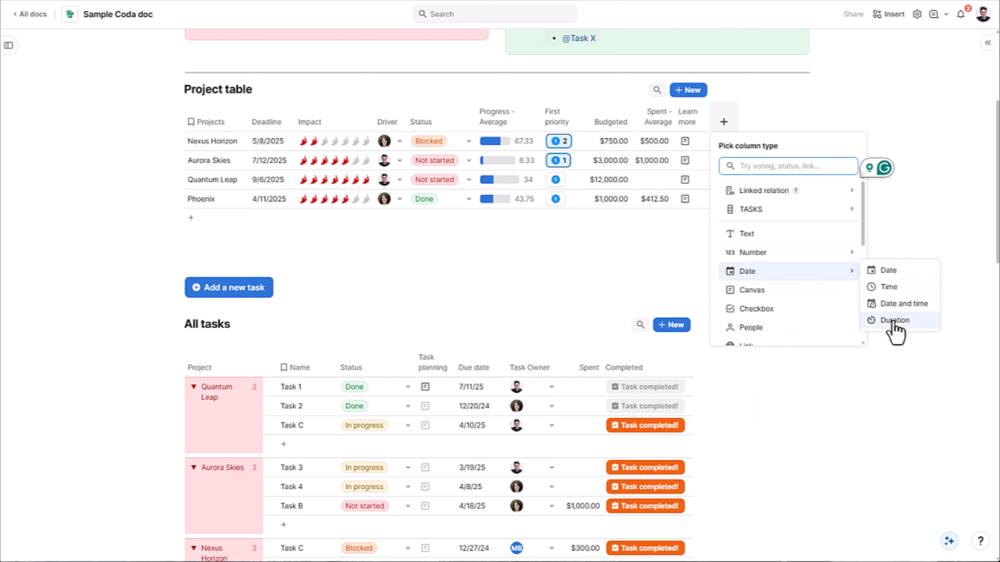
scroll(815, 319, down, 1)
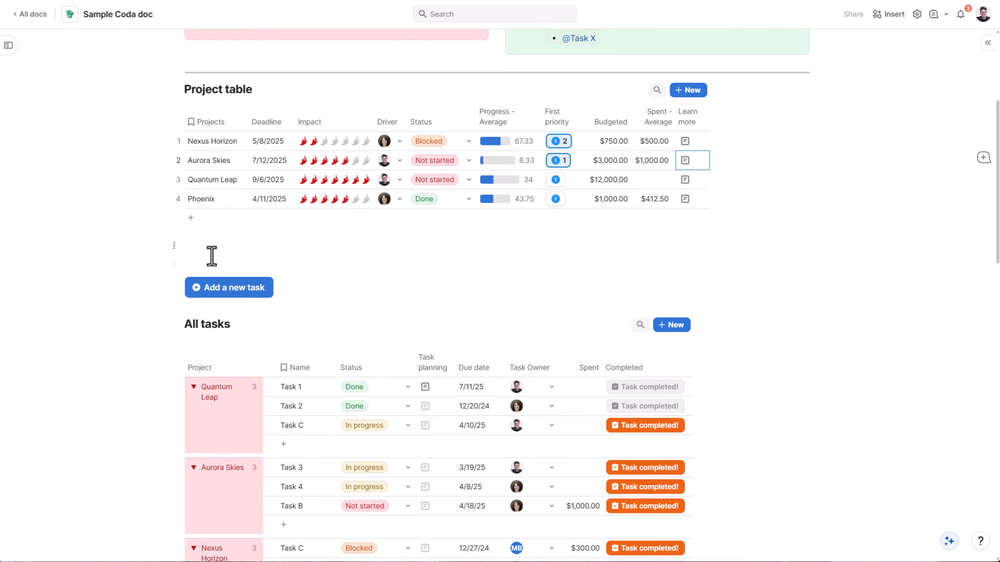
Step: Insert a new blank table on the empty line below the project table
click(212, 256)
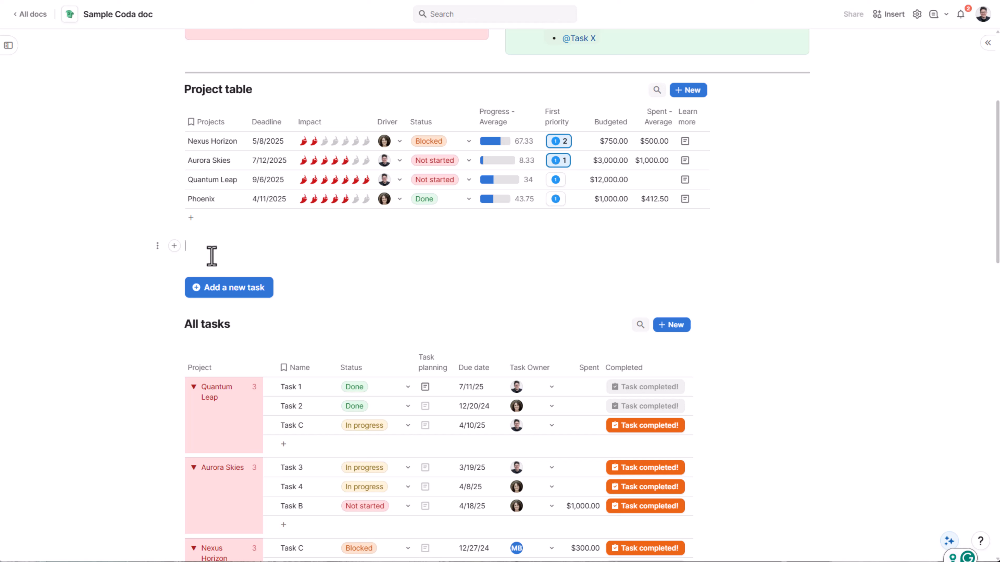
text(/)
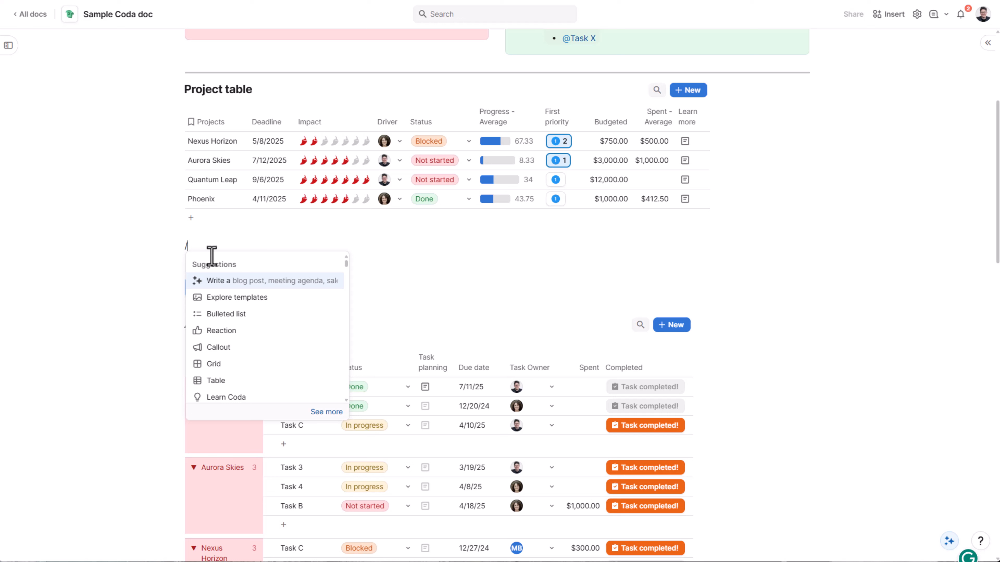
text(table)
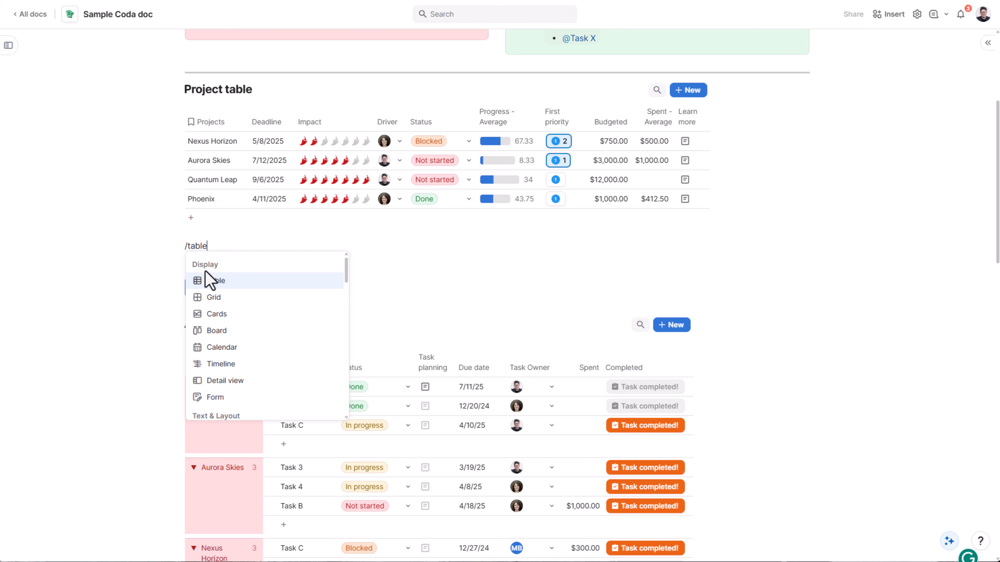
click(215, 287)
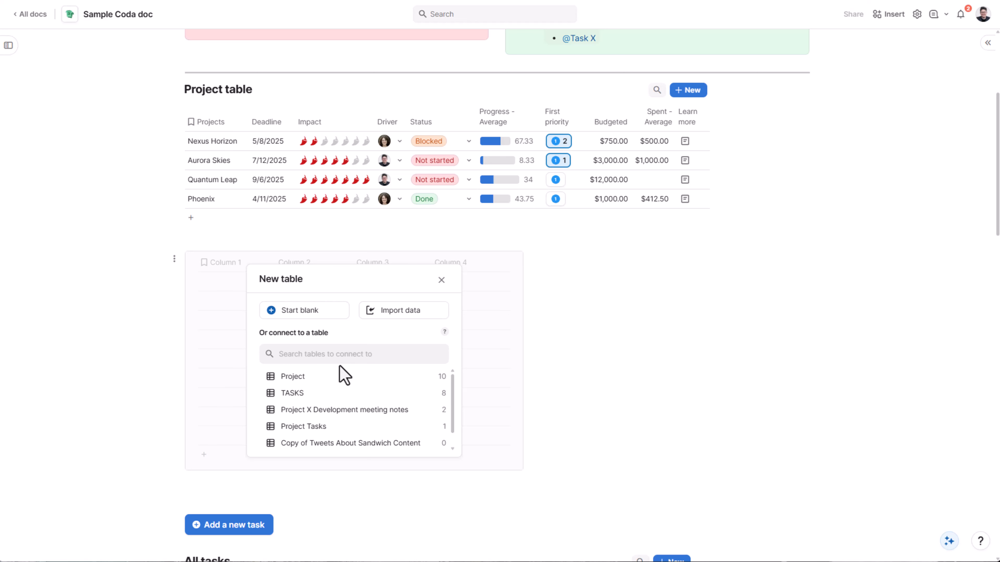
scroll(336, 388, down, 2)
scroll(346, 386, up, 2)
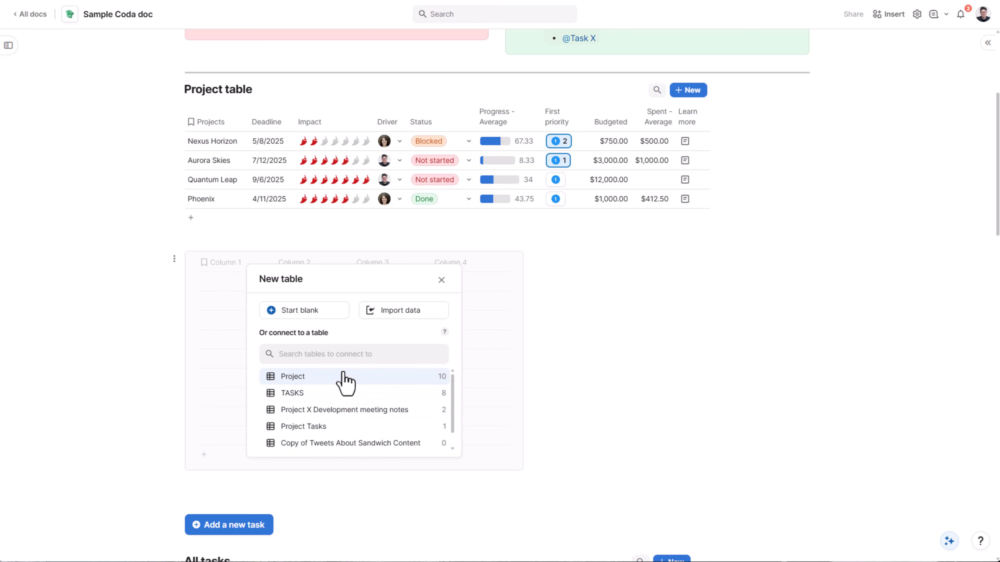
click(309, 323)
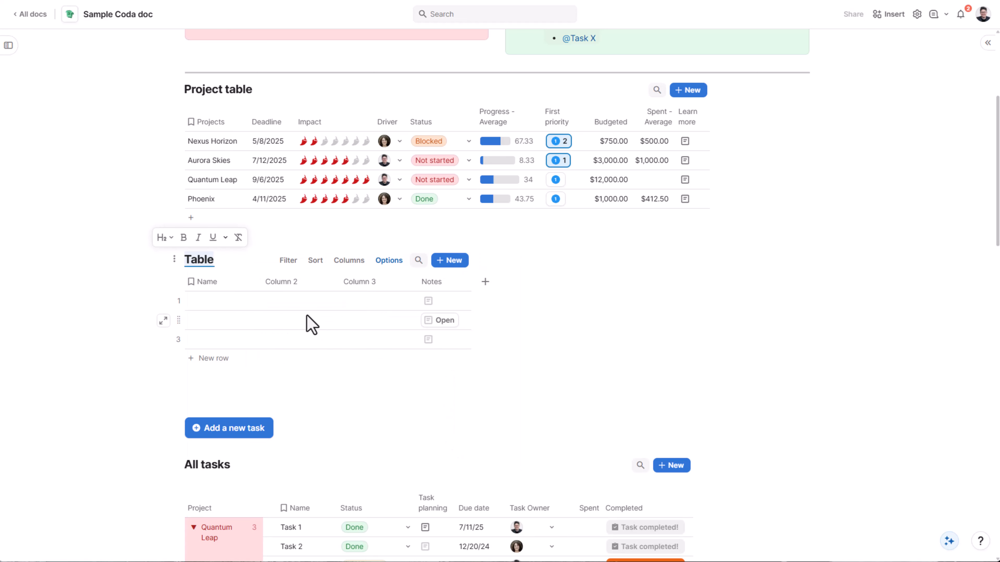
Step: Name the new table "A table about tables"
text(A table abput)
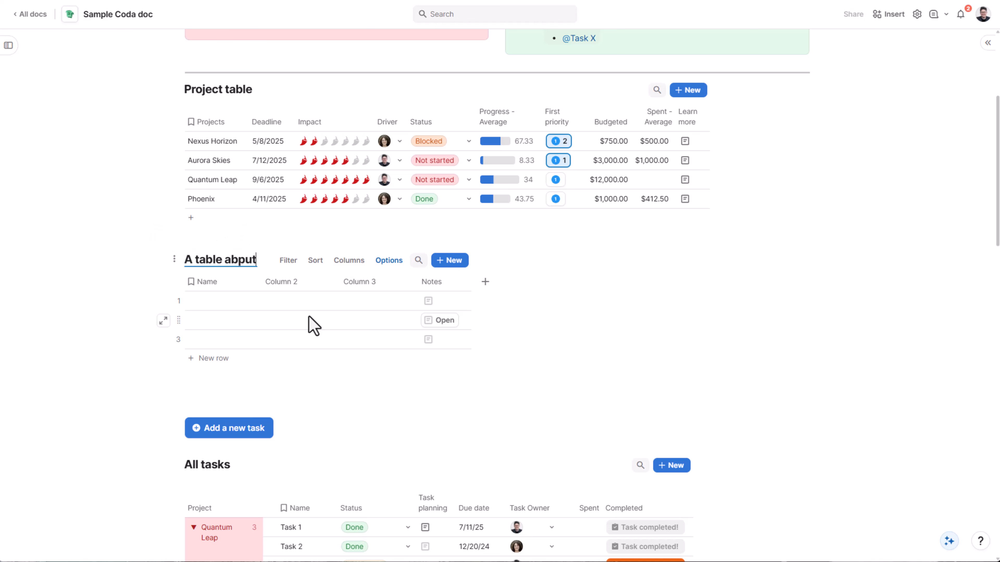
text( tables)
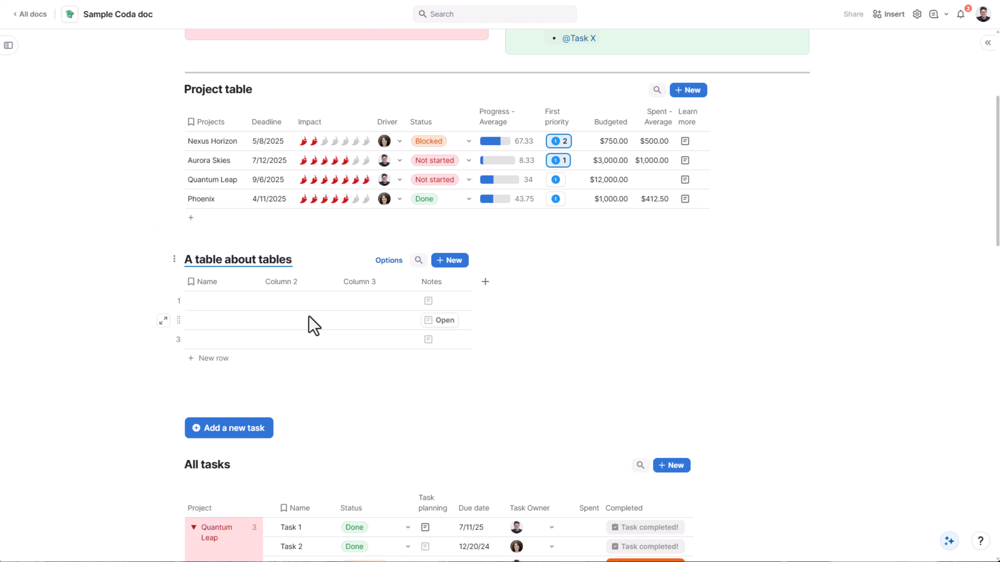
click(318, 388)
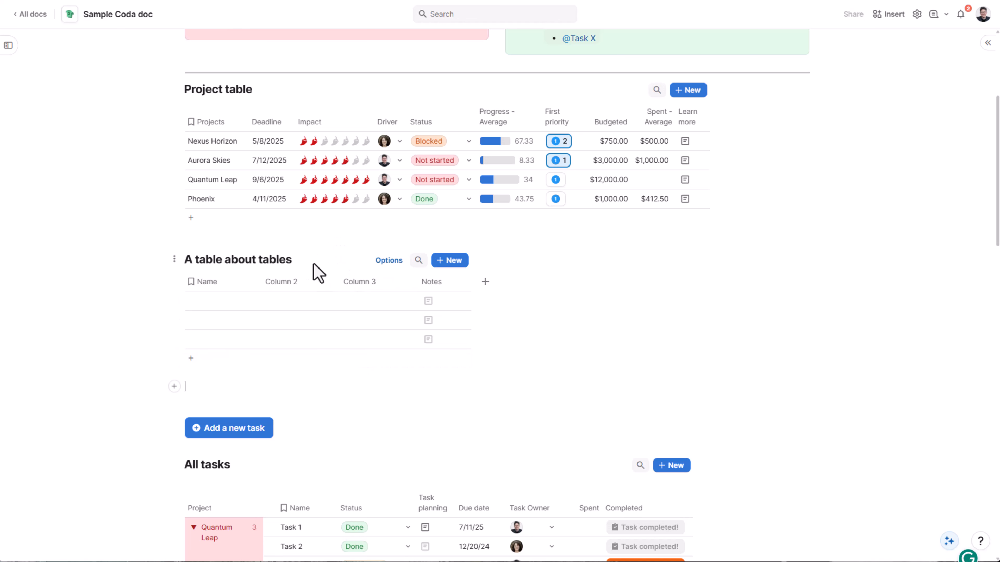
Step: Open the header of the Name column in "A table about tables" for editing
click(283, 283)
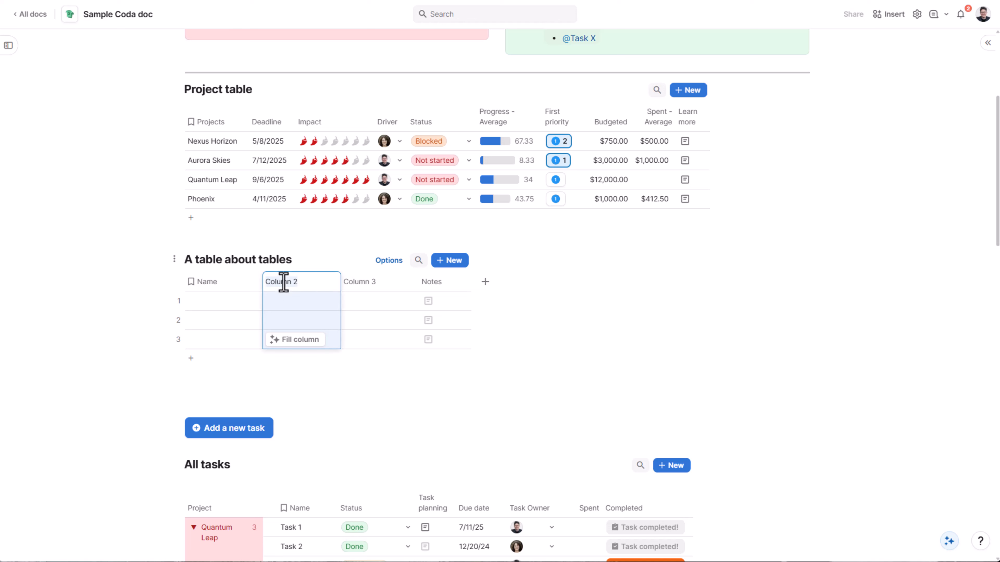
click(204, 283)
click(208, 282)
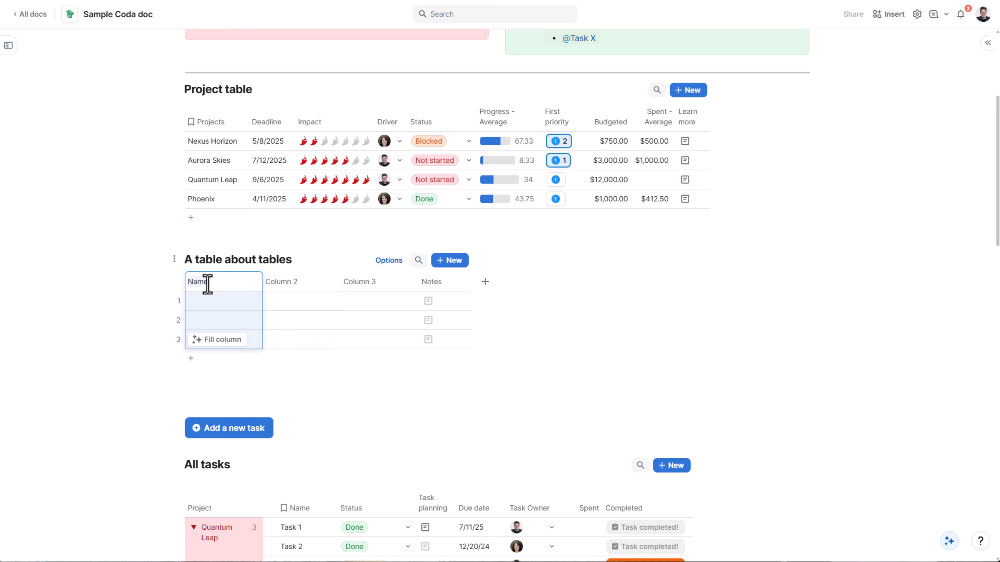
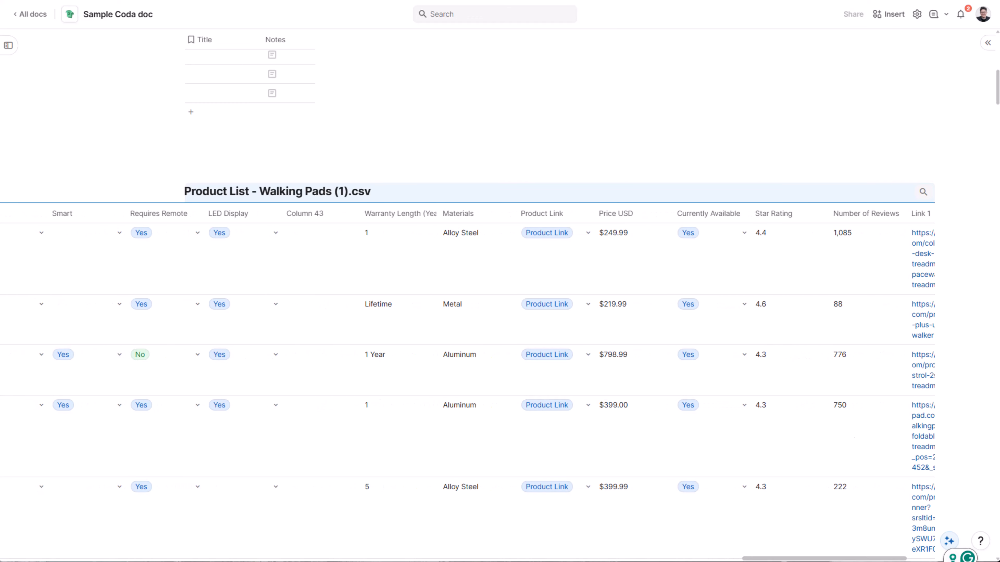
Step: Convert the Materials column of the imported walking pads product table into a new select list
click(508, 217)
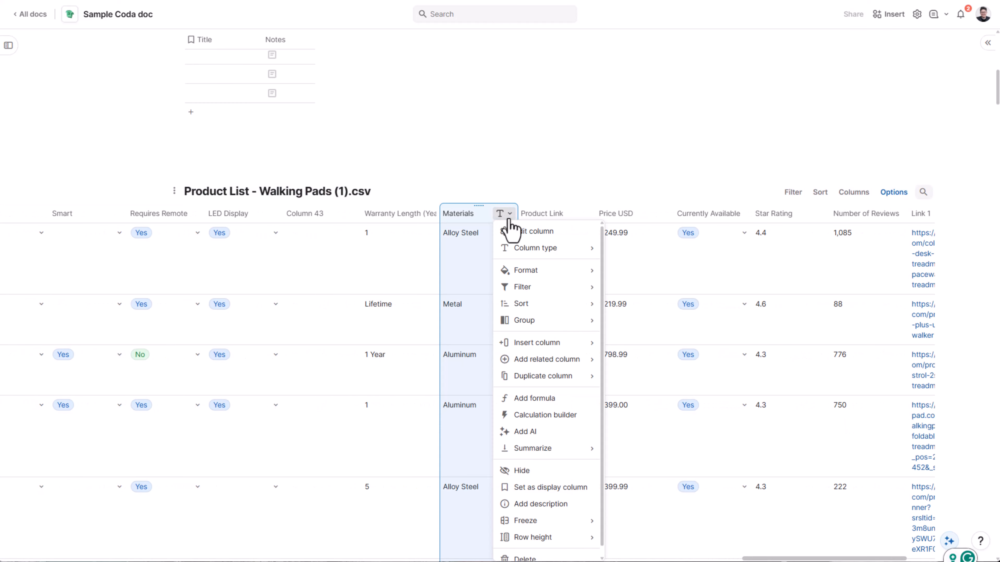
mouse_move(571, 254)
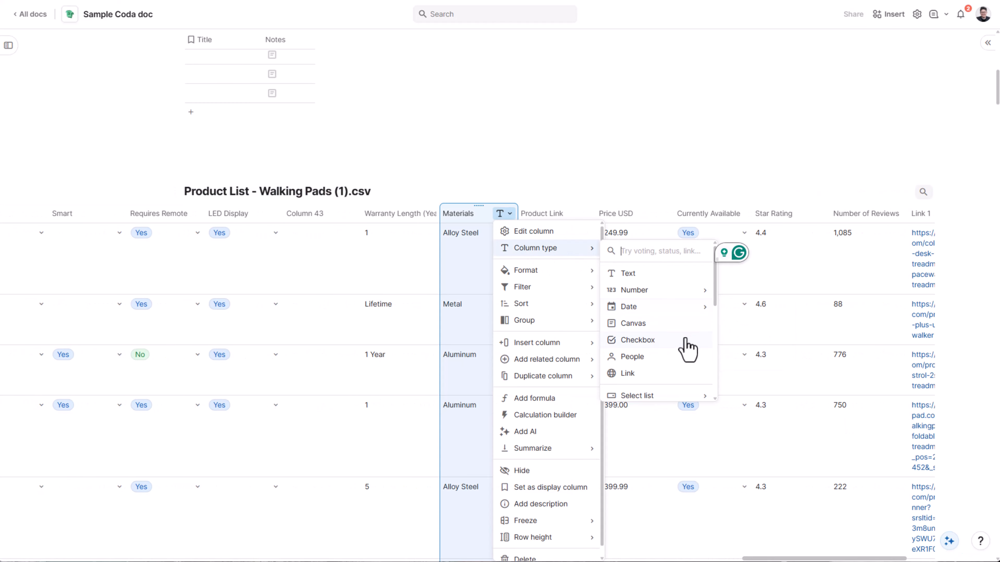
mouse_move(688, 314)
scroll(679, 340, down, 2)
mouse_move(676, 346)
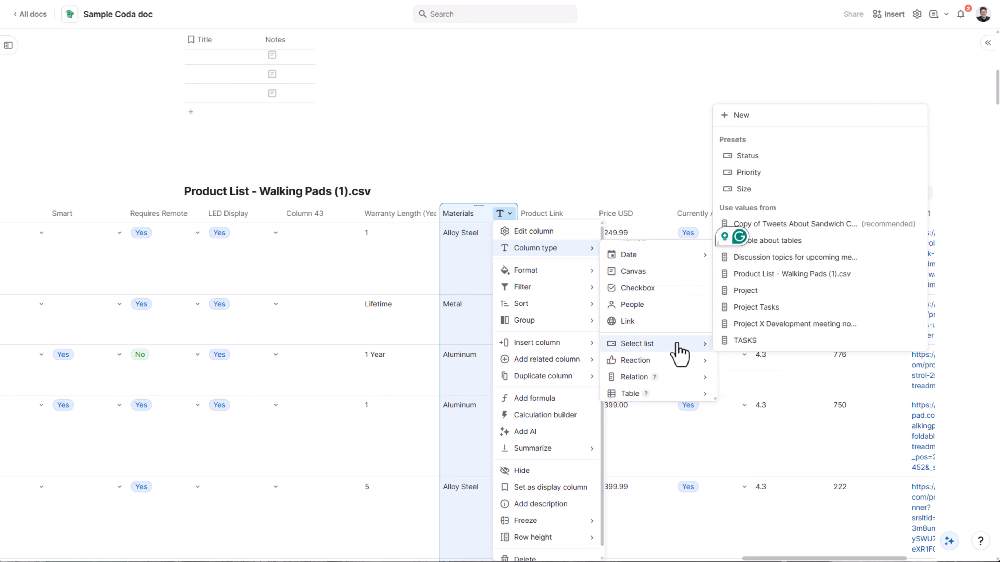
click(741, 115)
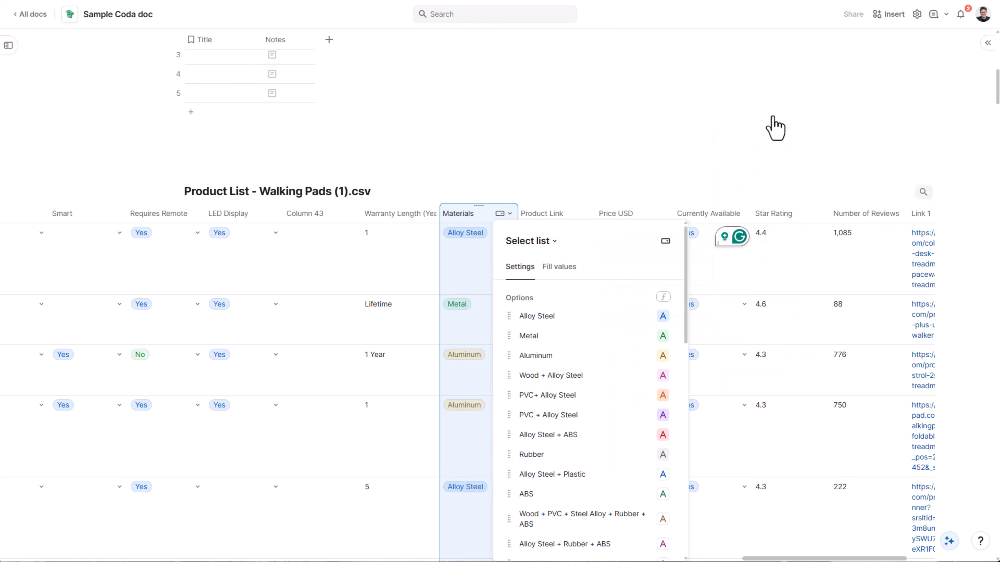
click(470, 208)
Step: Shorten the title of the imported walking pads table to "Product List" and return to the project table
drag(744, 552, 80, 547)
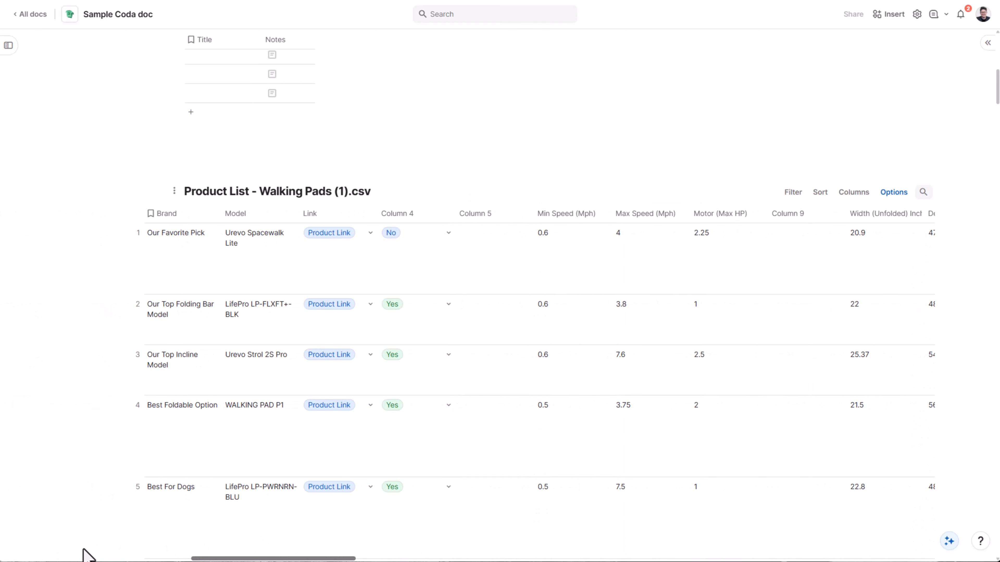
click(257, 192)
drag(251, 192, 398, 195)
key(BackSpace)
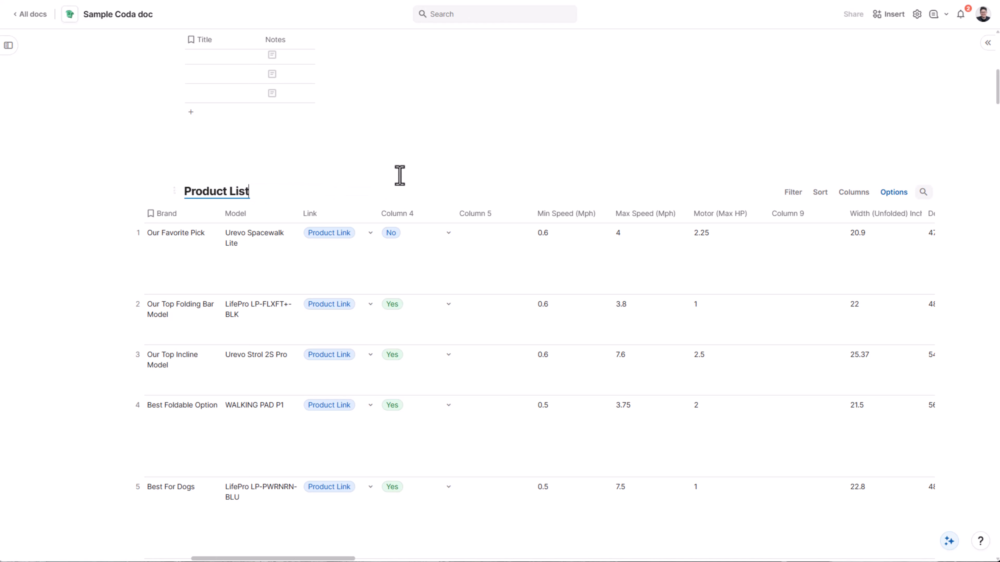
click(442, 161)
scroll(402, 213, up, 7)
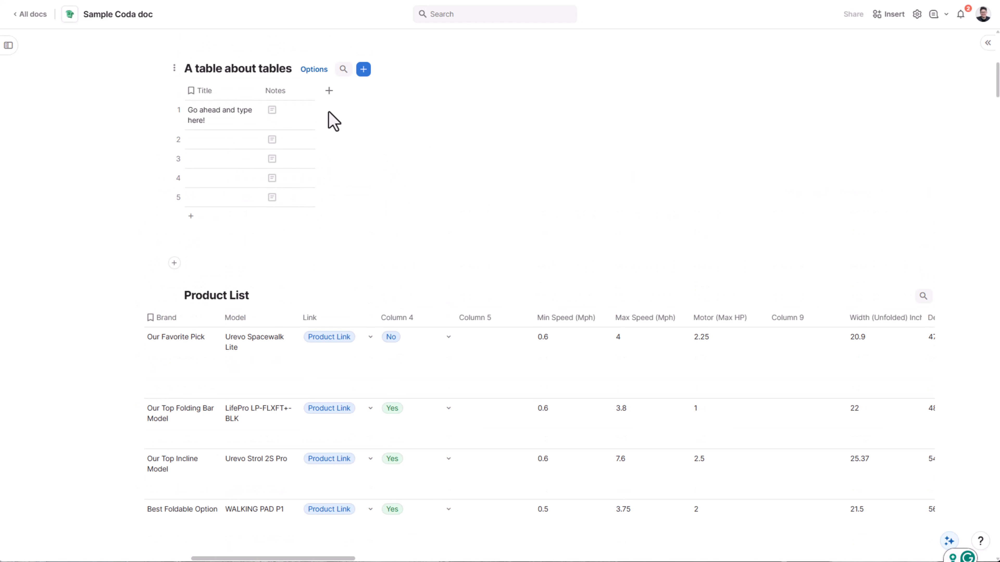
scroll(479, 280, up, 1)
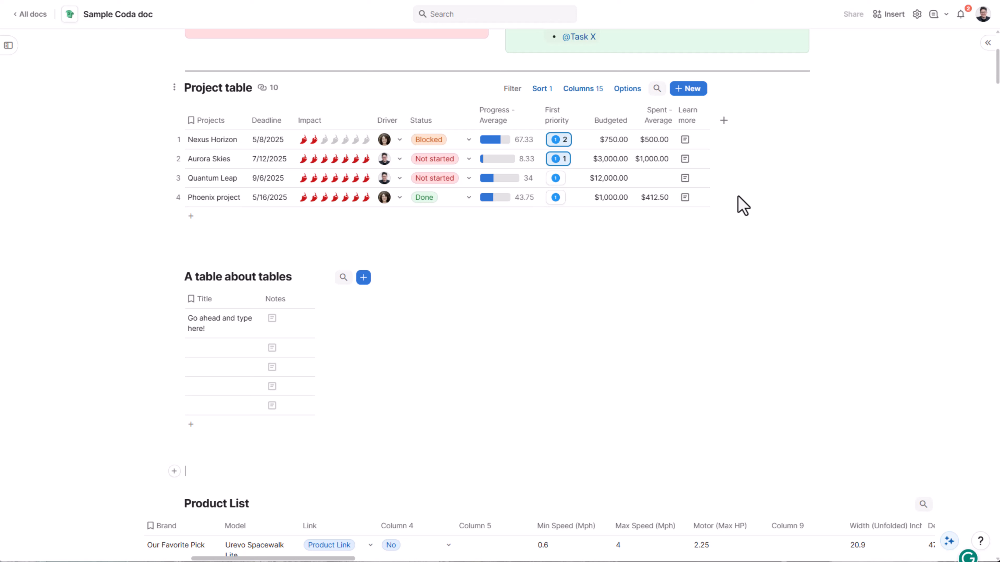
Step: Add a Slider column at the end of the Project table
click(725, 124)
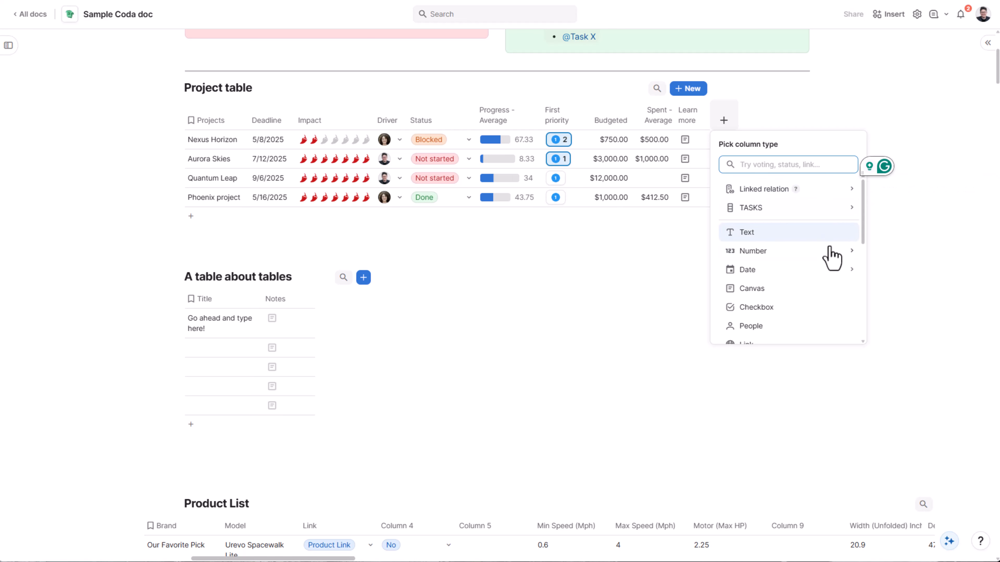
mouse_move(829, 251)
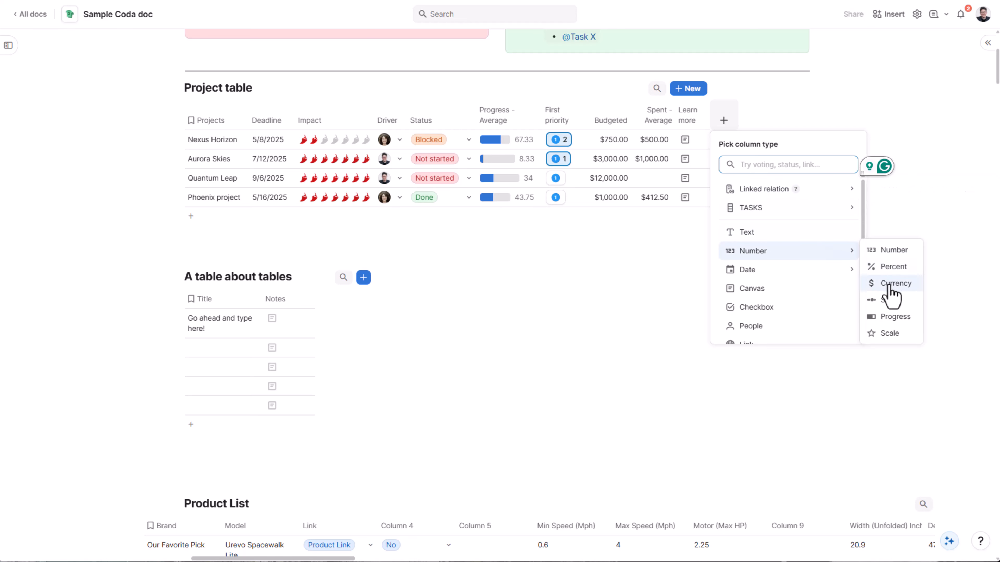
click(890, 300)
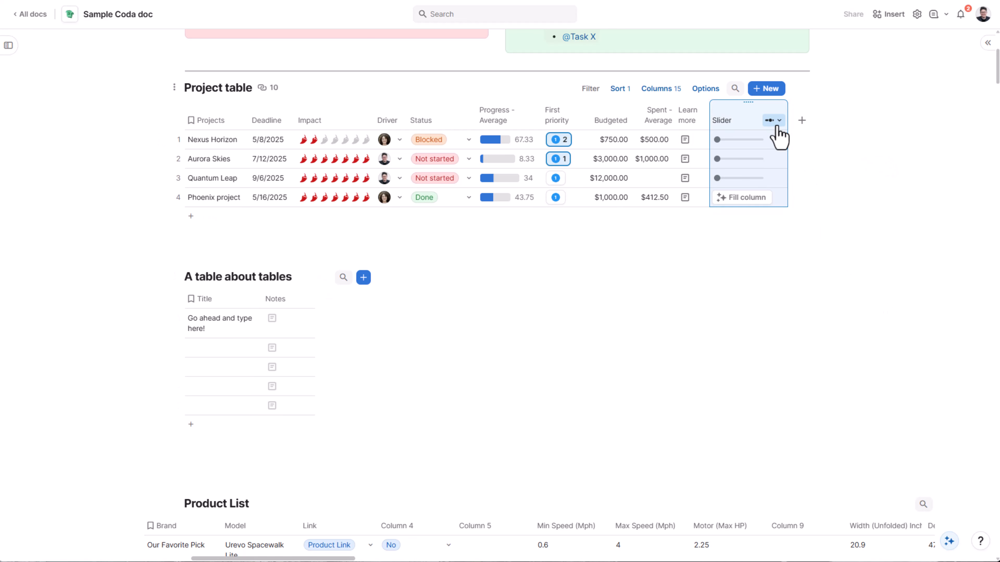
Step: Review the new Slider column's settings and the summary calculations available for it
click(775, 122)
click(800, 138)
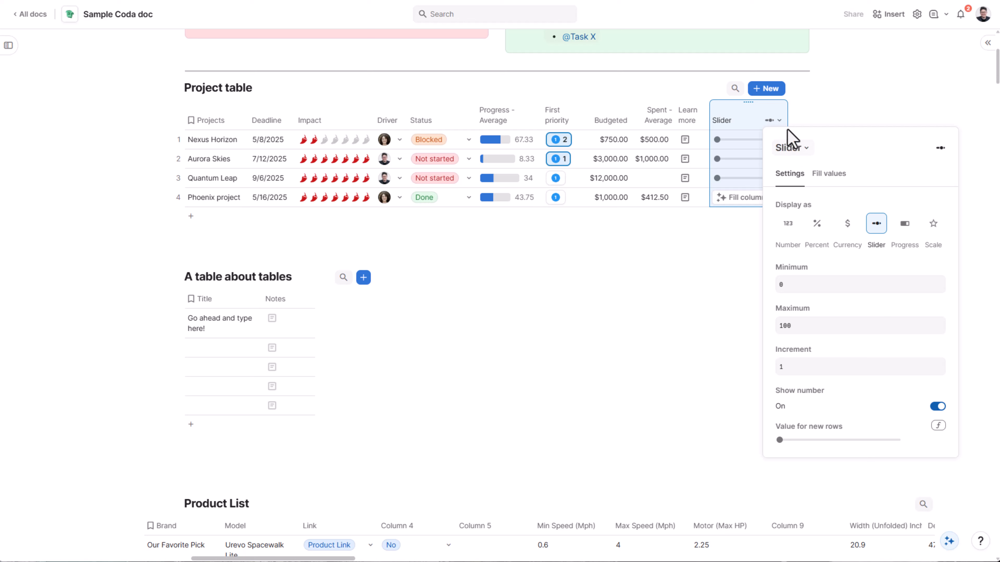
click(773, 120)
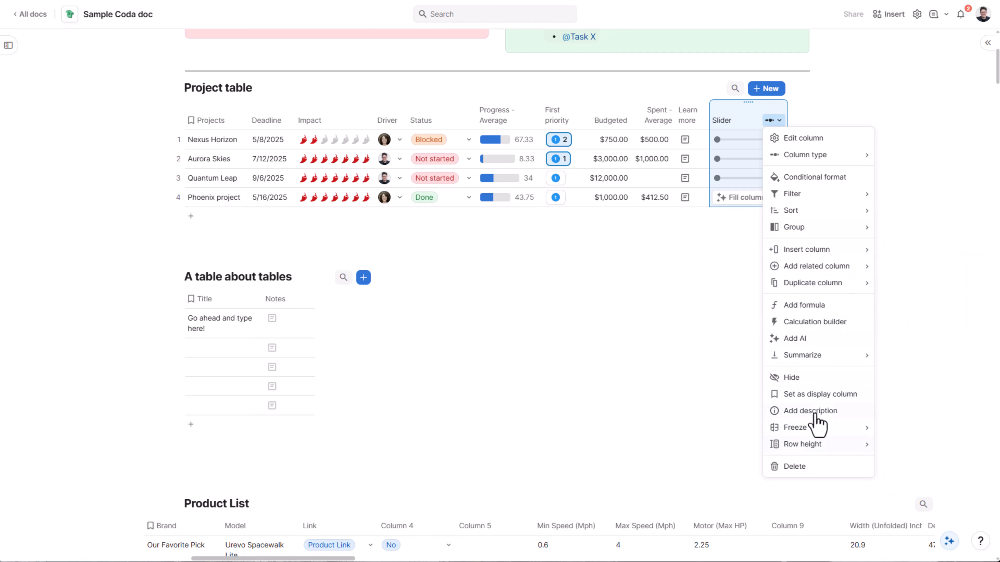
mouse_move(830, 362)
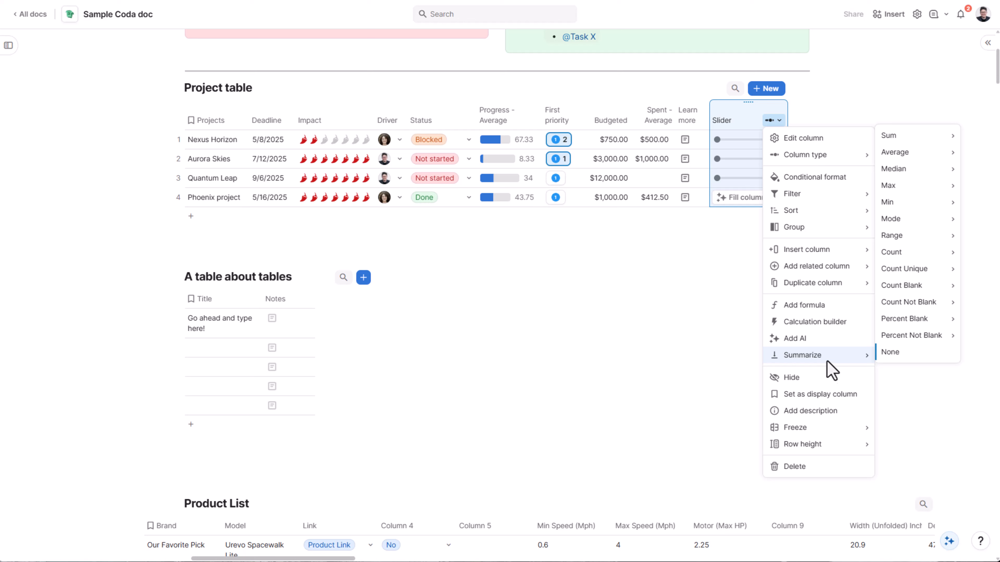
click(603, 253)
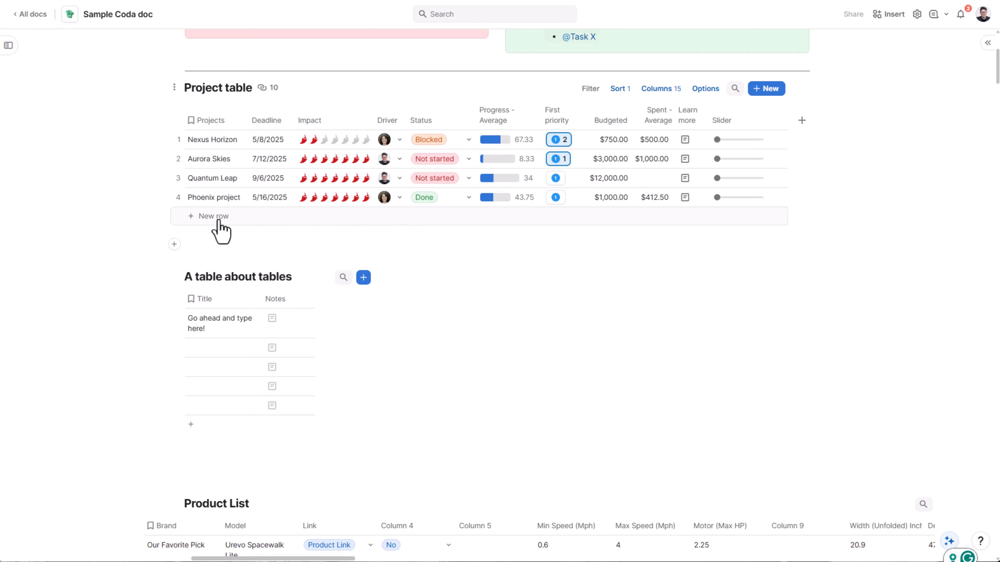
Step: Add a row named "New project" at the end of the Project table
click(205, 216)
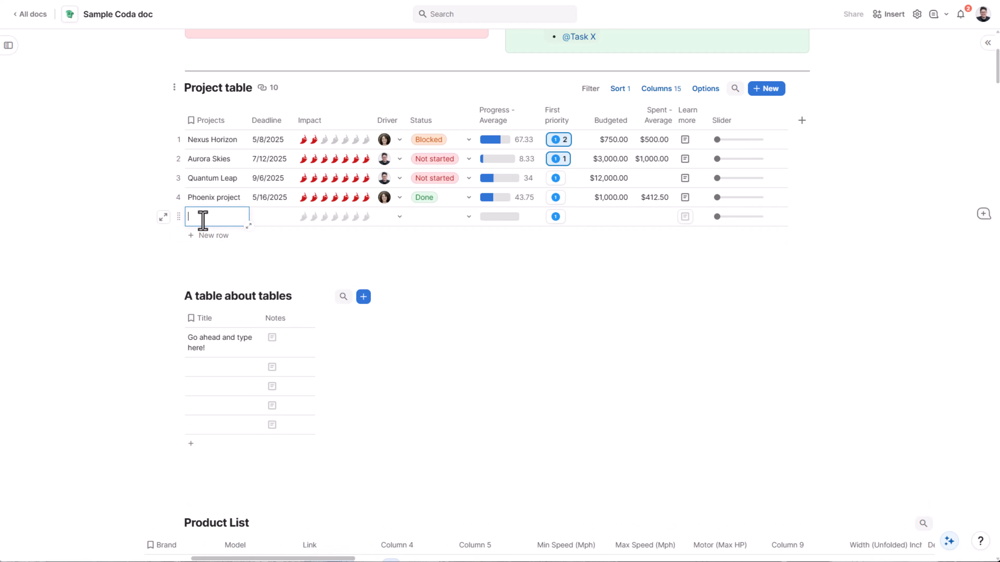
text(New project)
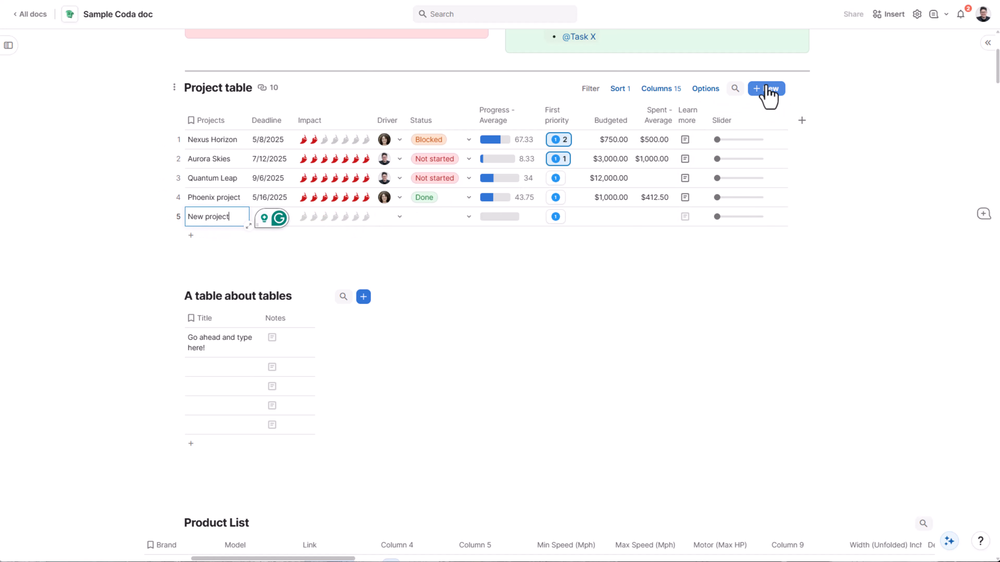
click(819, 100)
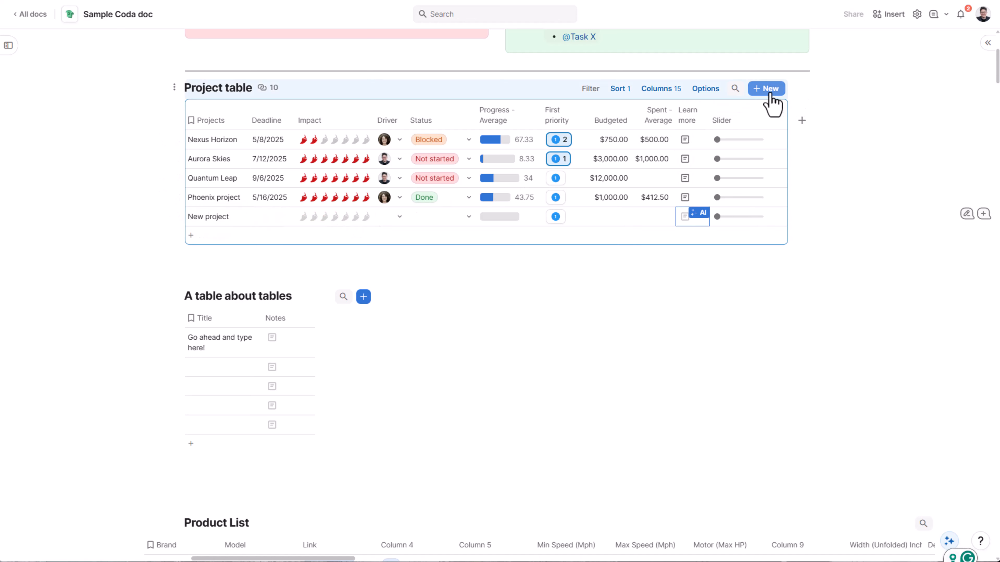
Step: Give the New project row a 5/15/2025 deadline, an impact of four peppers, a driver and the Not started status
click(264, 220)
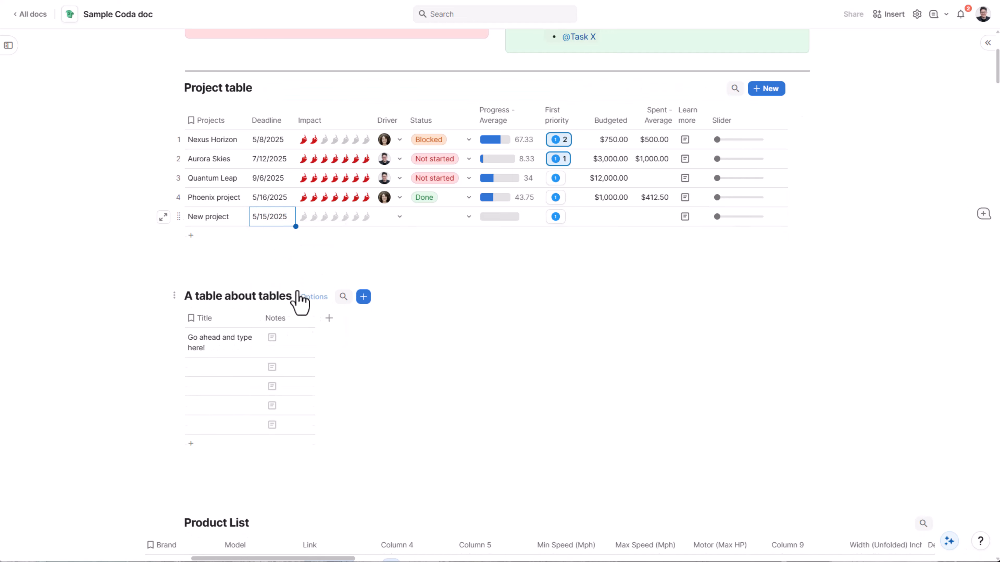
click(334, 217)
click(393, 219)
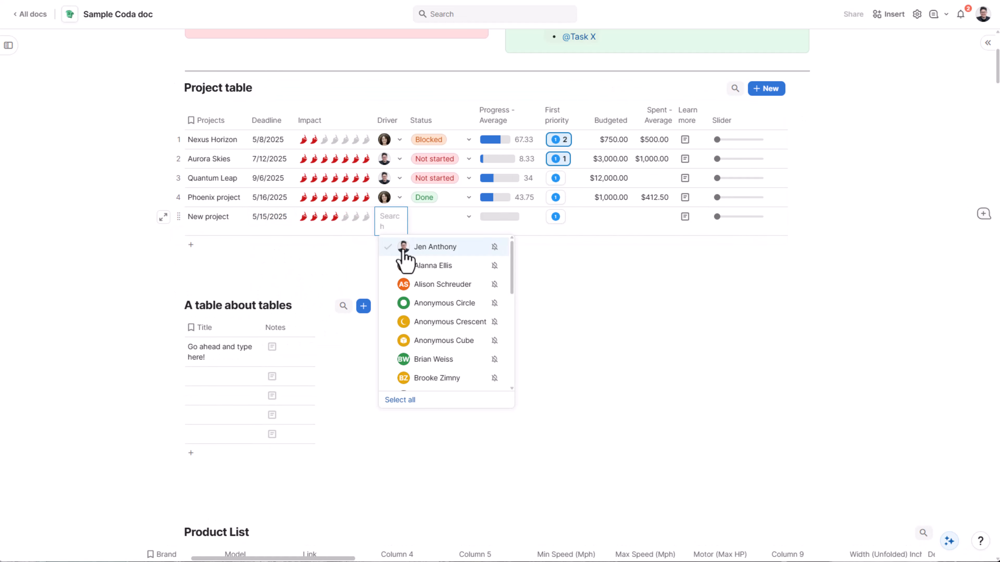
click(443, 230)
click(444, 223)
click(438, 253)
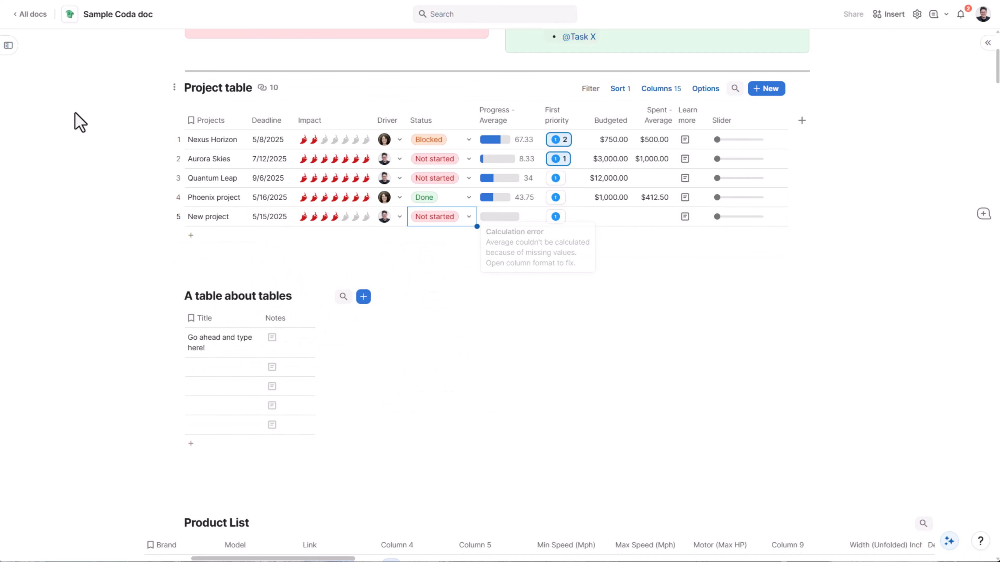
Step: Switch to the Tables displays page and collapse the page list
click(9, 45)
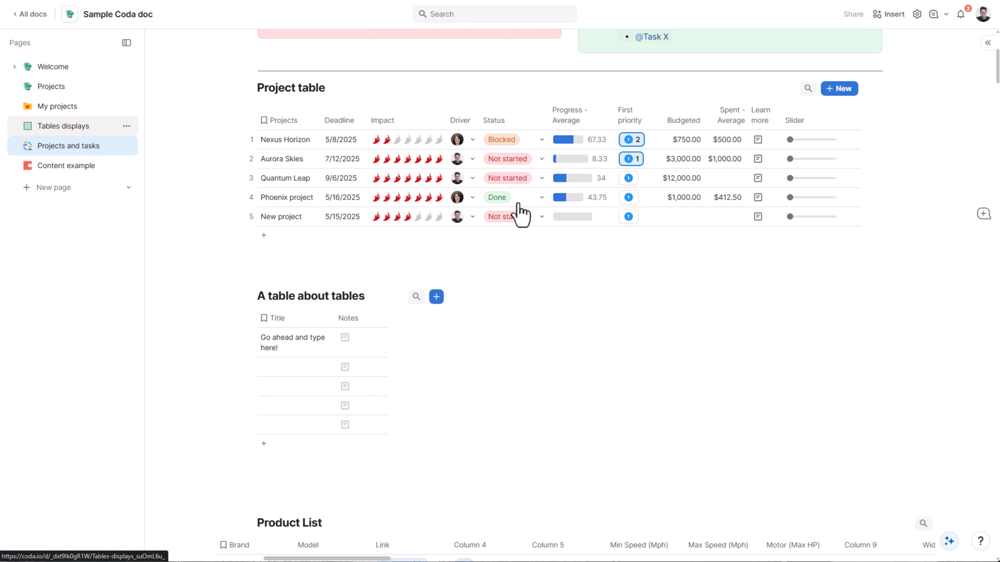
click(63, 126)
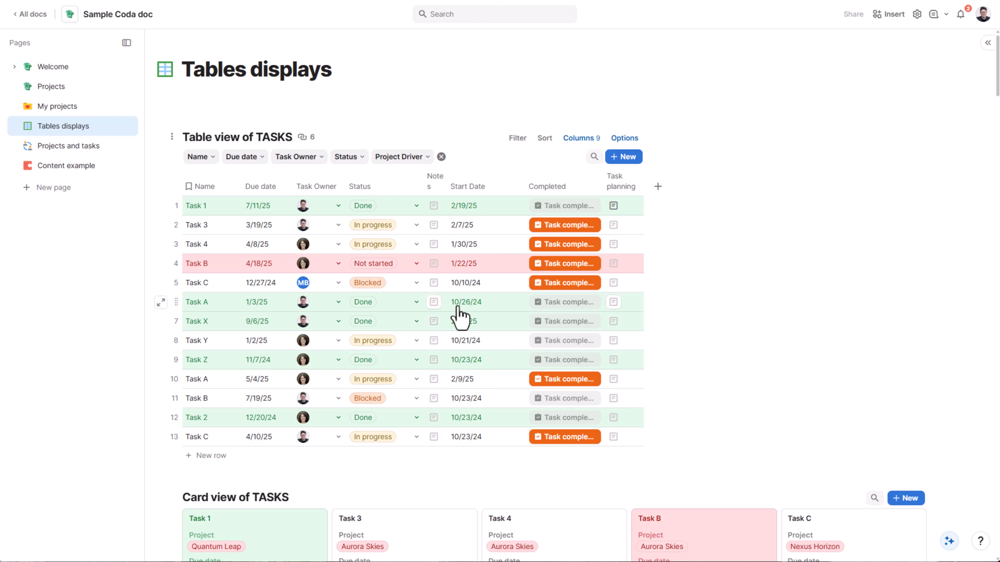
click(127, 43)
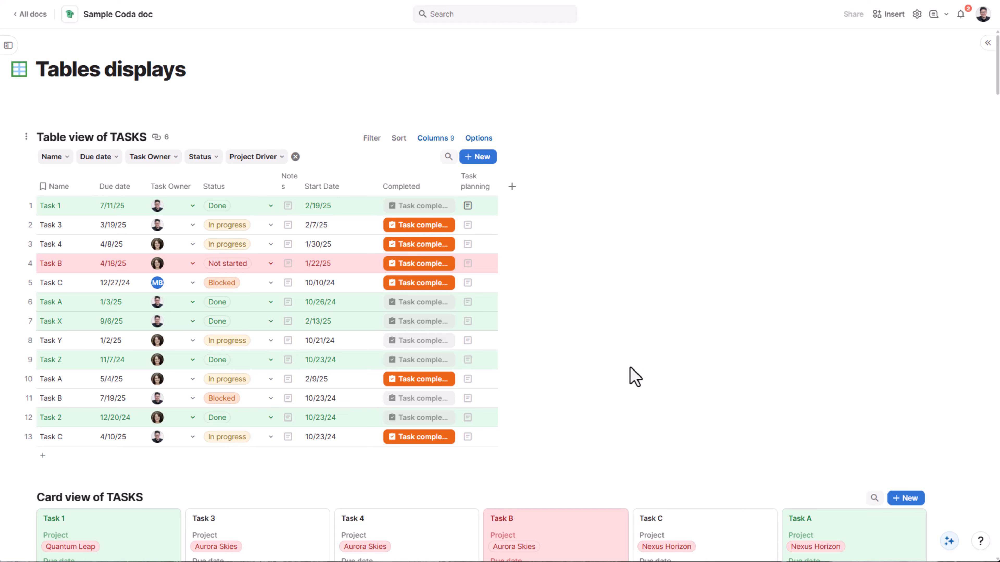
Step: Examine the card, timeline and chart views of TASKS, moving the timeline back to April 2025
scroll(634, 377, down, 5)
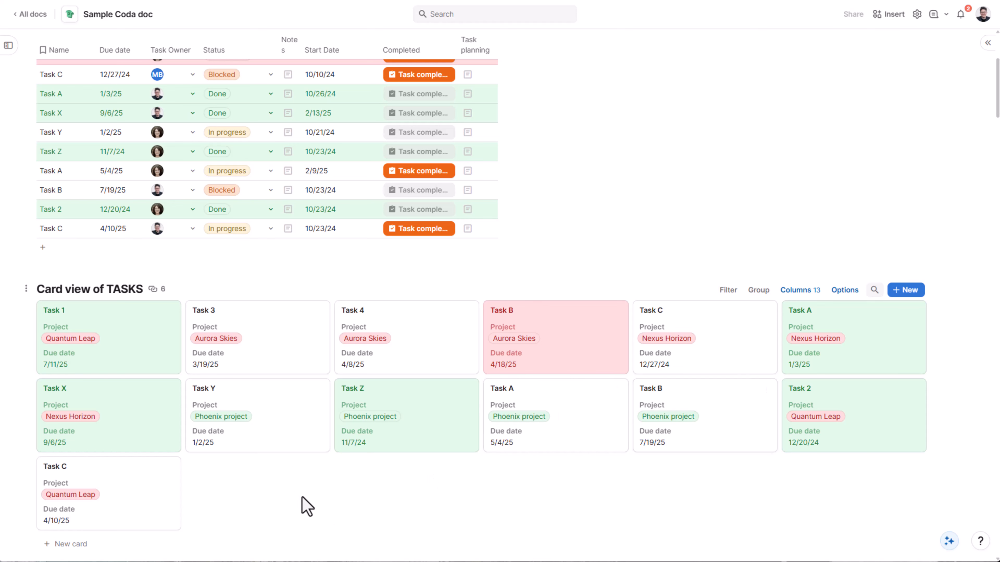
scroll(649, 357, down, 13)
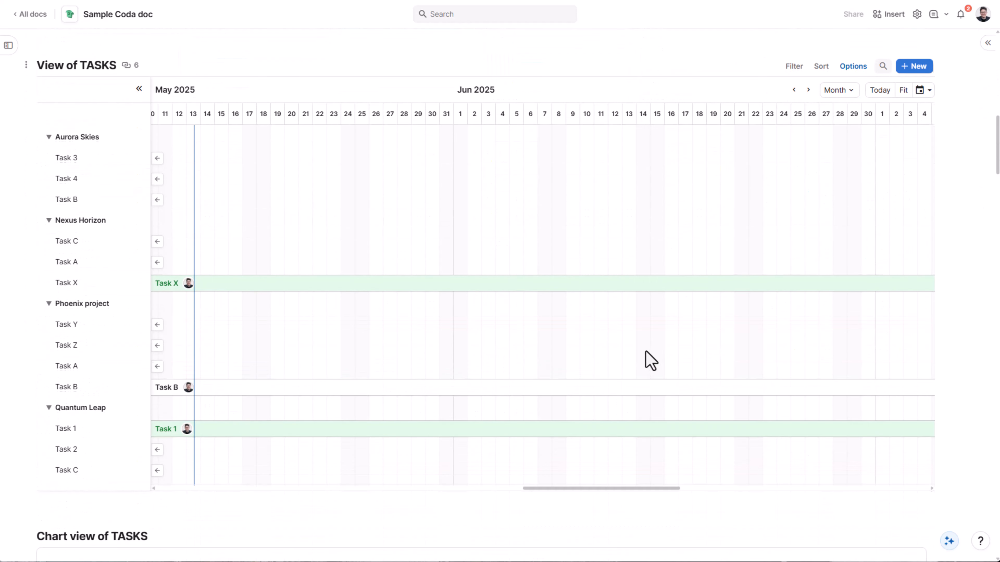
drag(596, 488, 413, 494)
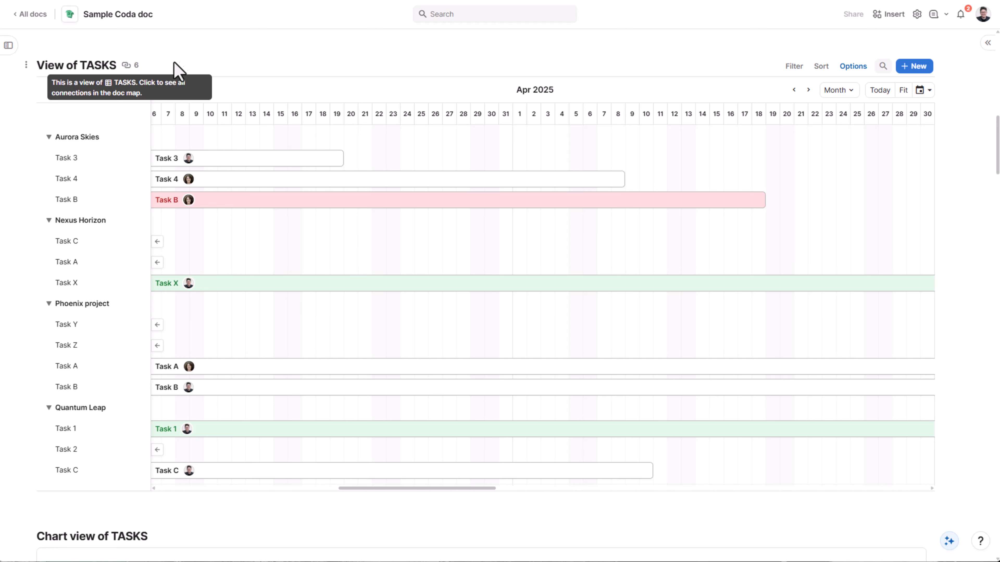
scroll(453, 258, down, 1)
scroll(451, 249, down, 10)
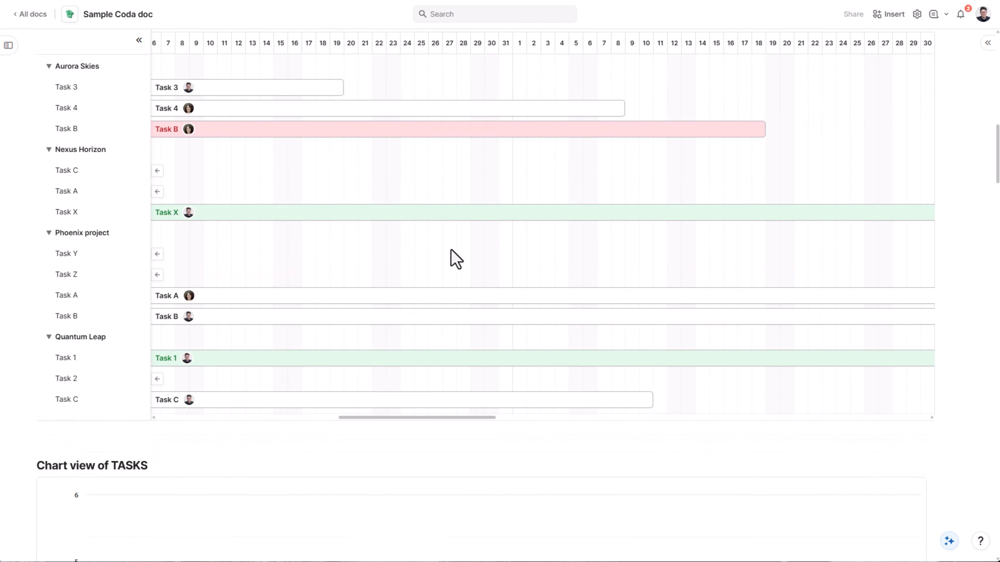
scroll(452, 264, down, 3)
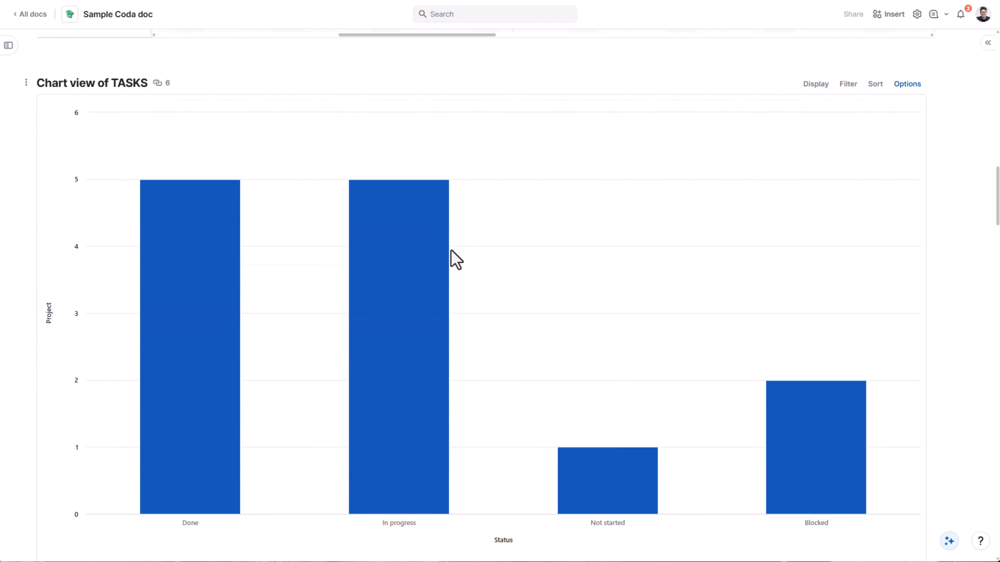
mouse_move(589, 445)
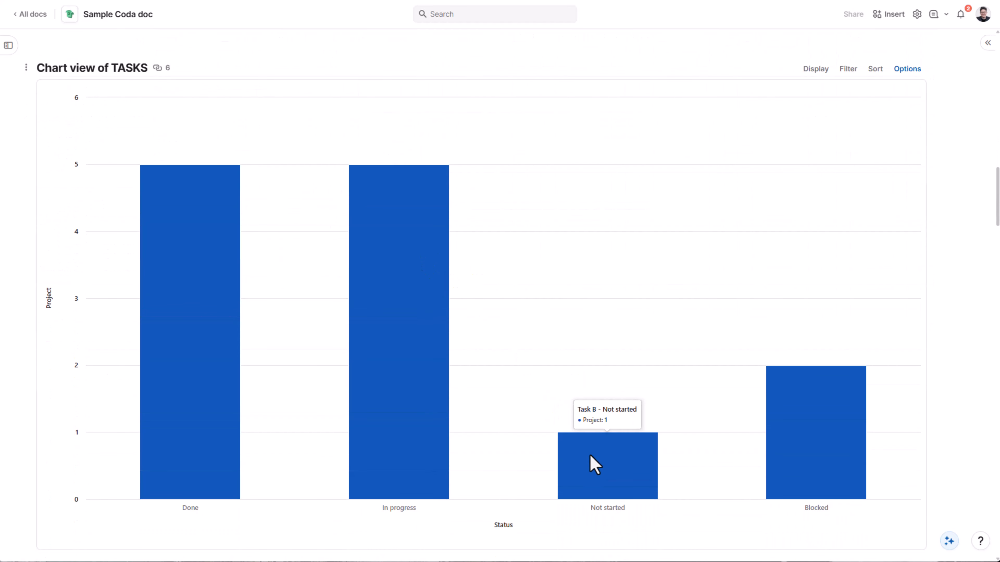
Step: Look through the Aurora Skies project's fields, write-up and related tasks in the Detail view
scroll(589, 453, down, 3)
scroll(589, 437, down, 12)
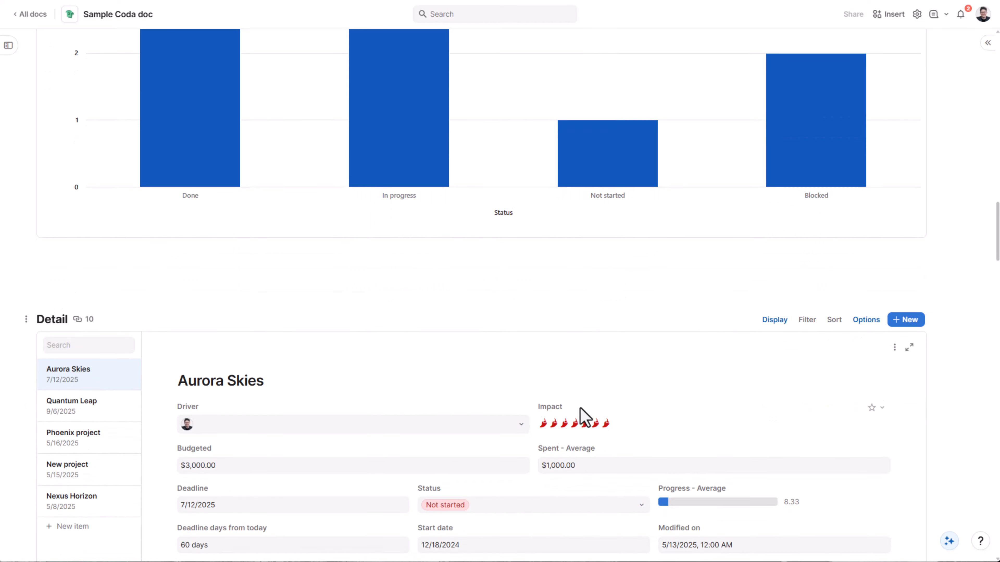
scroll(473, 384, down, 3)
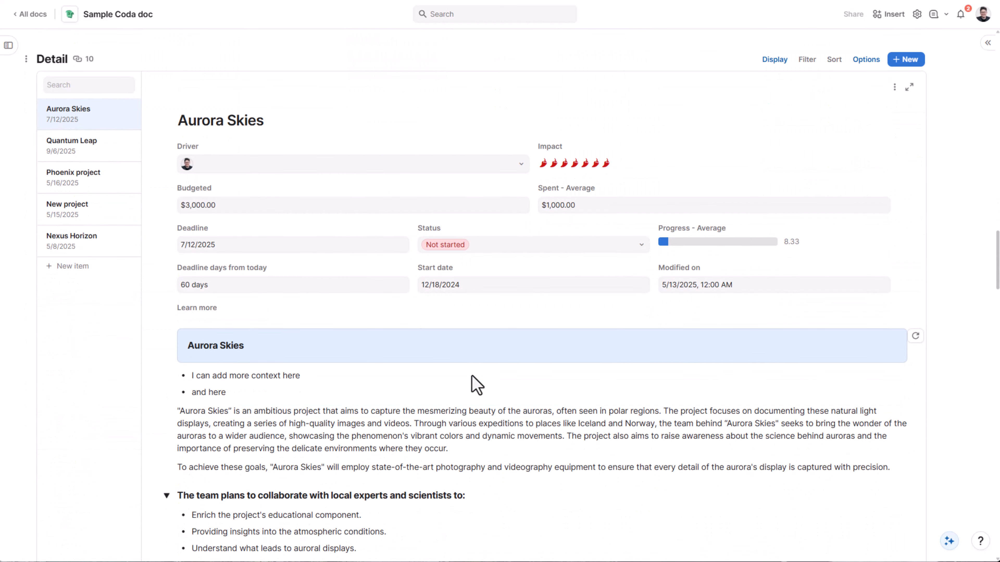
scroll(476, 384, down, 15)
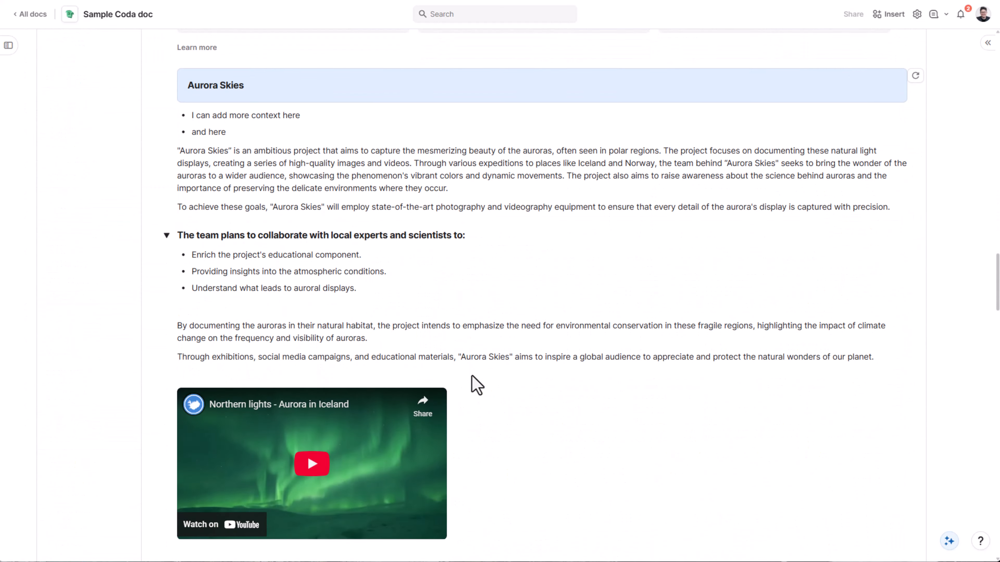
scroll(476, 384, down, 13)
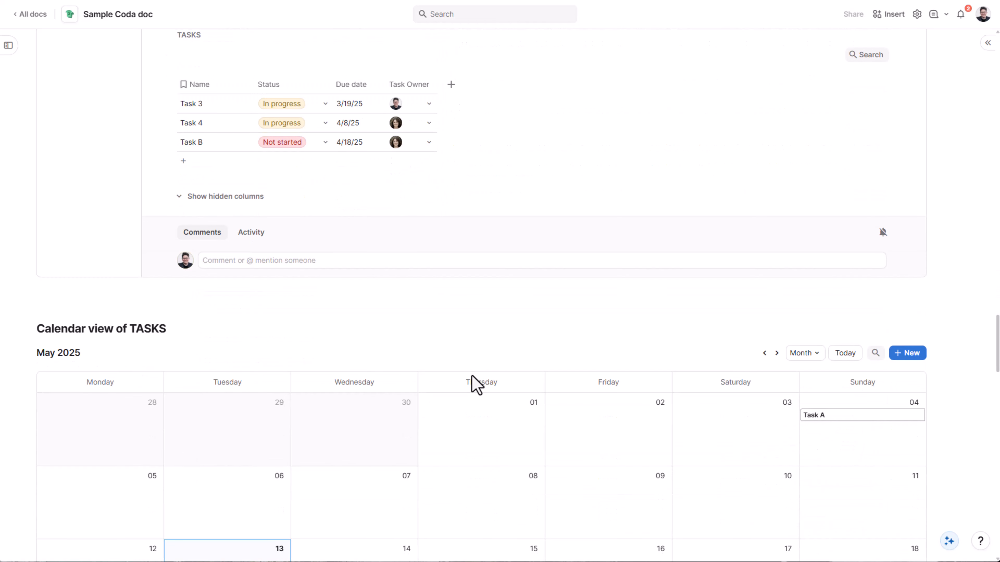
Step: Show April 2025 in the calendar view of TASKS and read the details of Task B on the 18th
scroll(477, 385, down, 3)
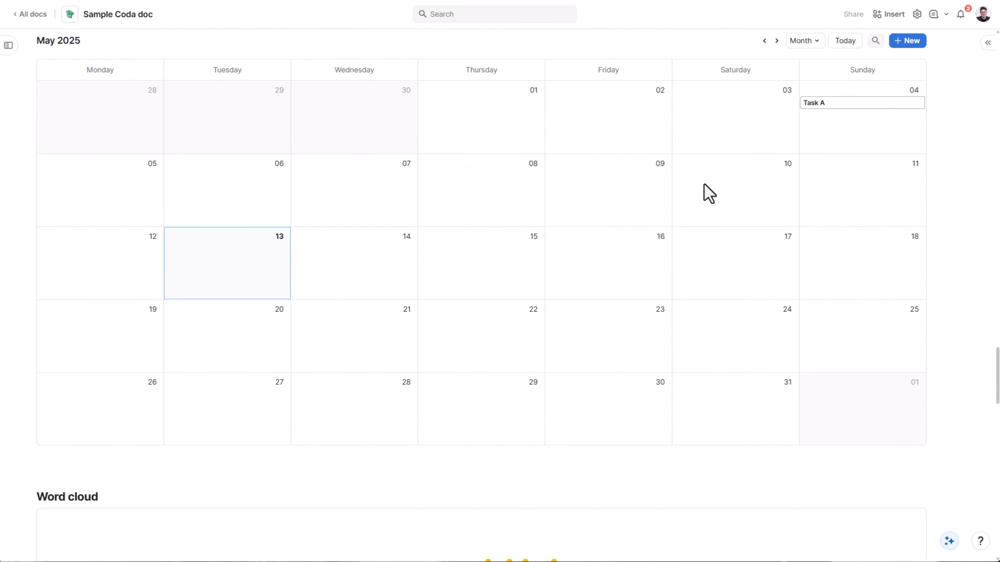
click(764, 41)
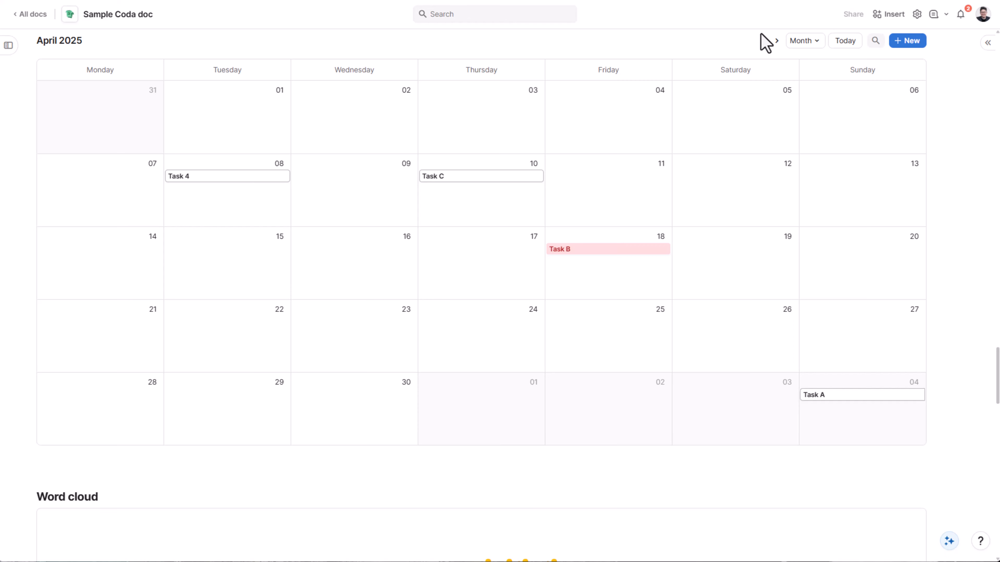
click(627, 250)
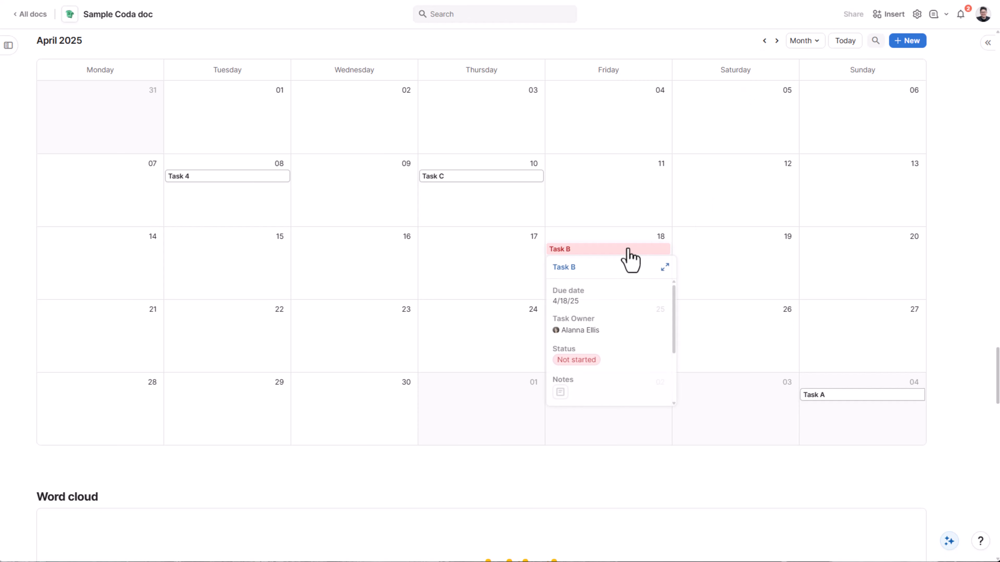
scroll(643, 339, down, 3)
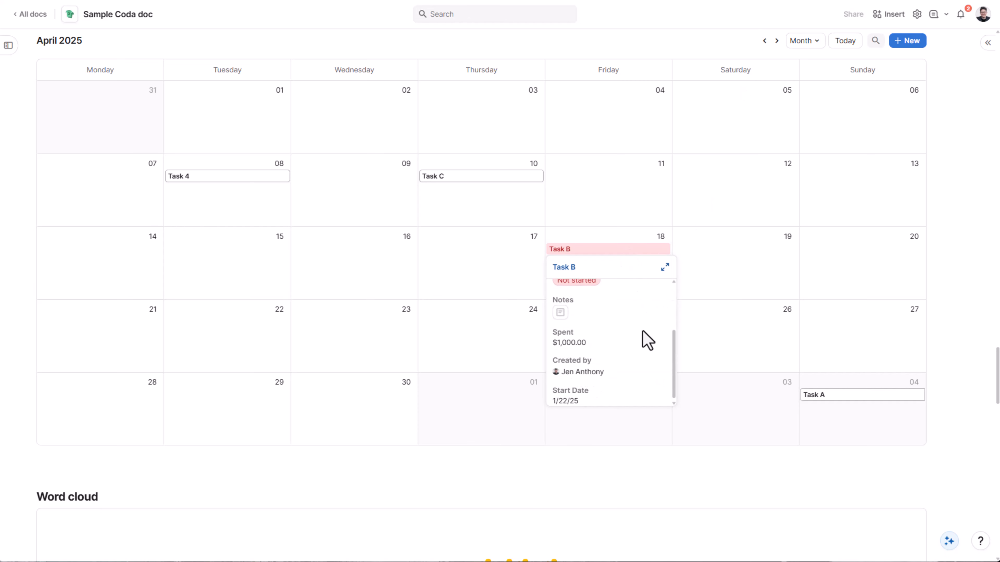
Step: Move the Phoenix project and Quantum Leap cards to In progress on the project board, and bring up the form view
scroll(687, 434, down, 10)
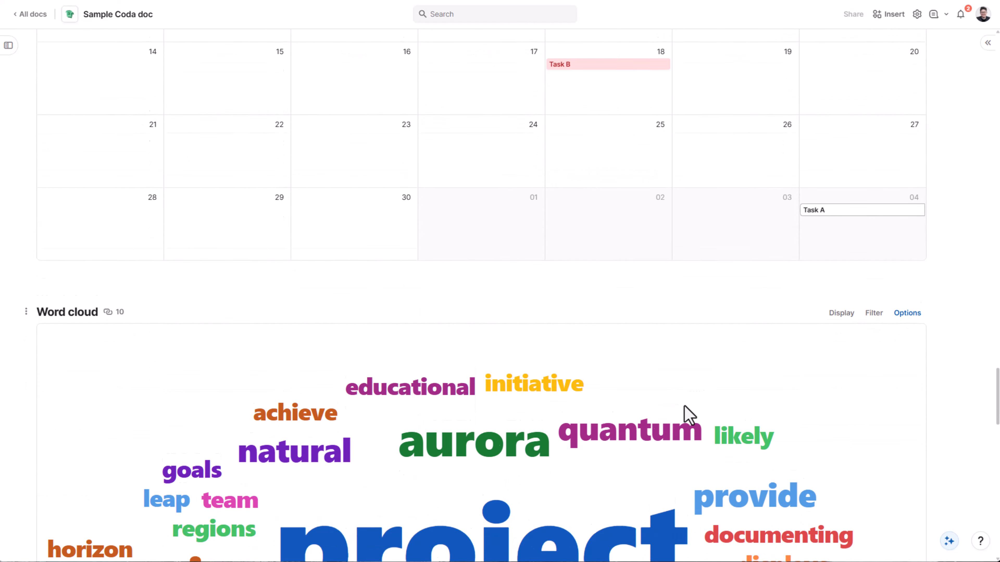
scroll(690, 414, down, 8)
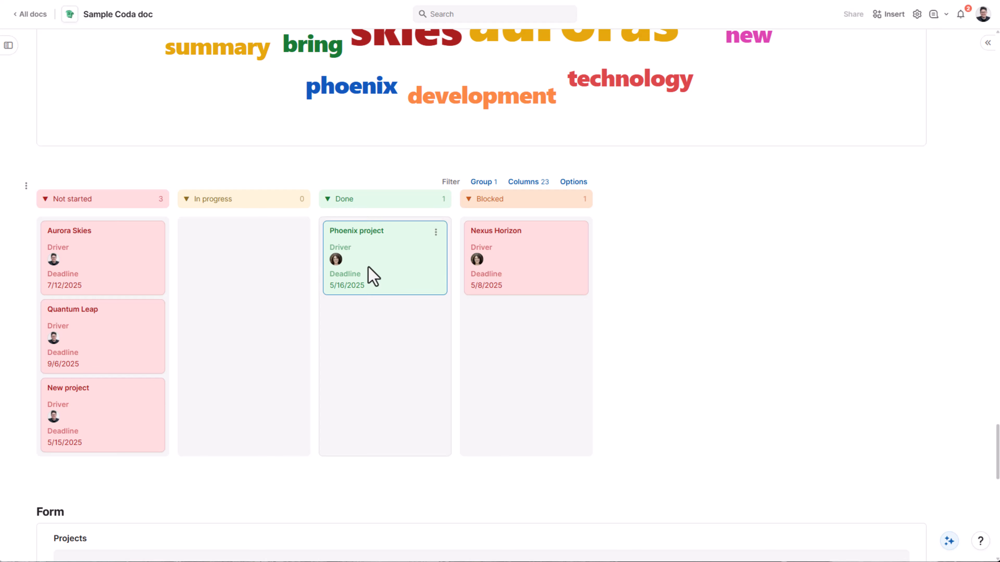
drag(371, 274, 240, 288)
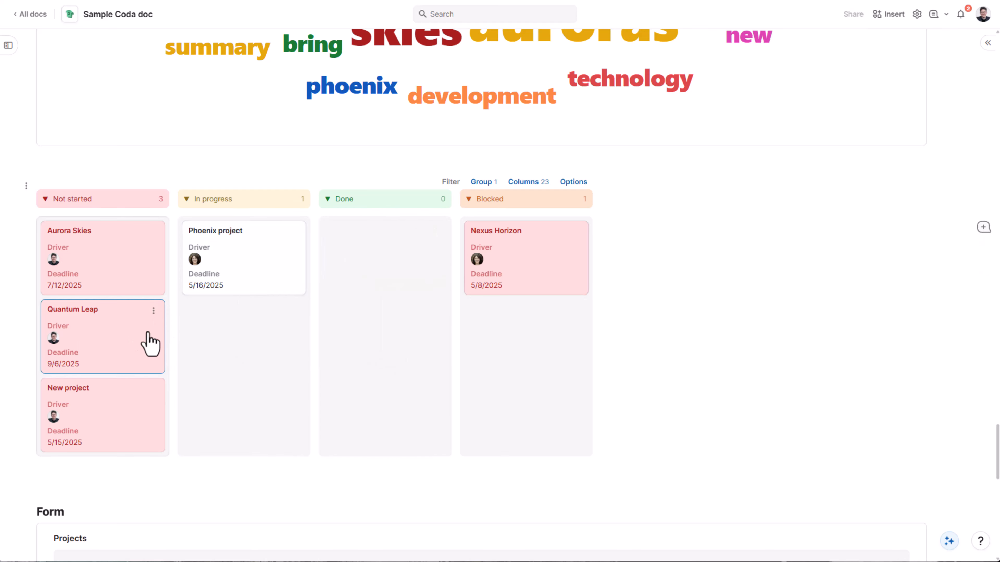
drag(147, 341, 212, 334)
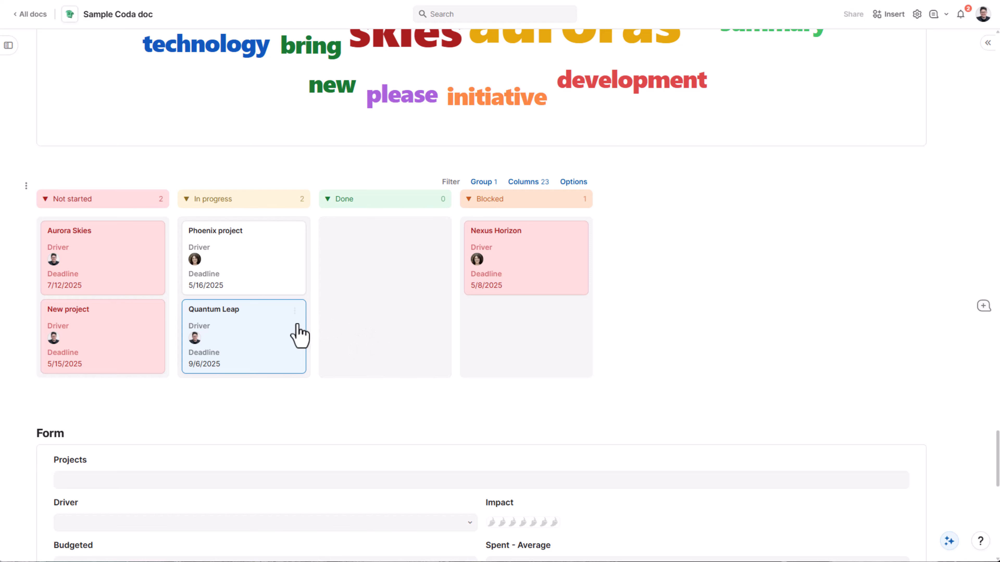
scroll(335, 348, down, 8)
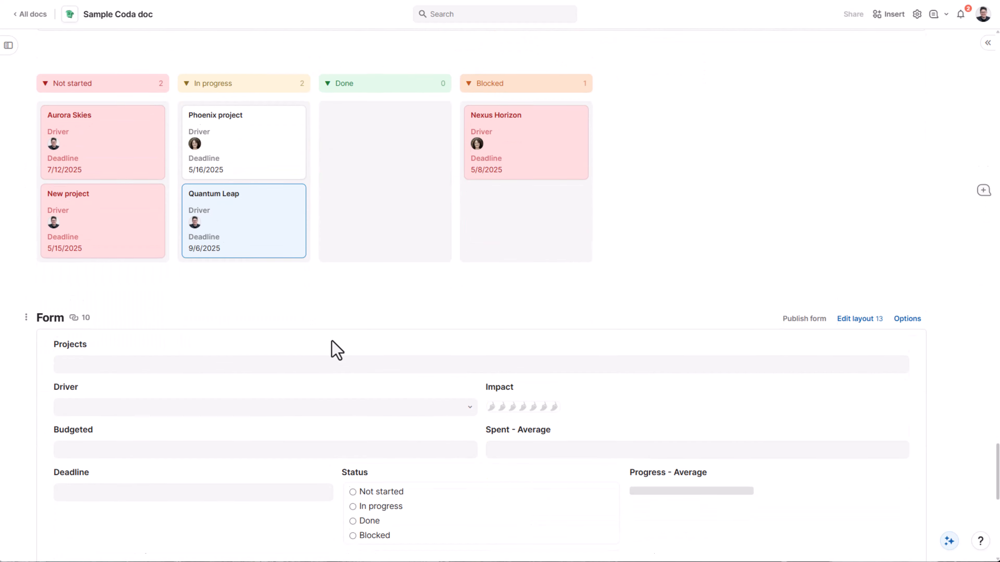
Step: Look over the rest of the form view and set Task 1's status to Done in the table view of TASKS
scroll(335, 349, down, 3)
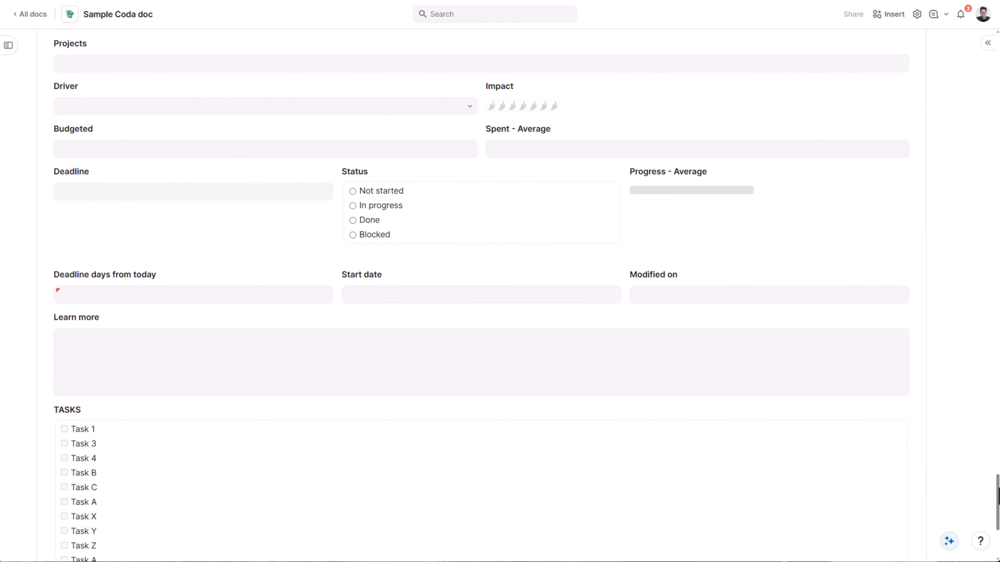
drag(998, 497, 997, 78)
scroll(425, 89, up, 2)
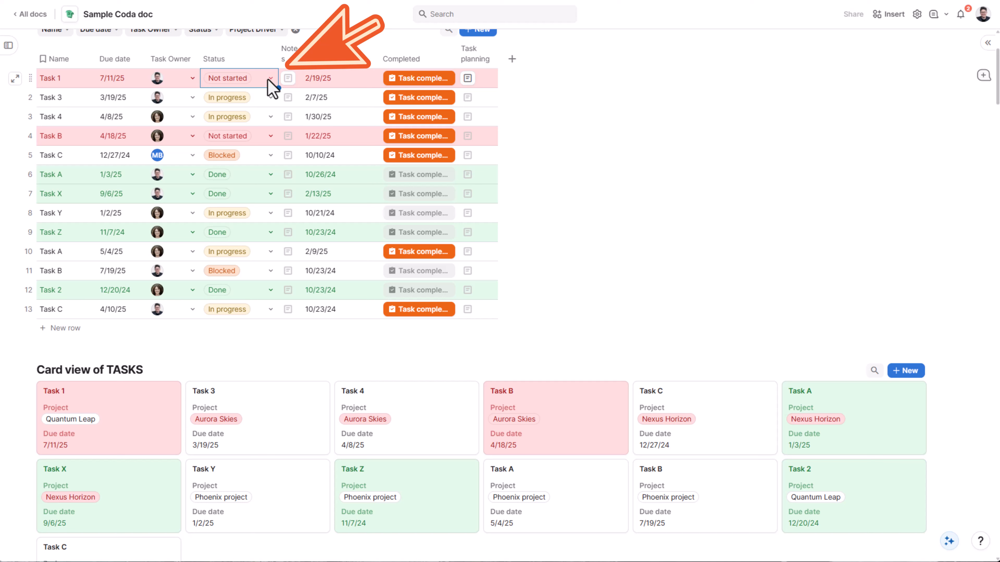
click(269, 78)
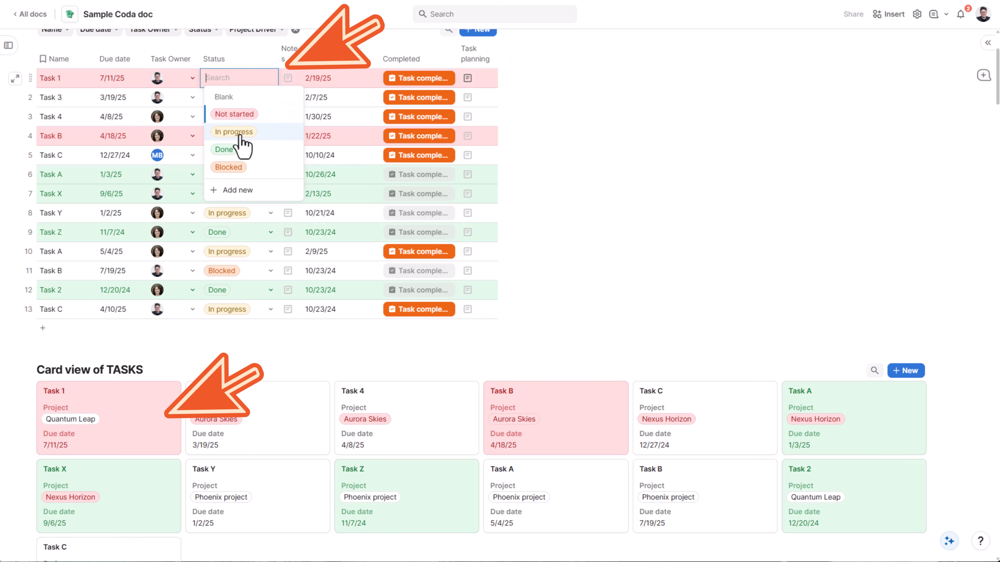
click(225, 150)
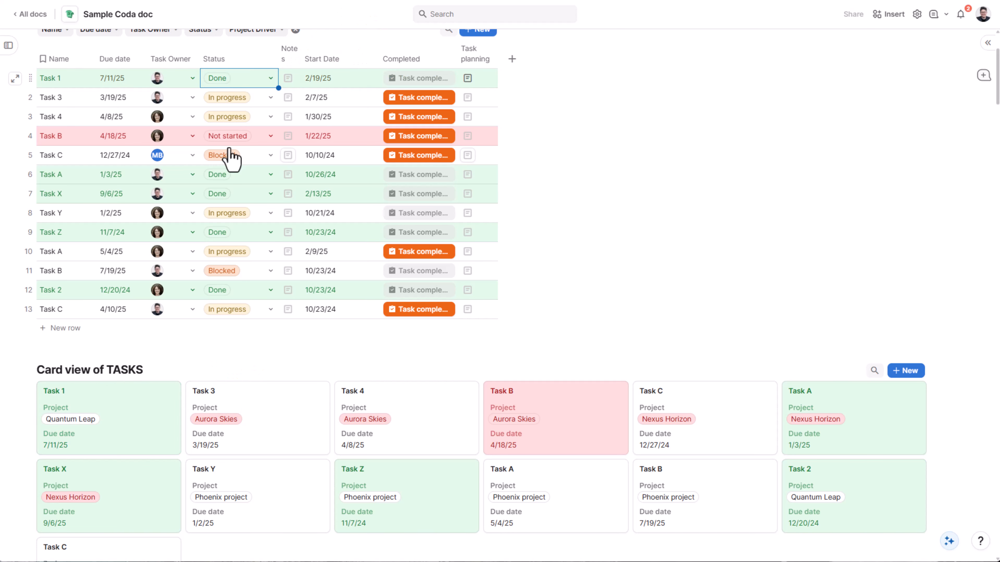
Step: Shorten Task B's bar in the timeline to end on April 12, 2025, and check its due date in the card and table views
scroll(531, 348, down, 8)
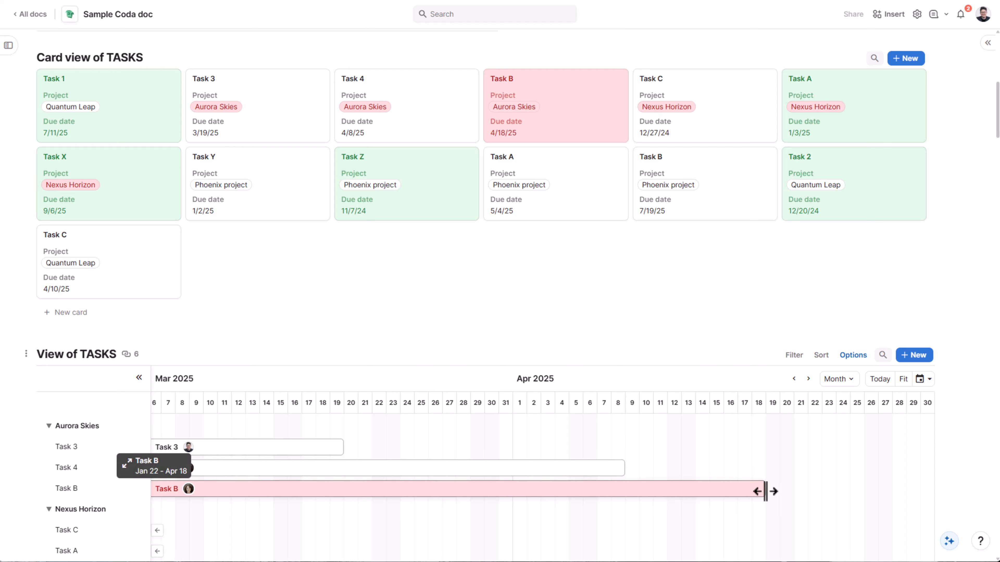
drag(765, 491, 614, 492)
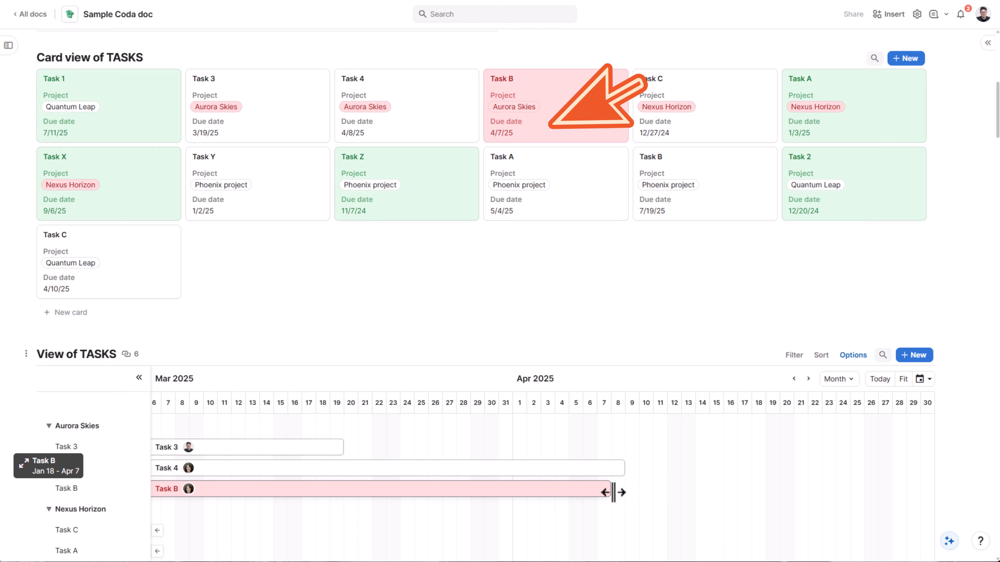
drag(613, 492, 677, 492)
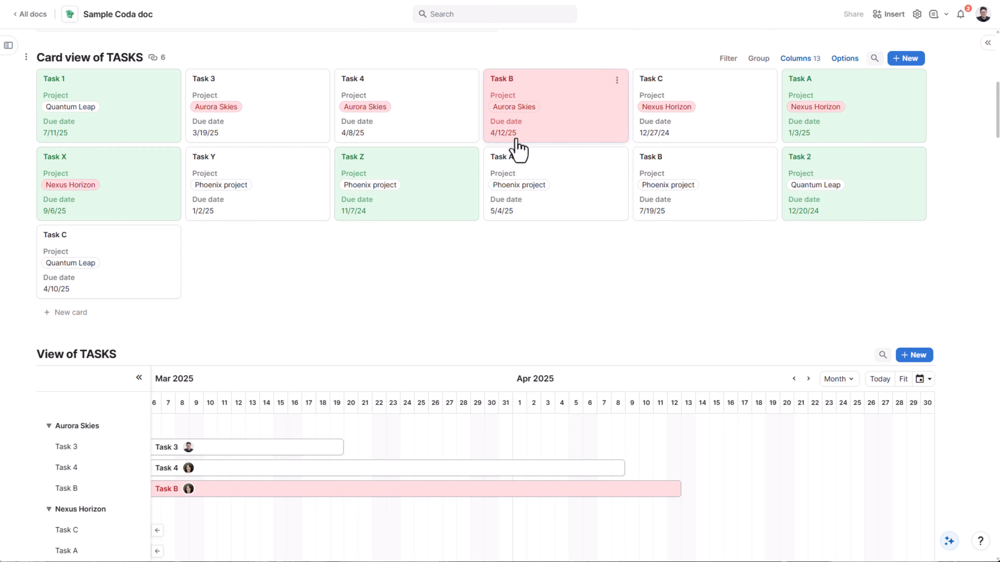
scroll(540, 220, up, 5)
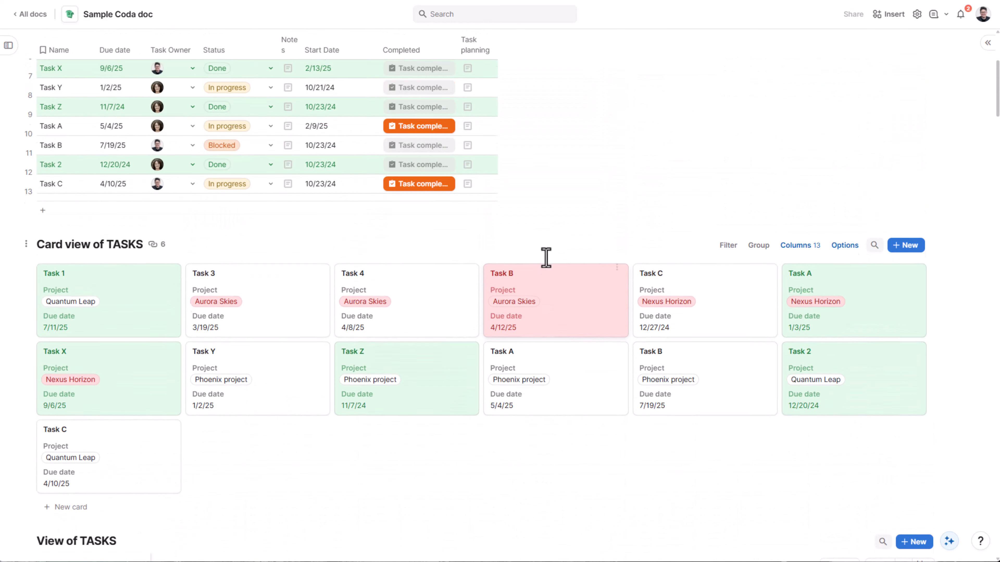
scroll(553, 272, up, 3)
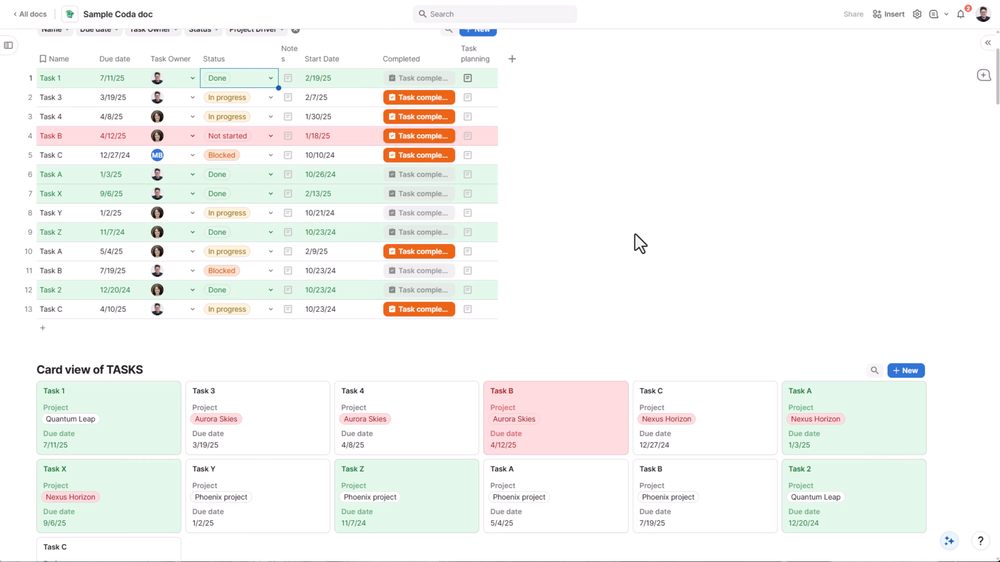
scroll(635, 235, up, 2)
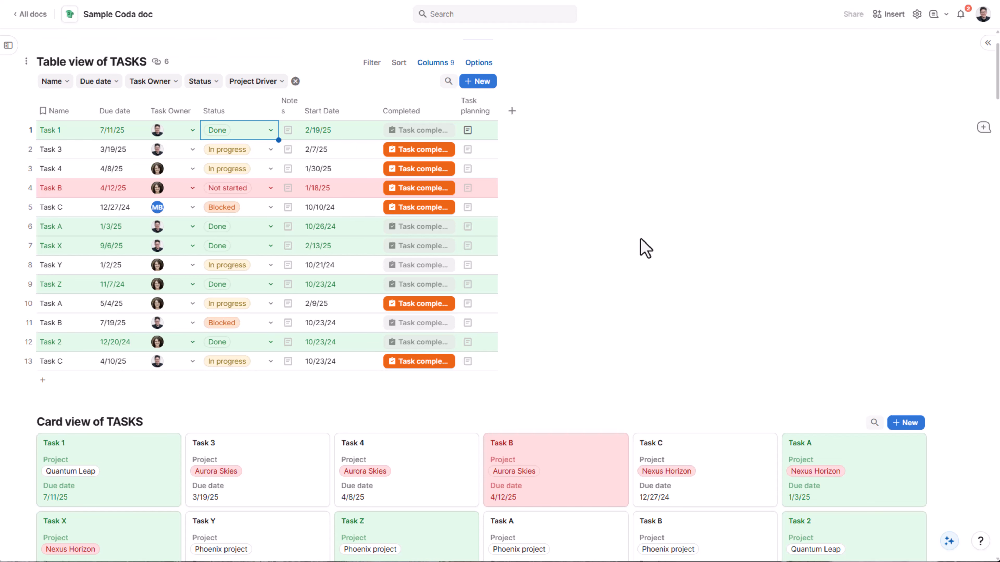
Step: Show the Progress column on the cards in the card view of TASKS
scroll(642, 250, down, 2)
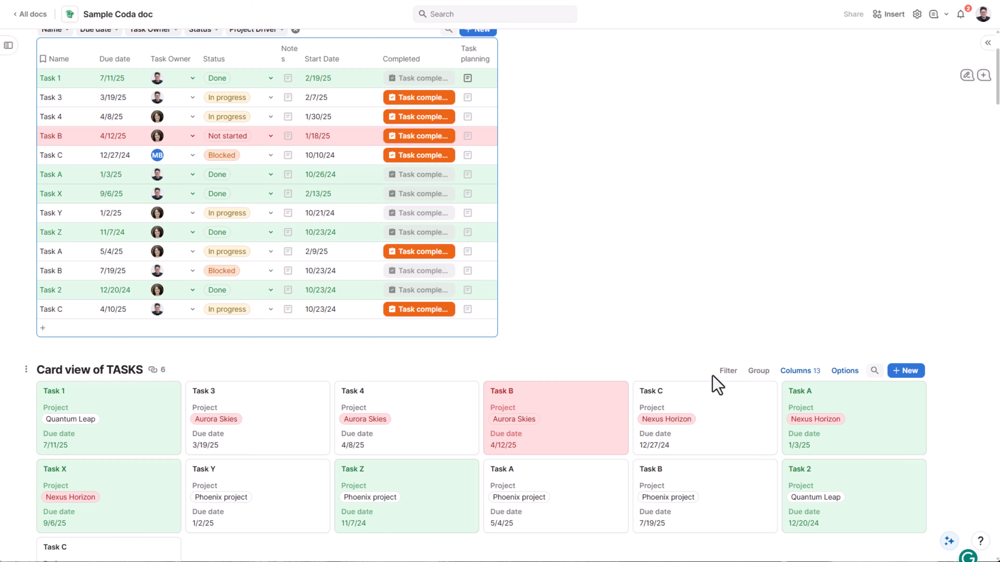
click(839, 377)
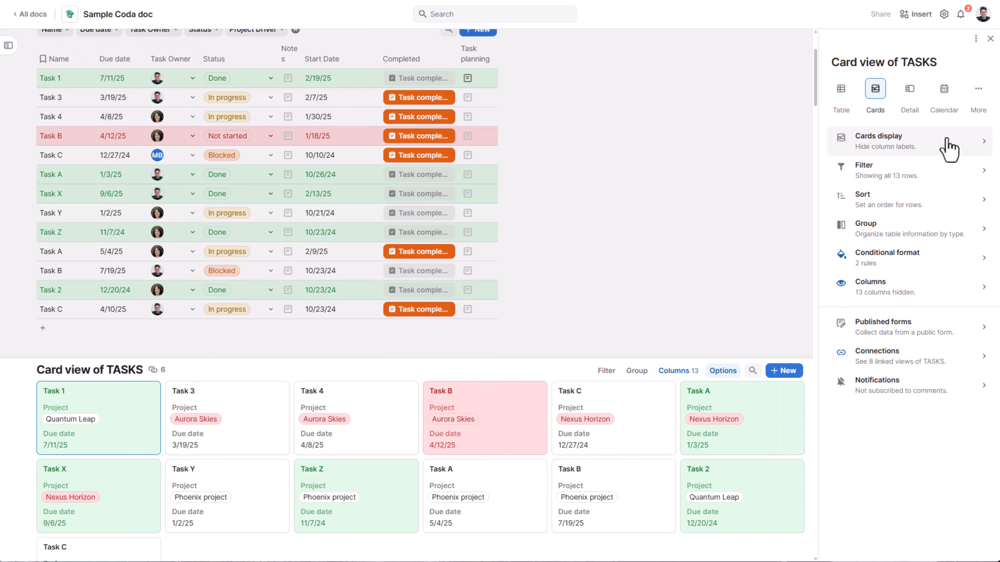
click(977, 95)
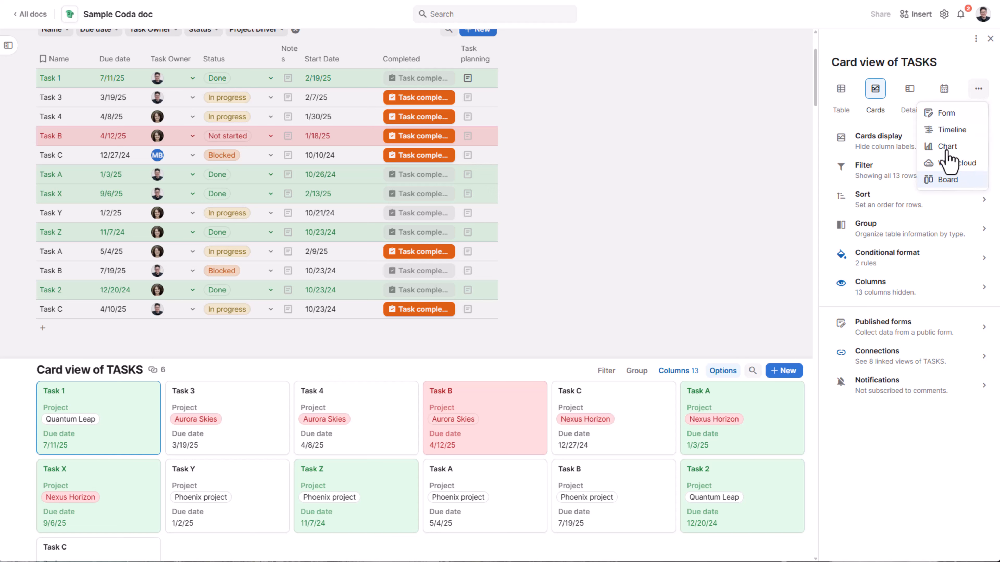
click(946, 149)
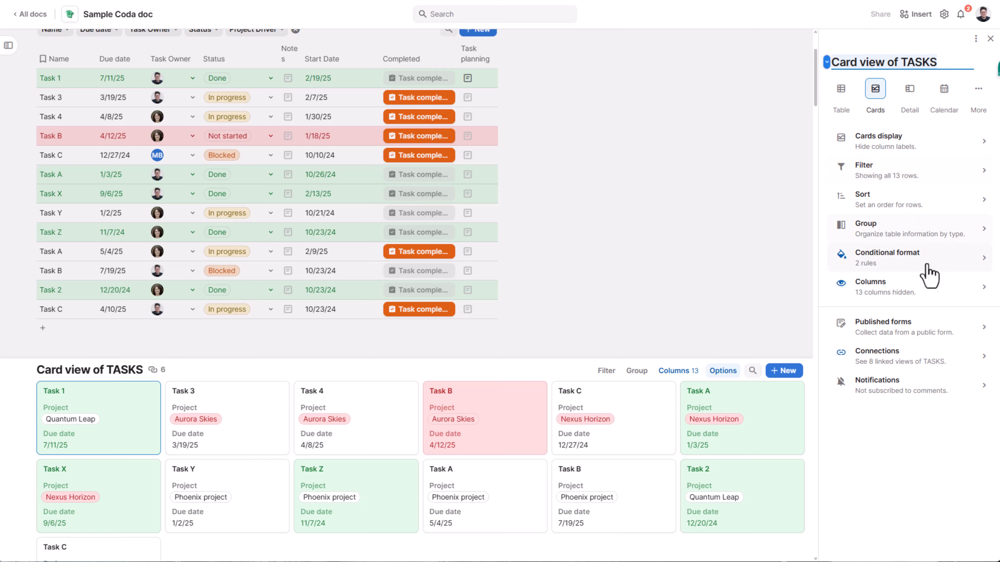
click(920, 291)
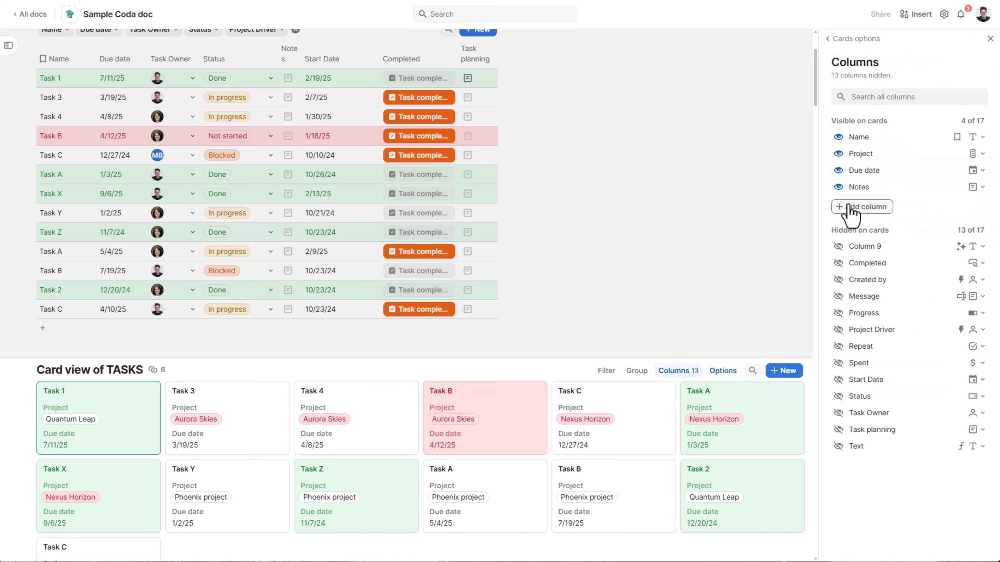
click(838, 313)
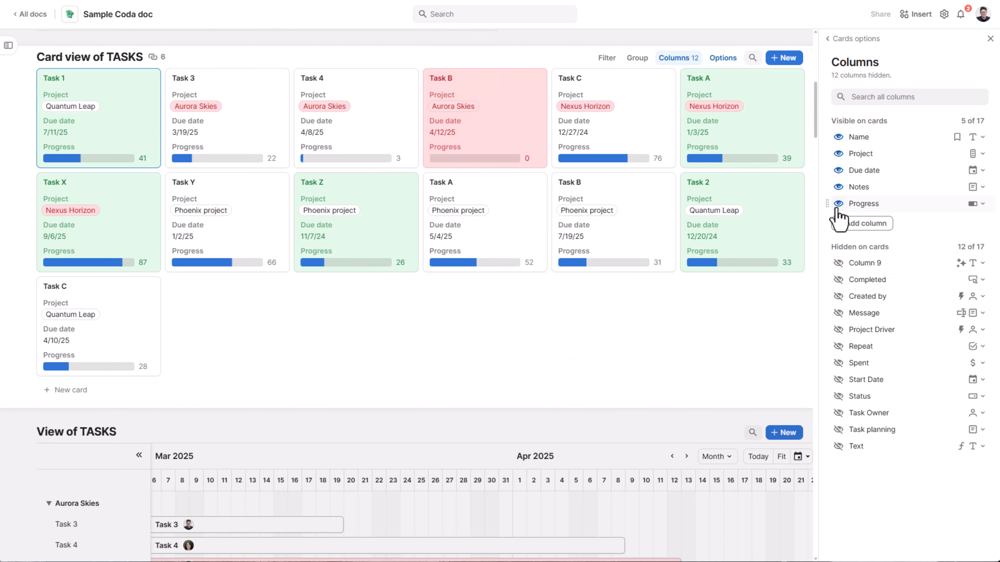
click(834, 39)
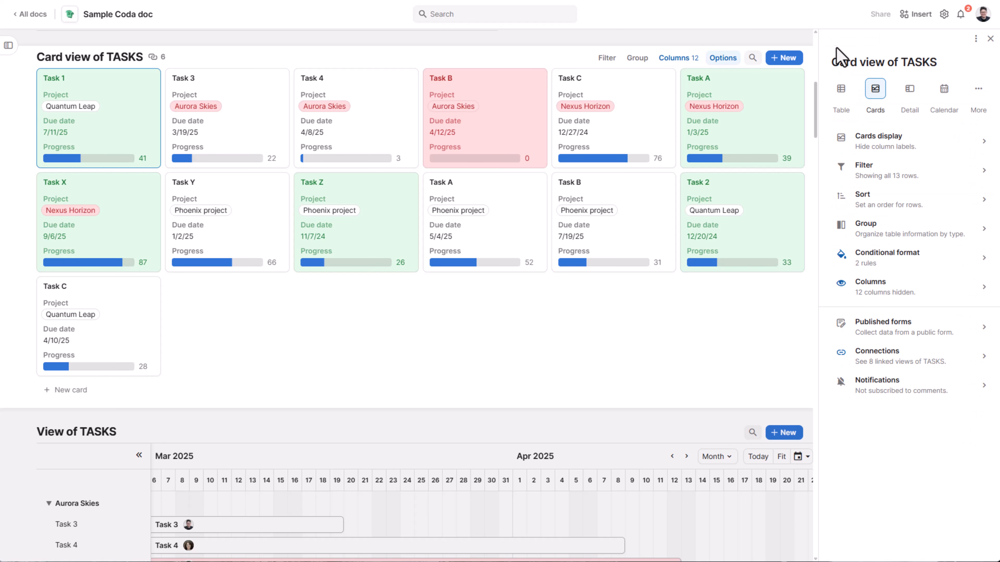
Step: Look at the card view's filter settings, and group its cards by Project with the groups placed at the top
click(879, 175)
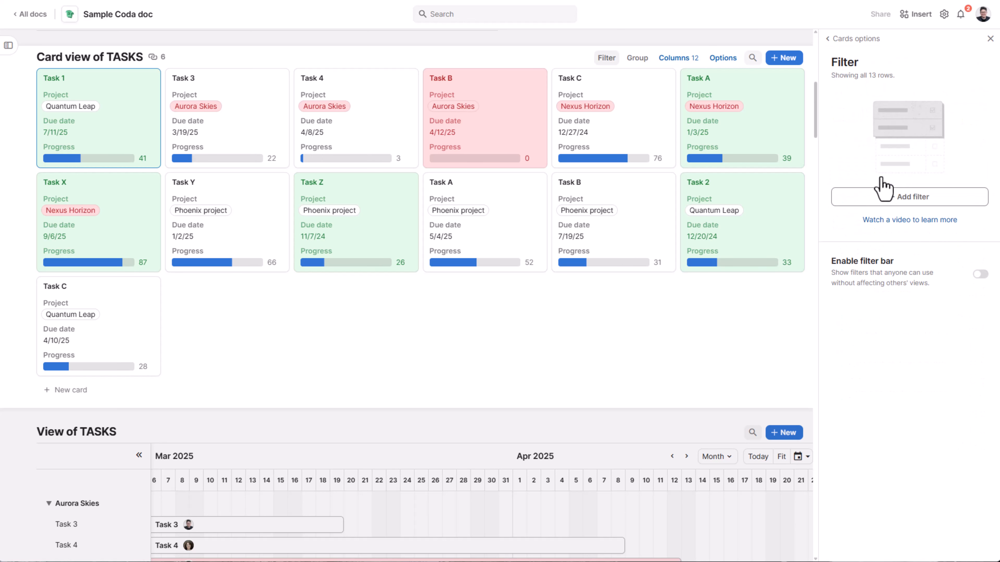
click(856, 39)
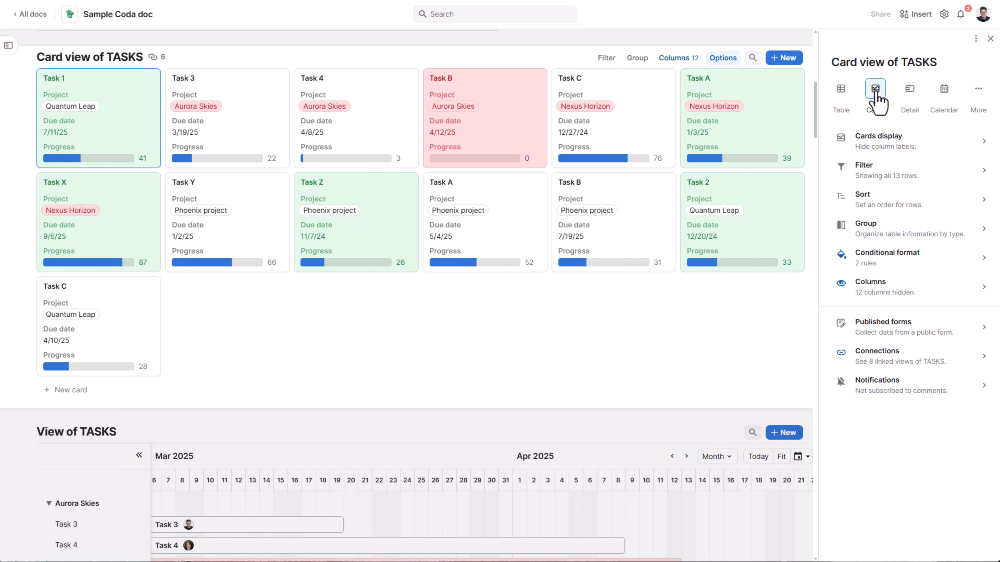
click(908, 237)
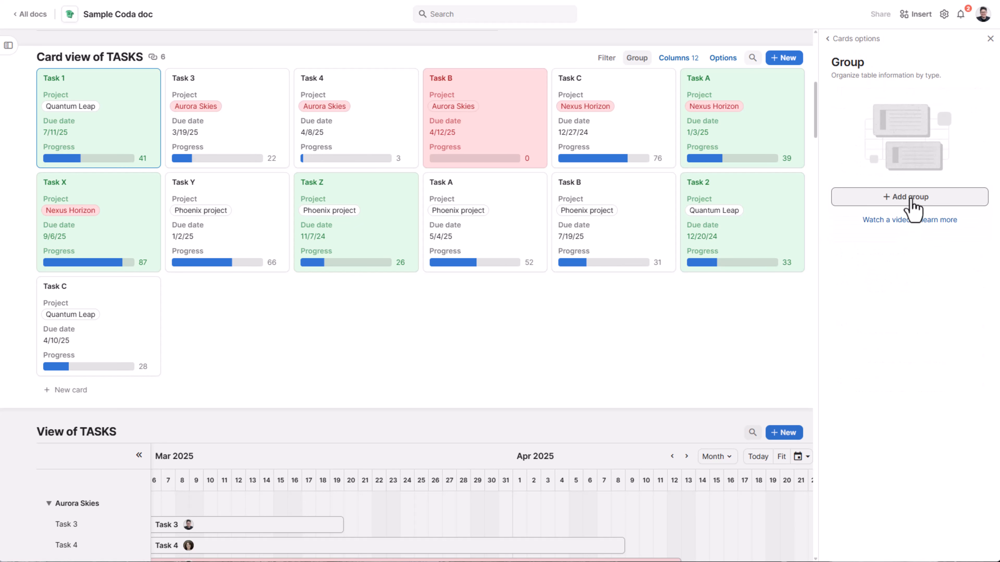
click(919, 199)
click(898, 258)
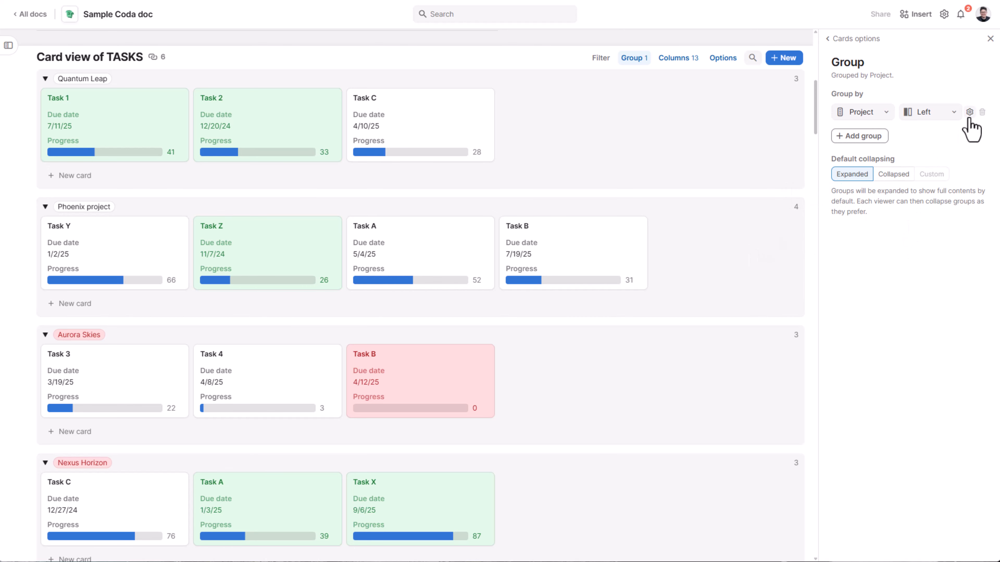
click(947, 114)
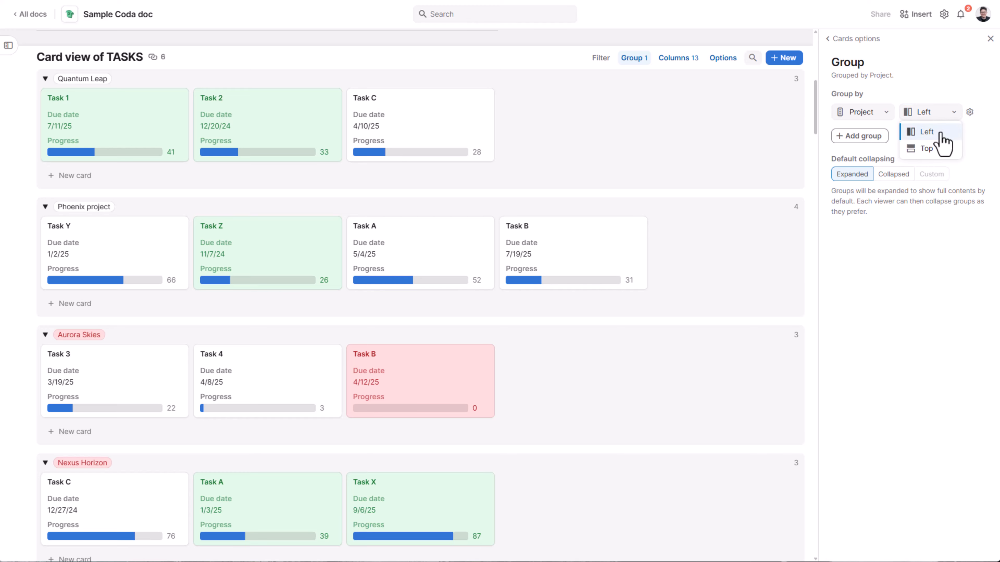
click(928, 148)
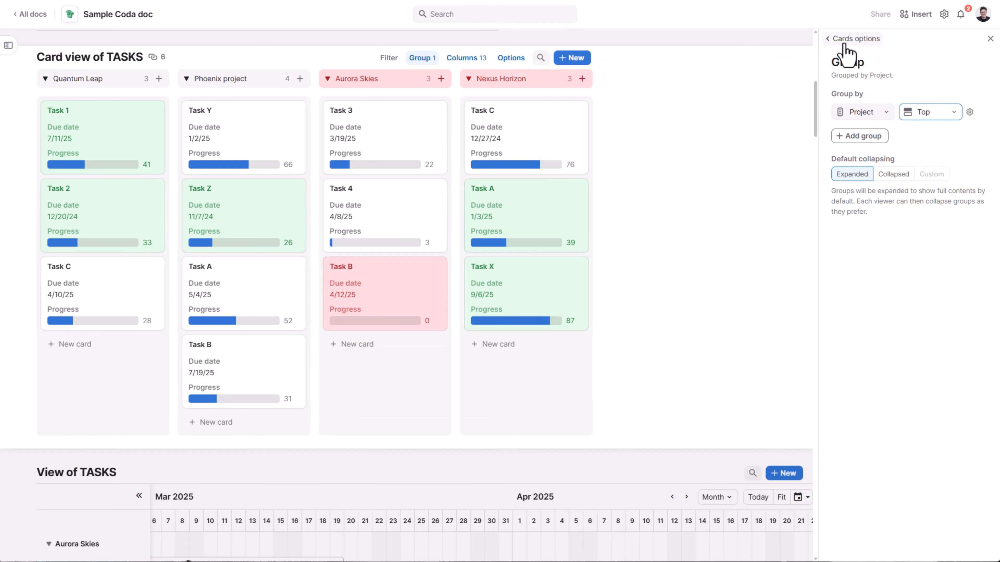
click(990, 39)
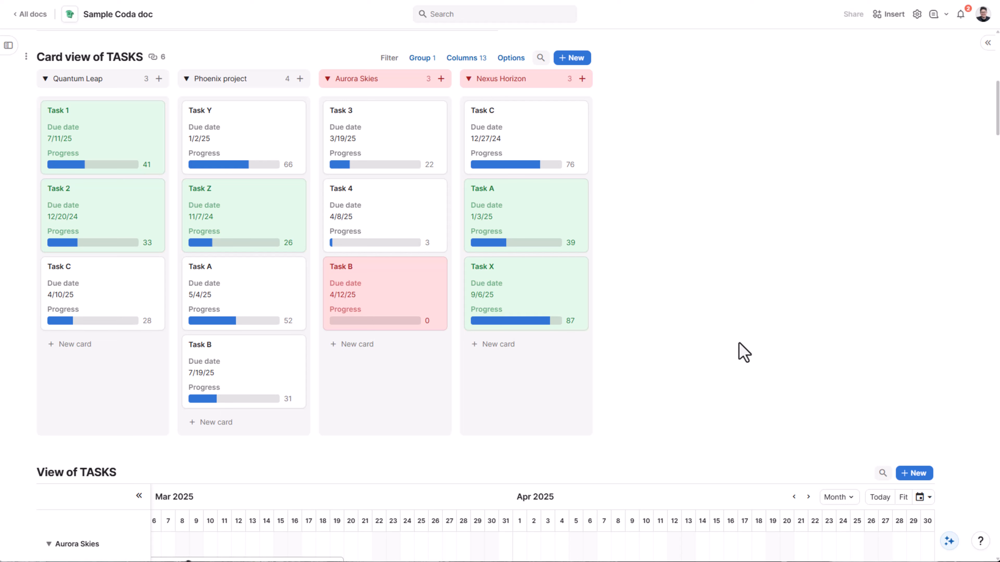
Step: Create a new connected view from the table view of TASKS and look it over
scroll(660, 371, up, 1)
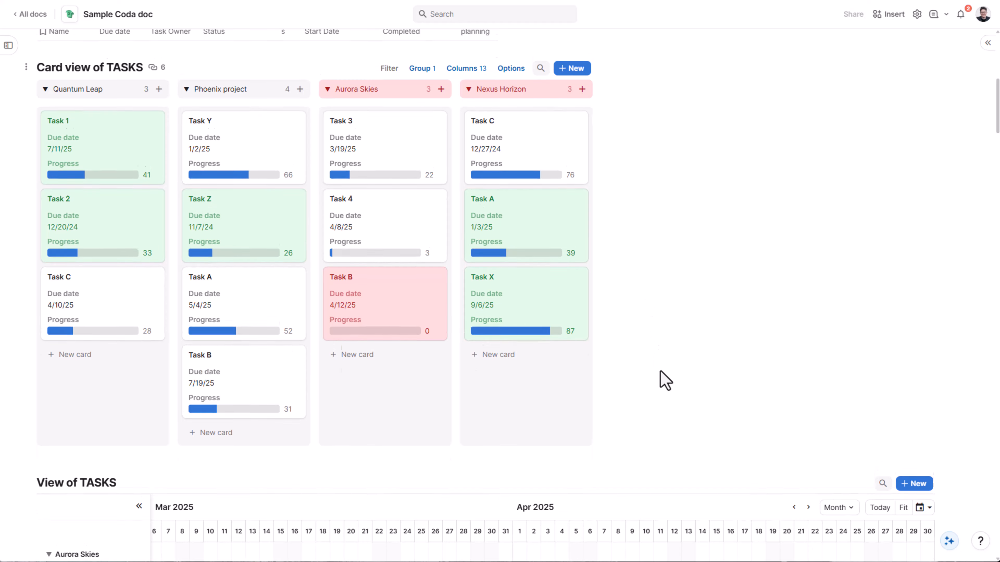
scroll(663, 319, up, 8)
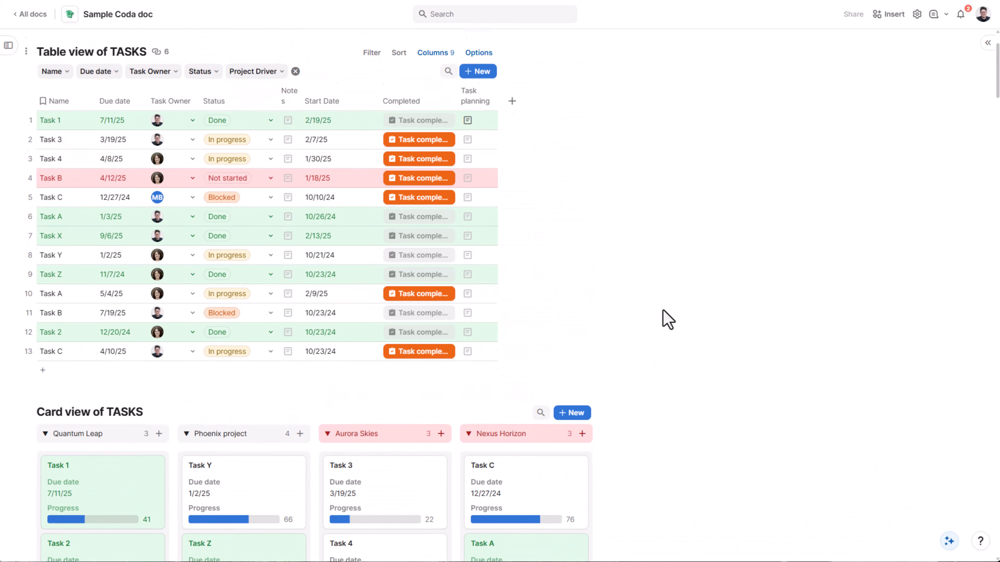
scroll(668, 320, up, 1)
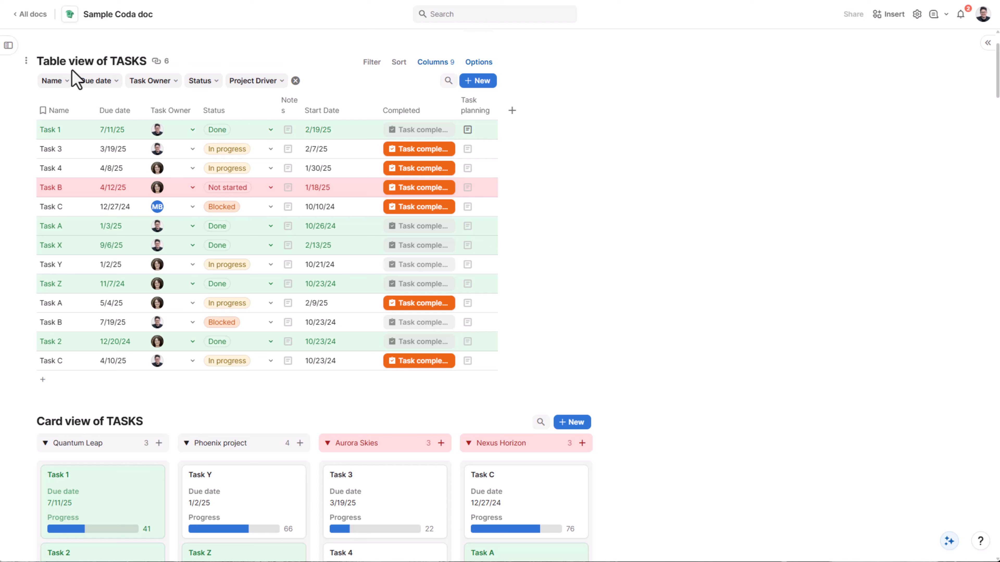
click(25, 60)
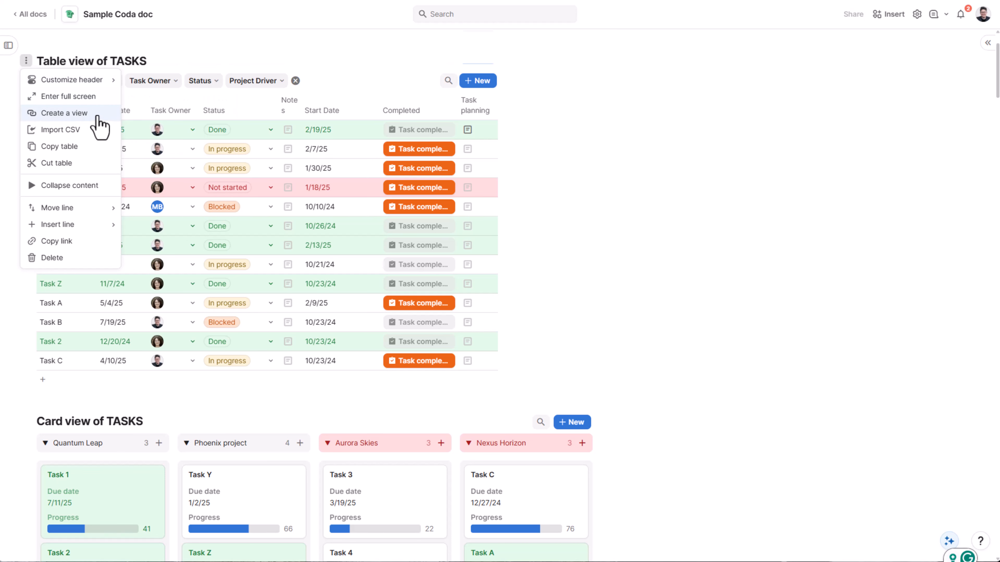
click(64, 113)
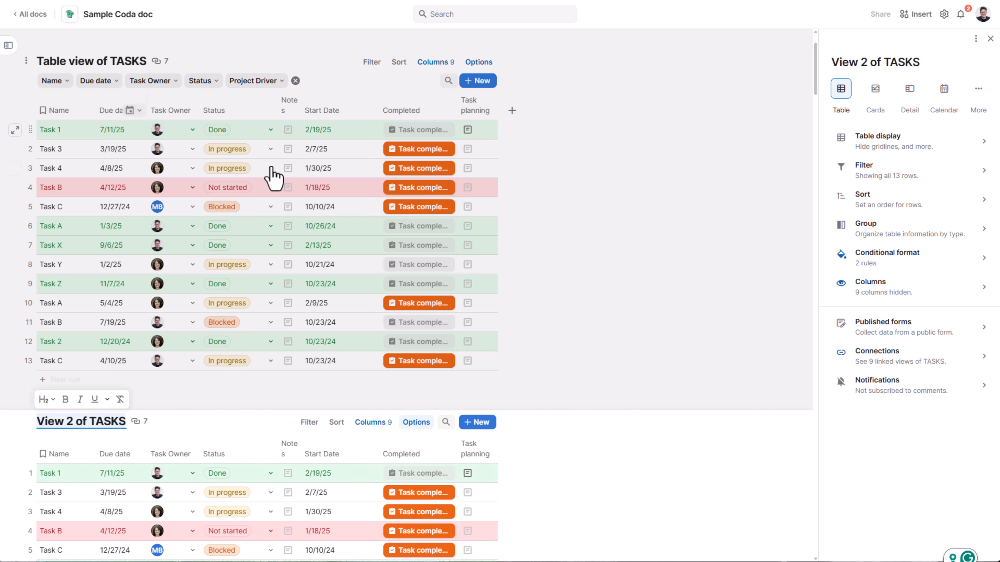
scroll(676, 276, down, 1)
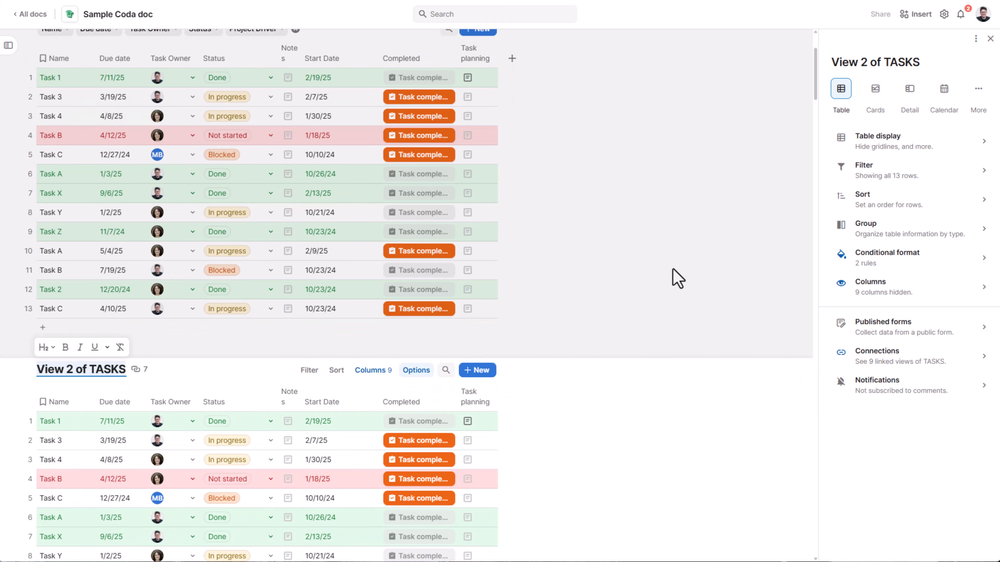
scroll(670, 259, down, 1)
scroll(669, 259, up, 1)
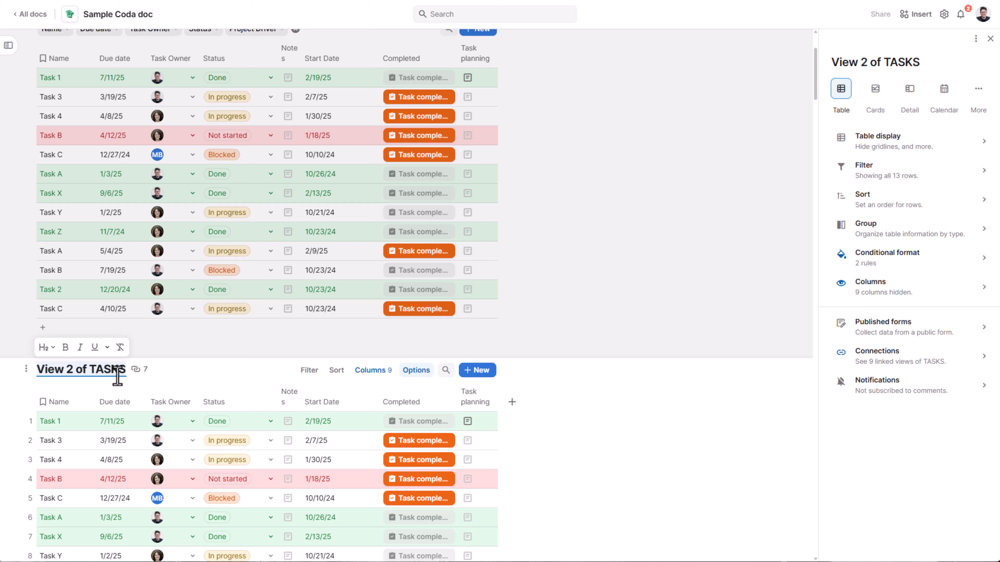
Step: Turn off the gridlines in the display settings of the table view of TASKS
click(596, 341)
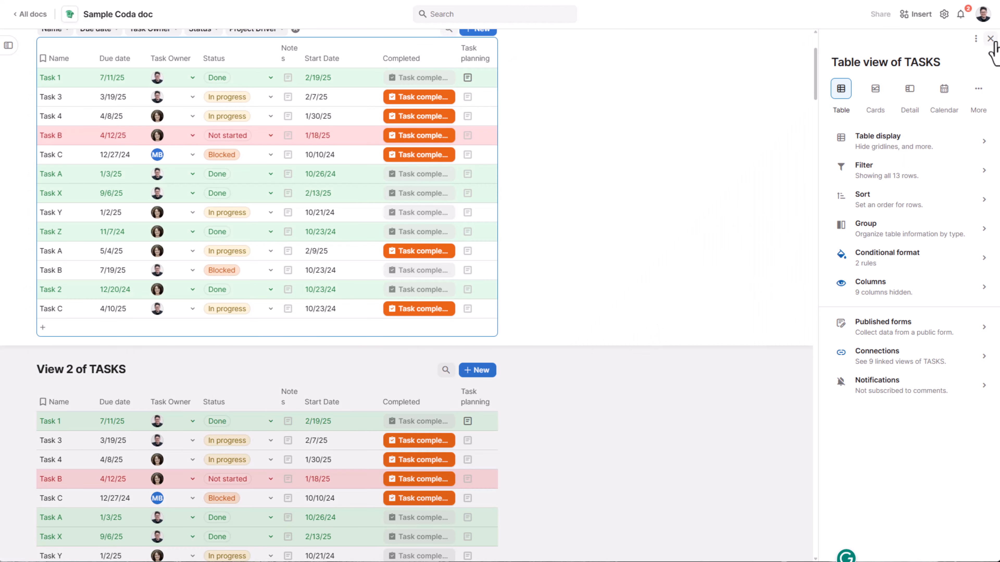
click(926, 145)
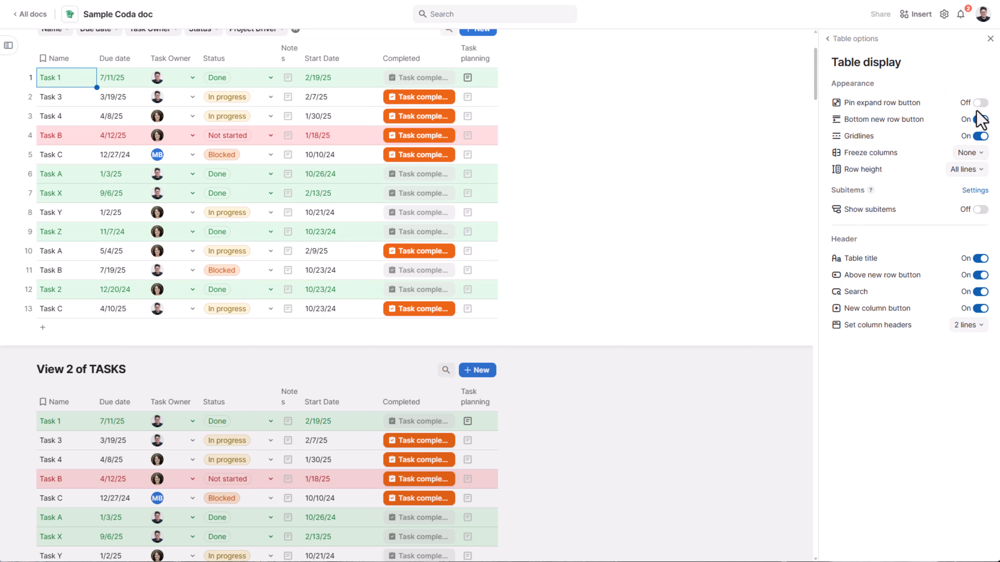
click(980, 136)
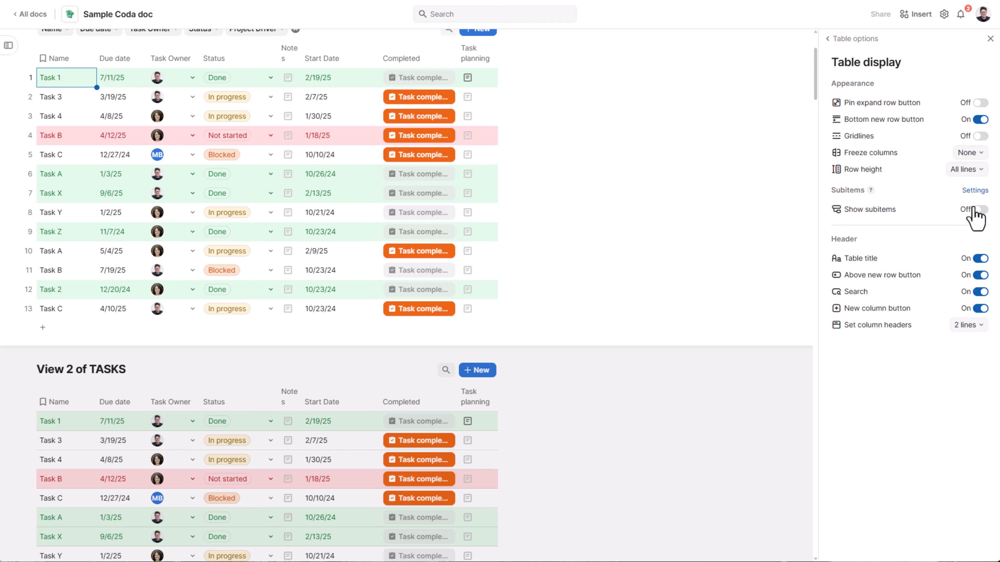
Step: Hide the table title, the above new row button, the search and the new column button in the table view of TASKS
click(980, 258)
click(980, 275)
click(977, 294)
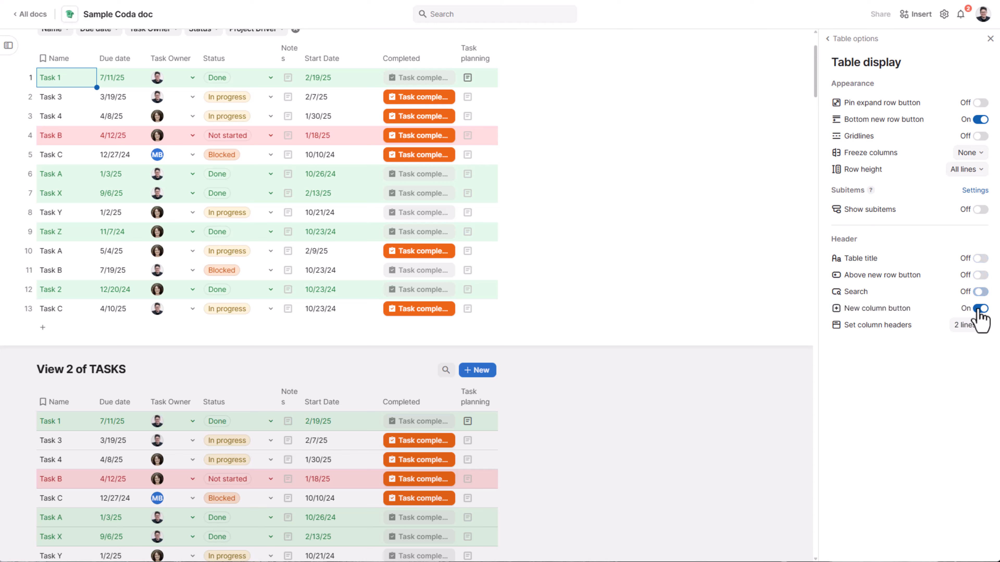
click(980, 308)
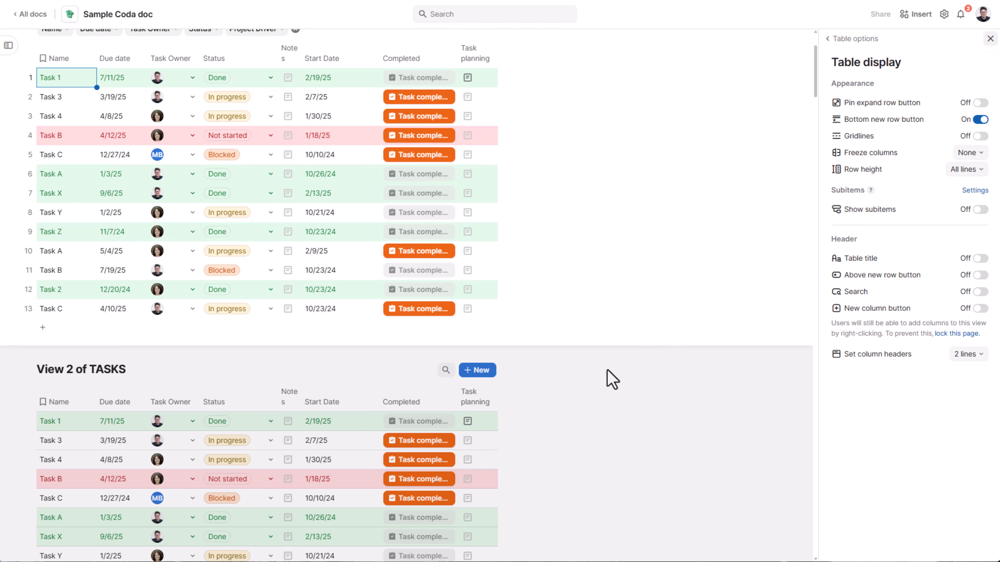
click(609, 377)
Step: Filter the table view to one task owner with the filter bar, and clear that filter again
scroll(611, 356, up, 2)
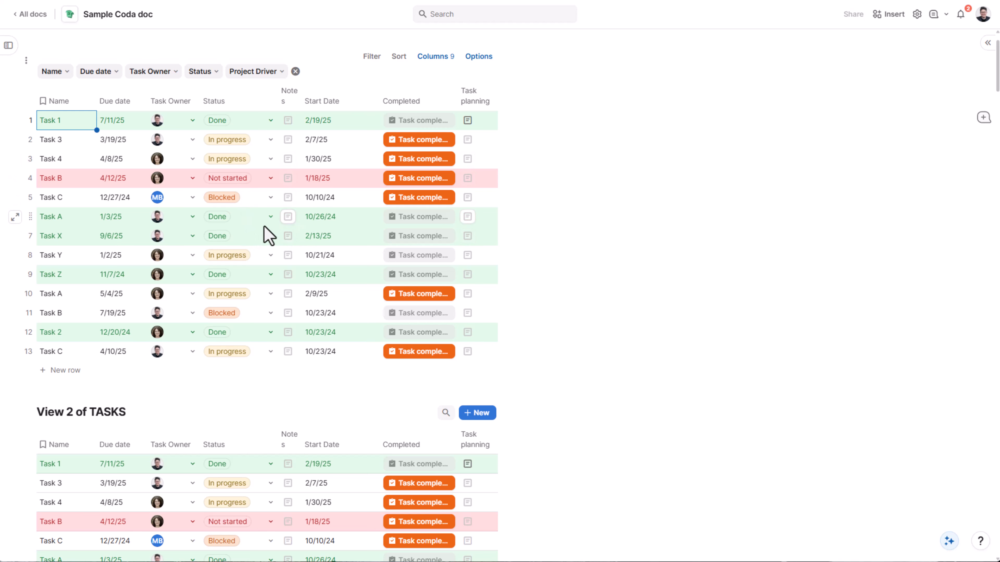
scroll(268, 236, up, 2)
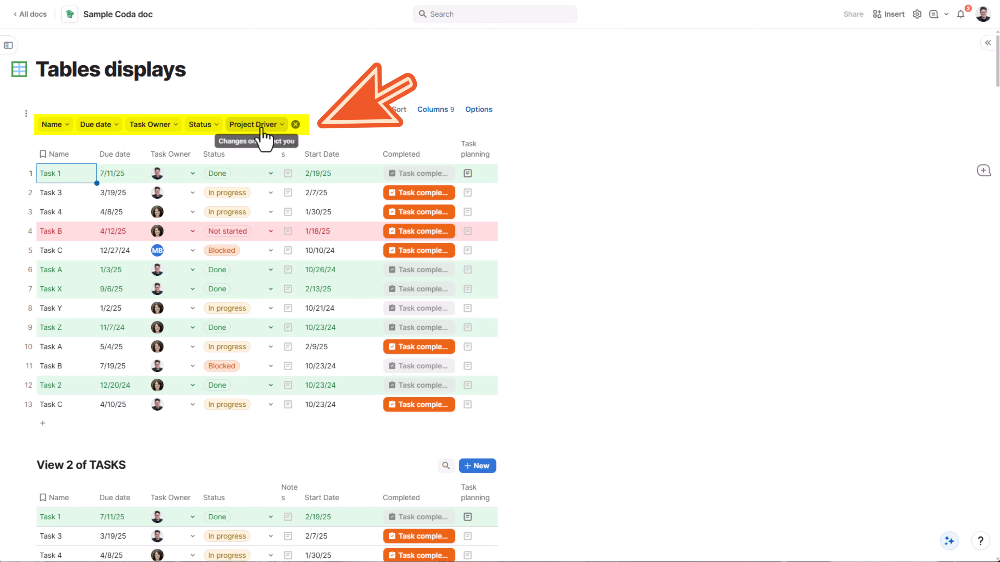
click(166, 130)
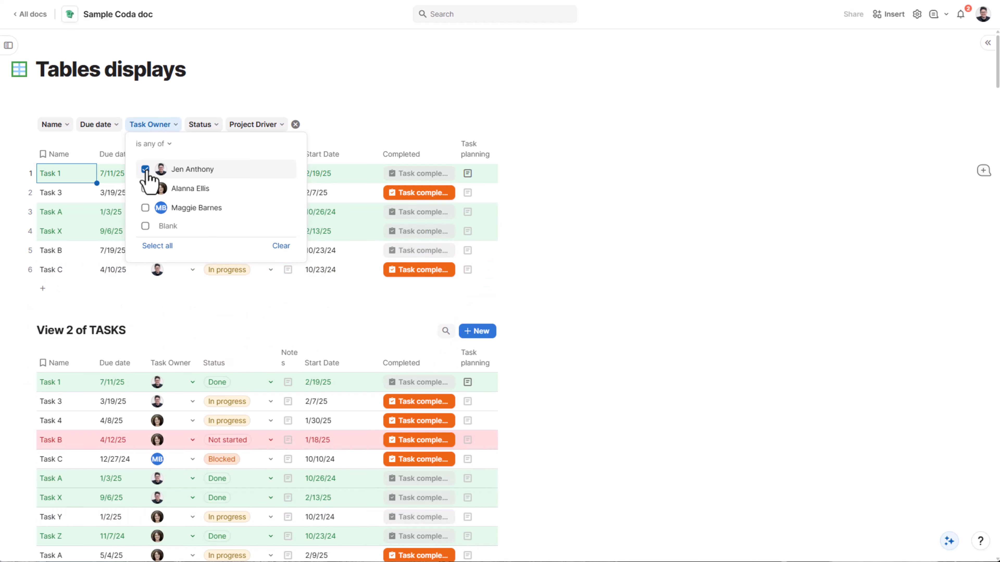
click(356, 104)
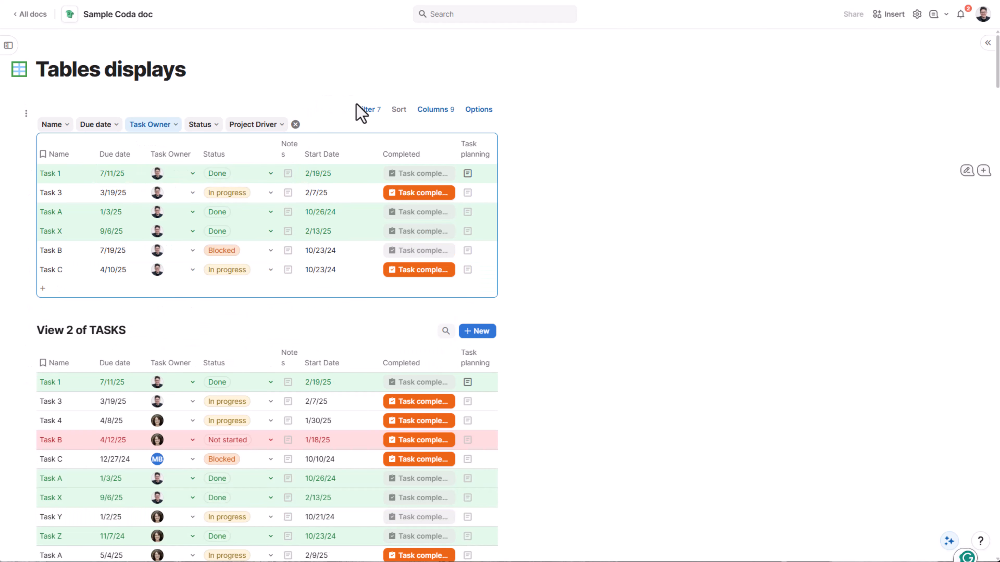
click(295, 124)
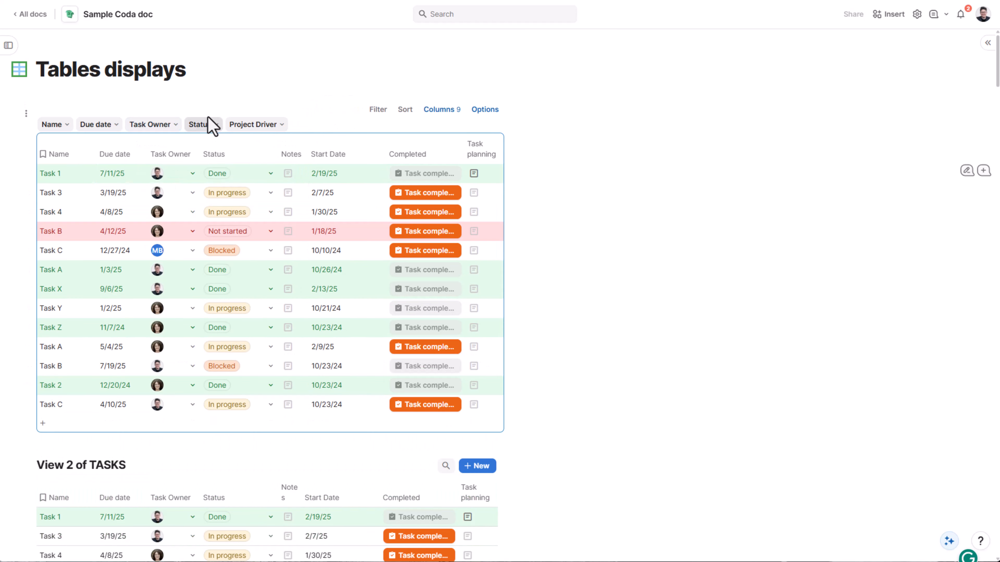
Step: Filter the table view with the filter bar so that Due date is equal to This week
click(107, 130)
click(134, 168)
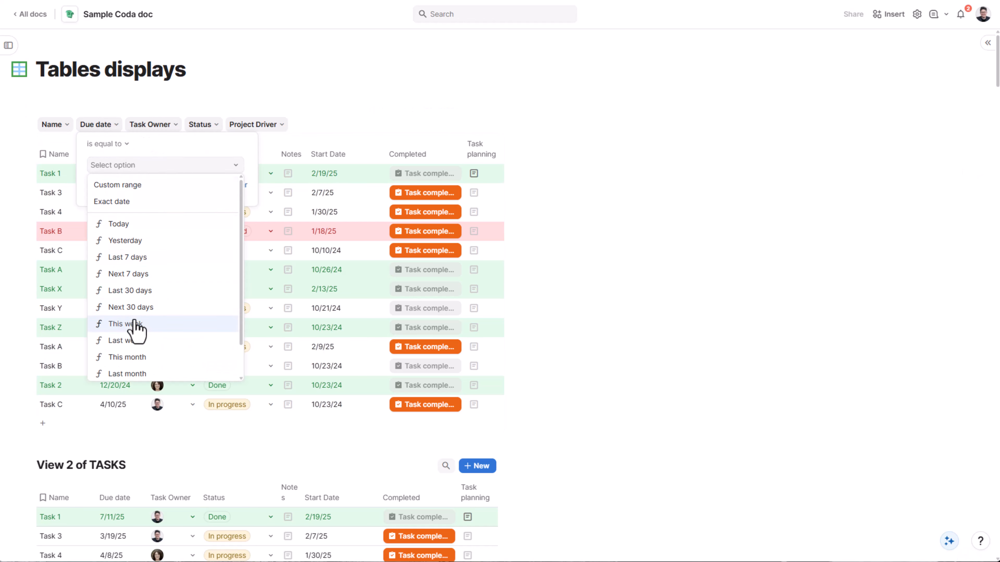
click(125, 323)
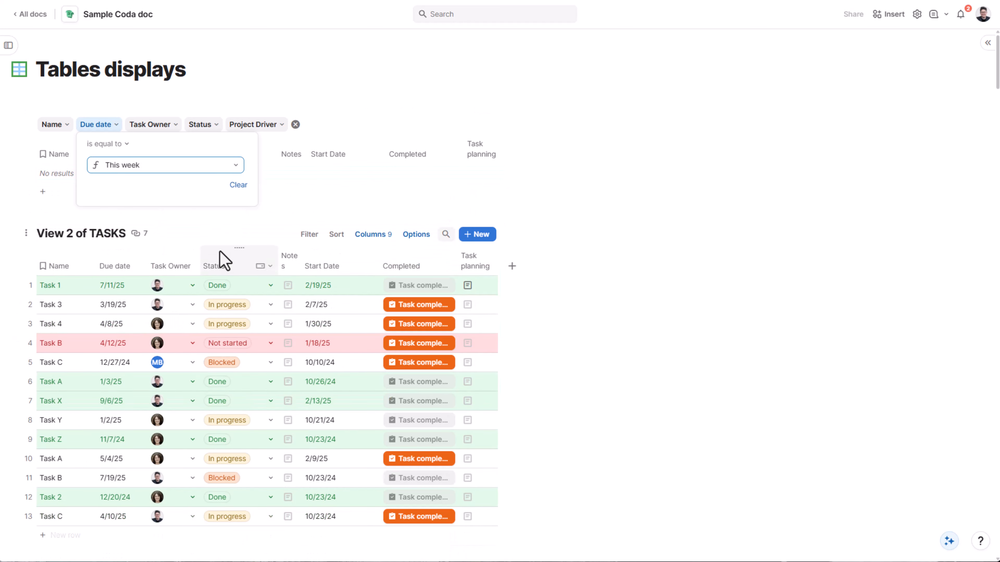
click(211, 224)
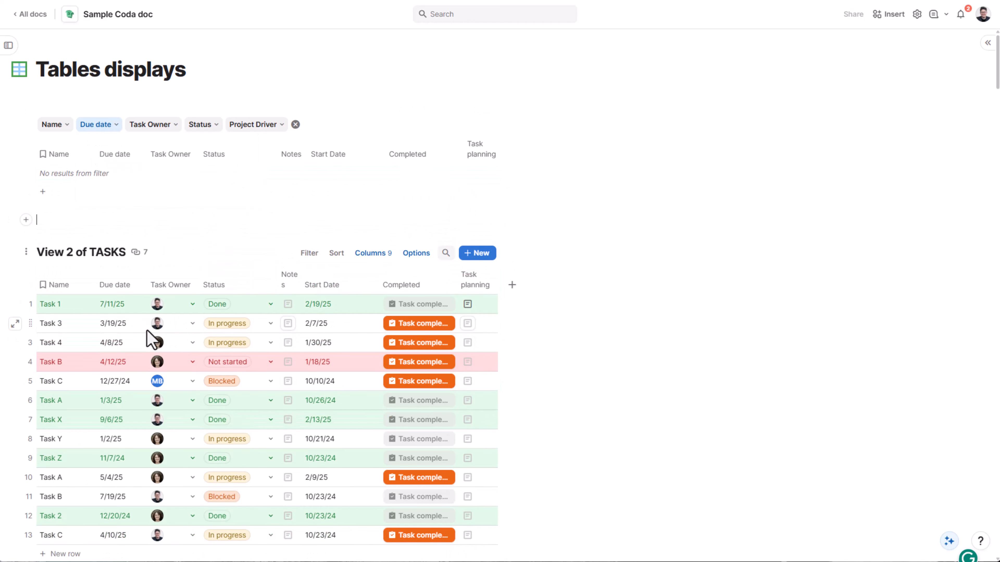
Step: Set Task 1's due date to May 14, 2025 in View 2 of TASKS, and check the filtered view above it
double_click(114, 307)
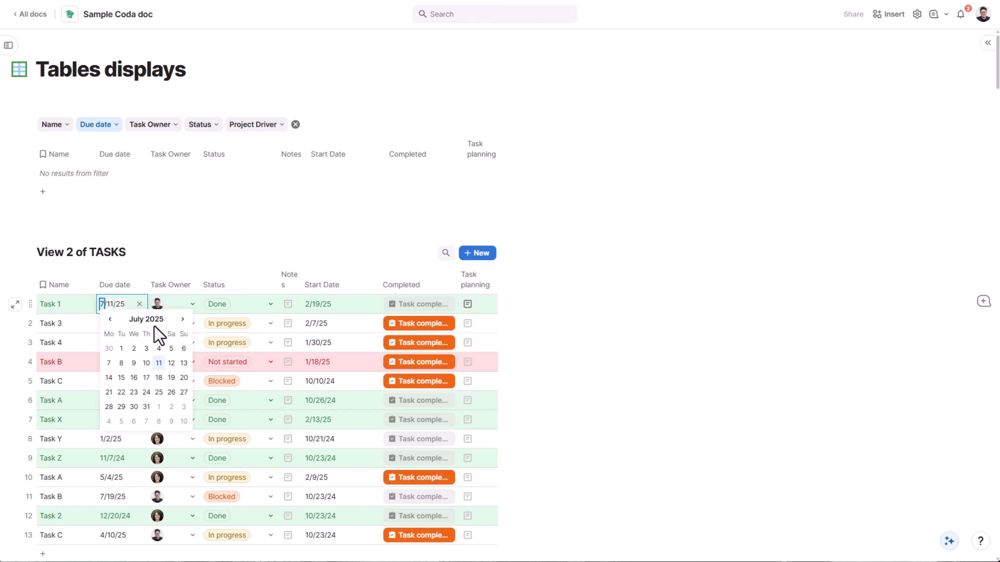
click(110, 319)
click(110, 319)
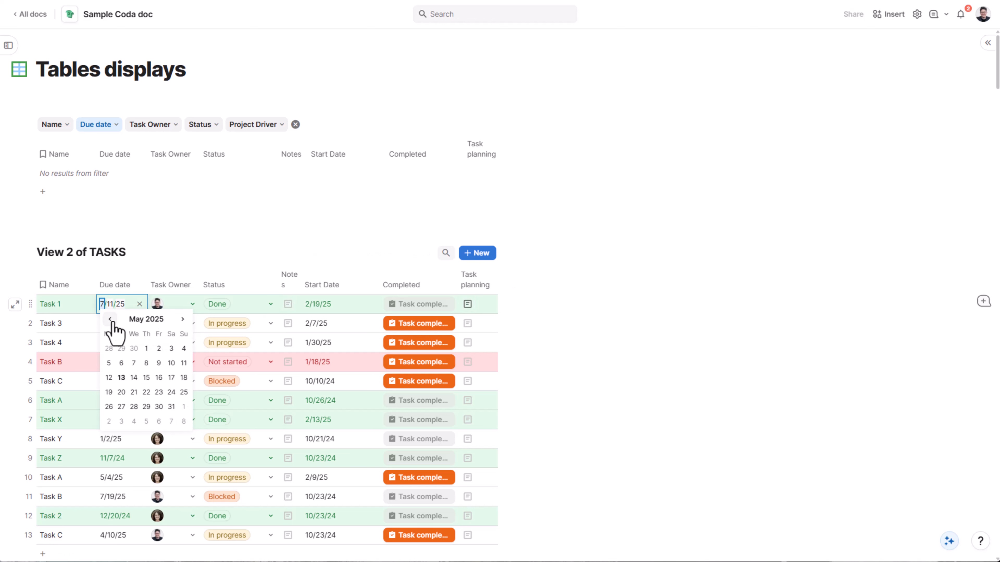
click(134, 378)
click(246, 229)
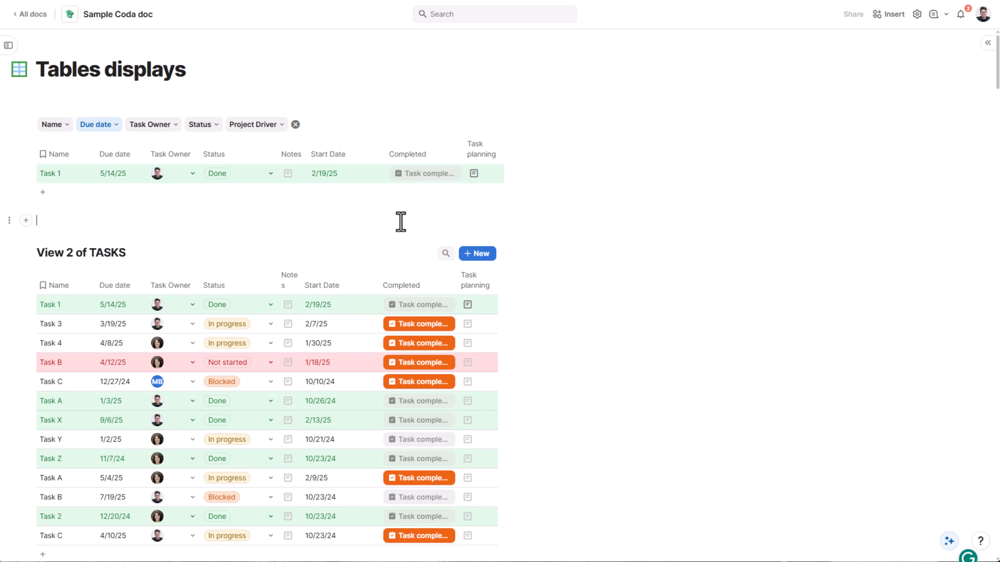
mouse_move(370, 110)
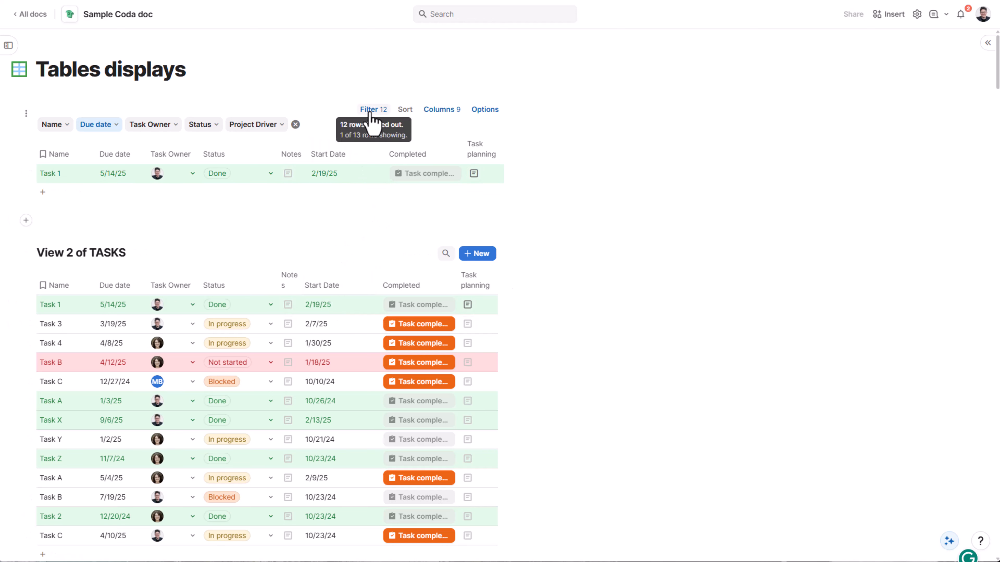
Step: Hide the Status, Start Date, Completed and Task planning columns in View 2 of TASKS
click(416, 254)
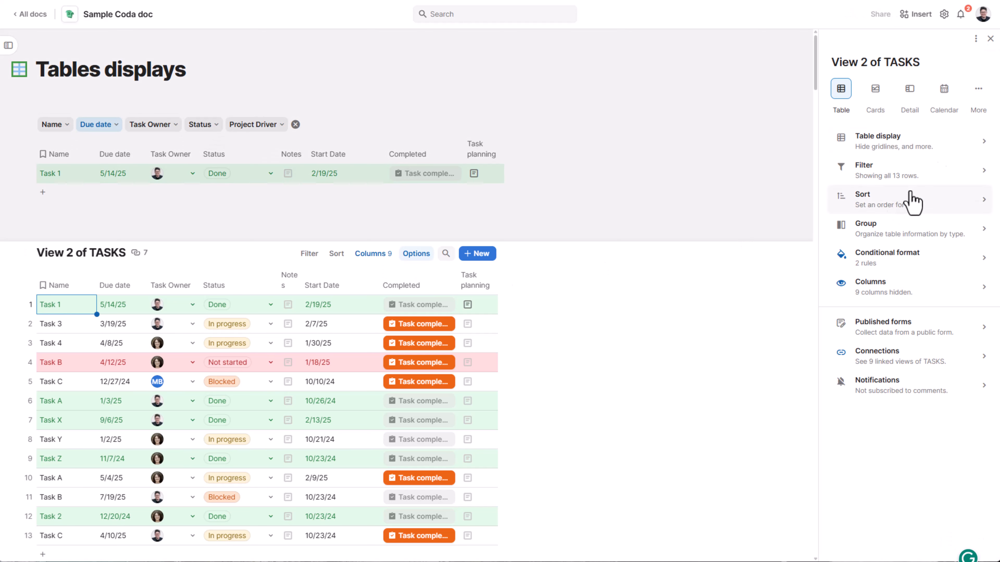
click(979, 89)
click(905, 286)
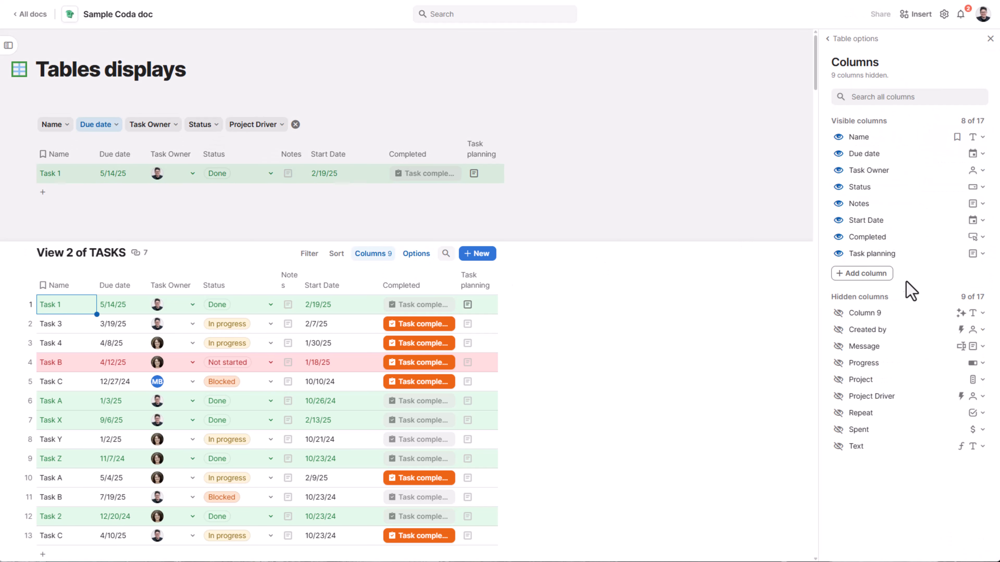
click(839, 187)
click(839, 204)
click(839, 205)
click(839, 204)
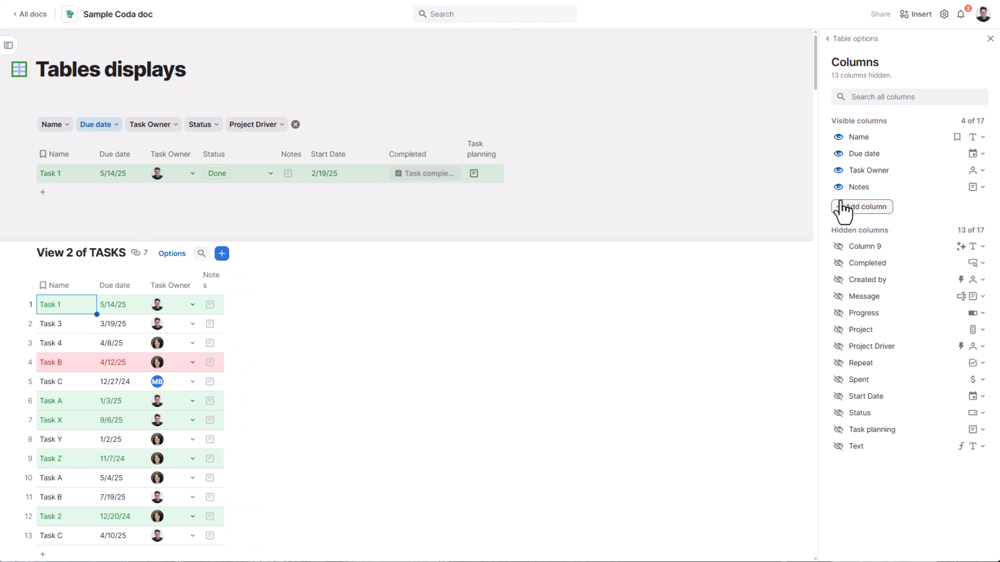
click(990, 39)
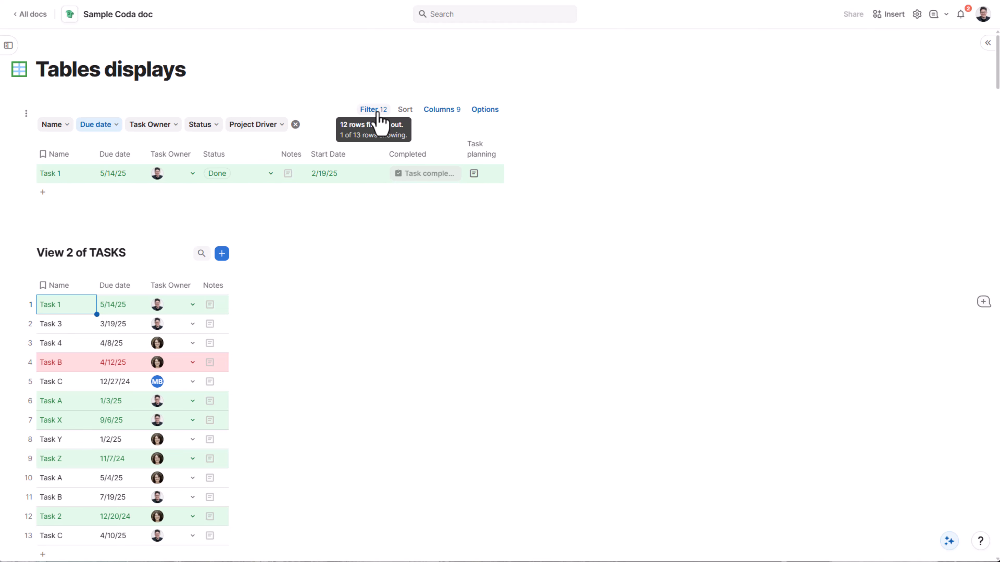
Step: Add a Status filter for In progress to the table view of TASKS, and clear the filter bar's Due date filter
click(373, 110)
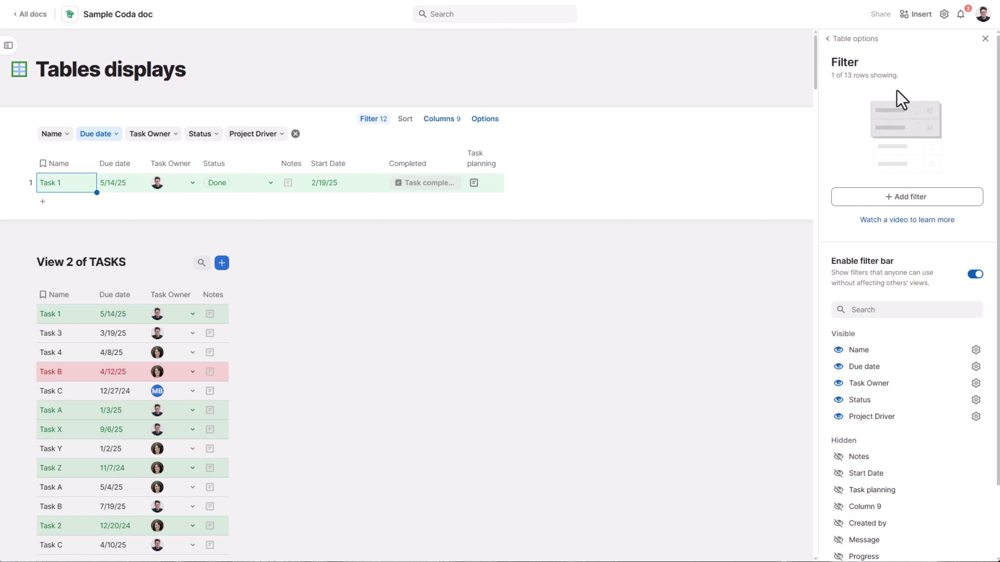
click(899, 200)
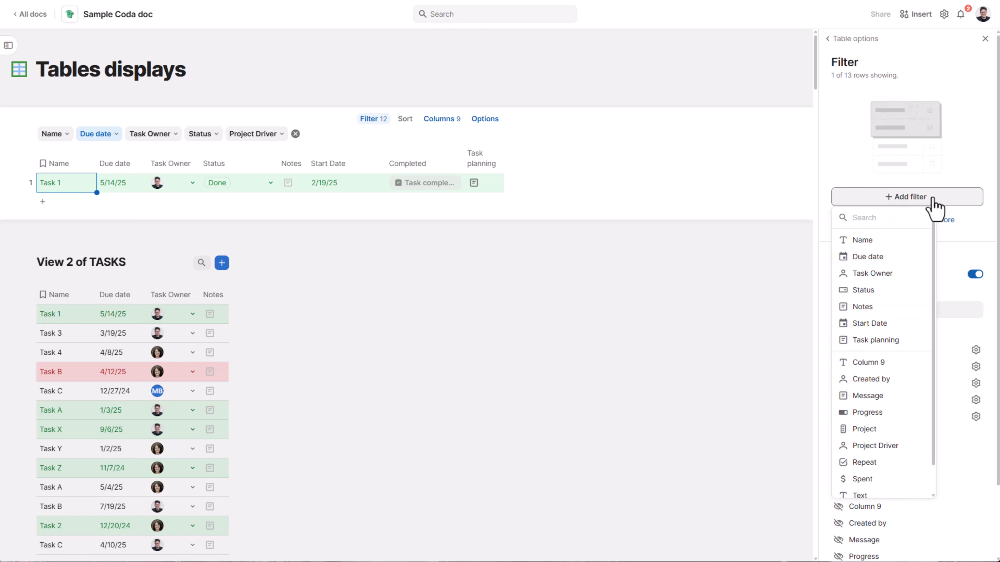
click(885, 290)
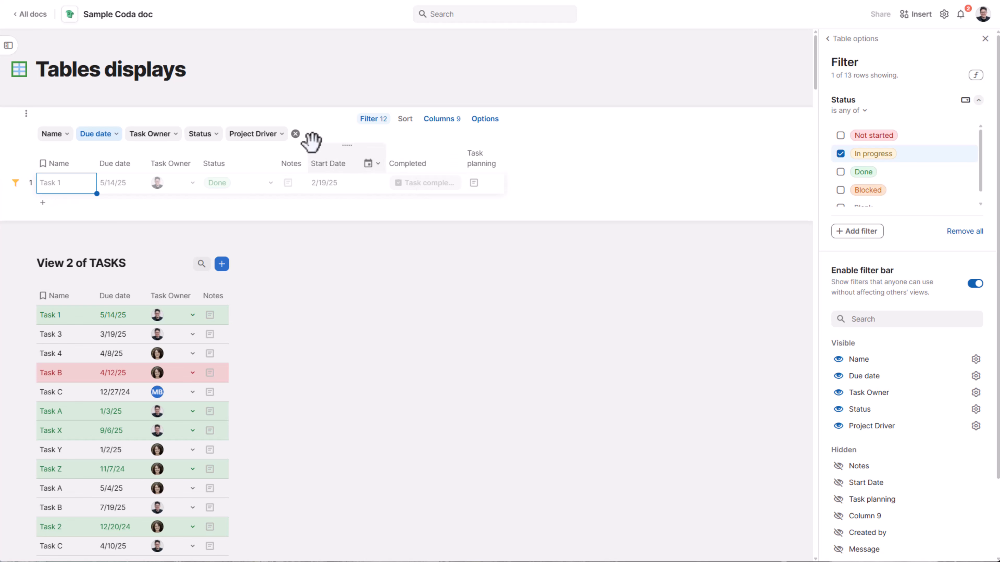
click(295, 135)
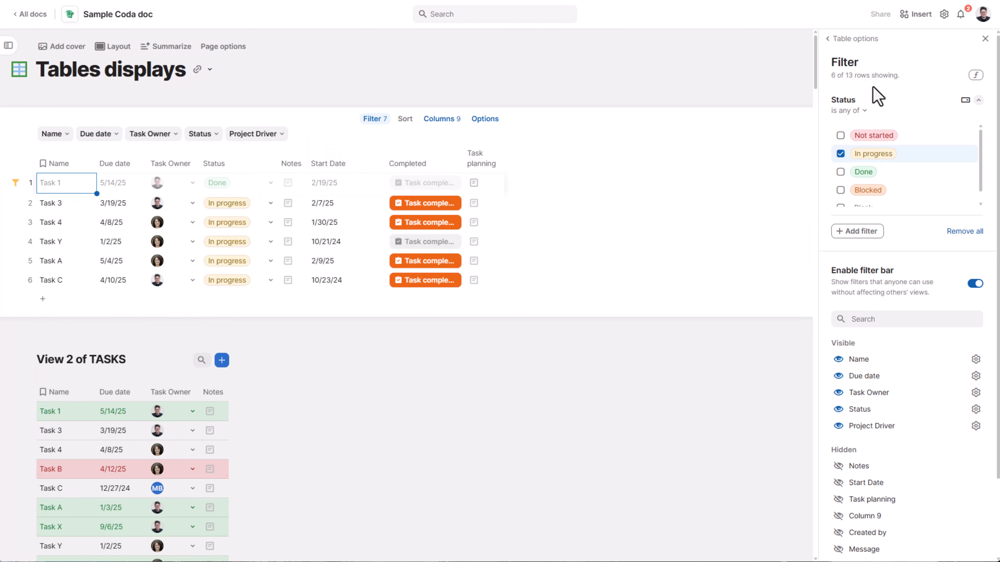
click(985, 38)
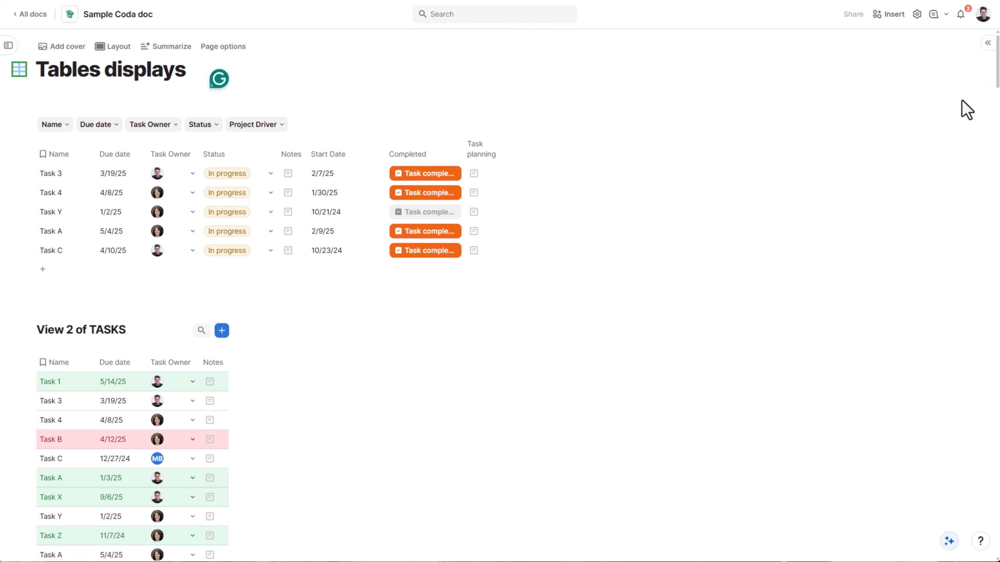